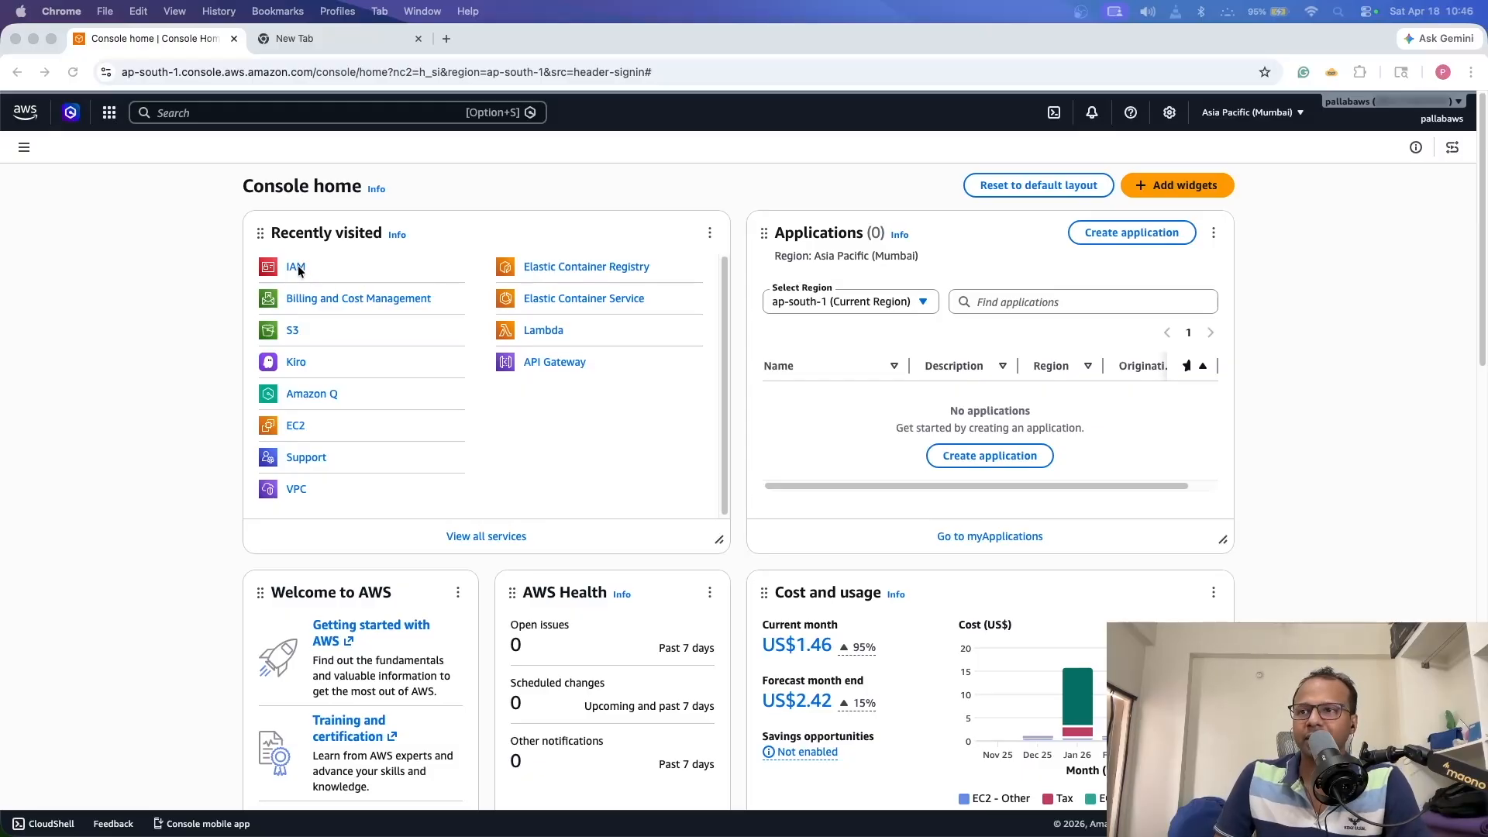
# - Search the console for IAM and open the IAM service
pyautogui.click(156, 115)
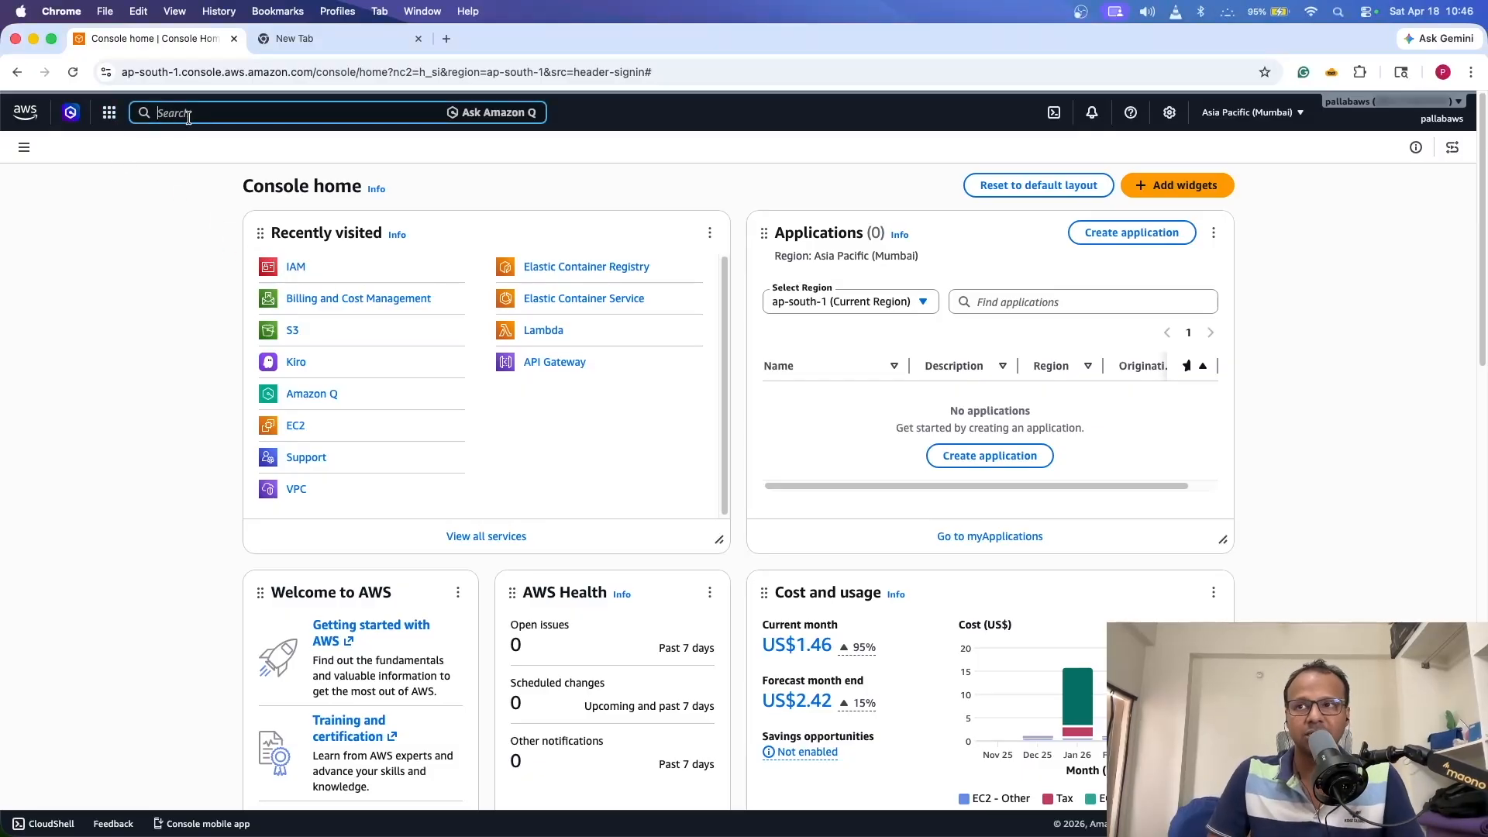
pyautogui.write('IAM')
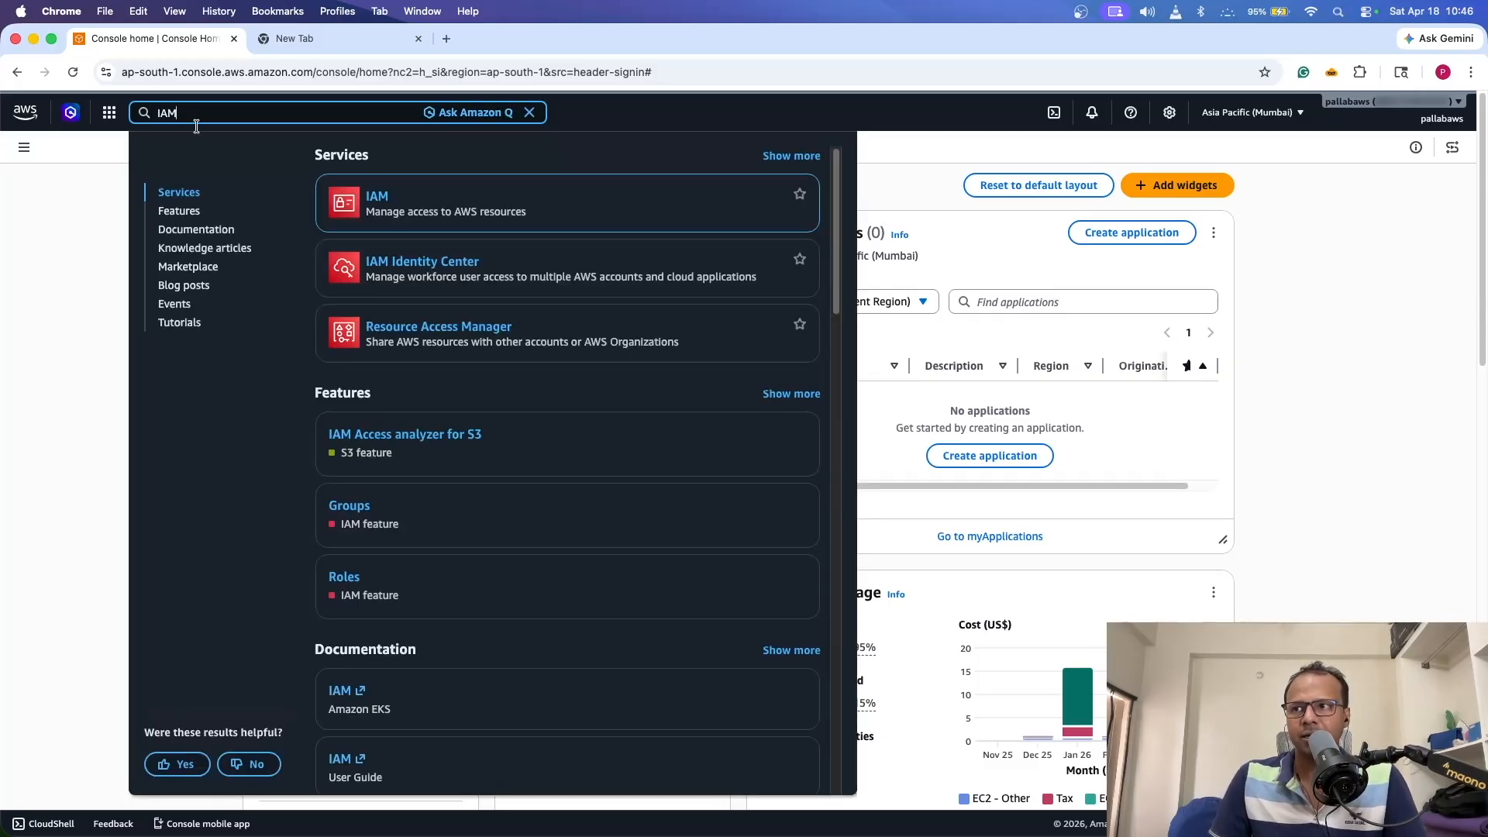
pyautogui.moveTo(375, 199)
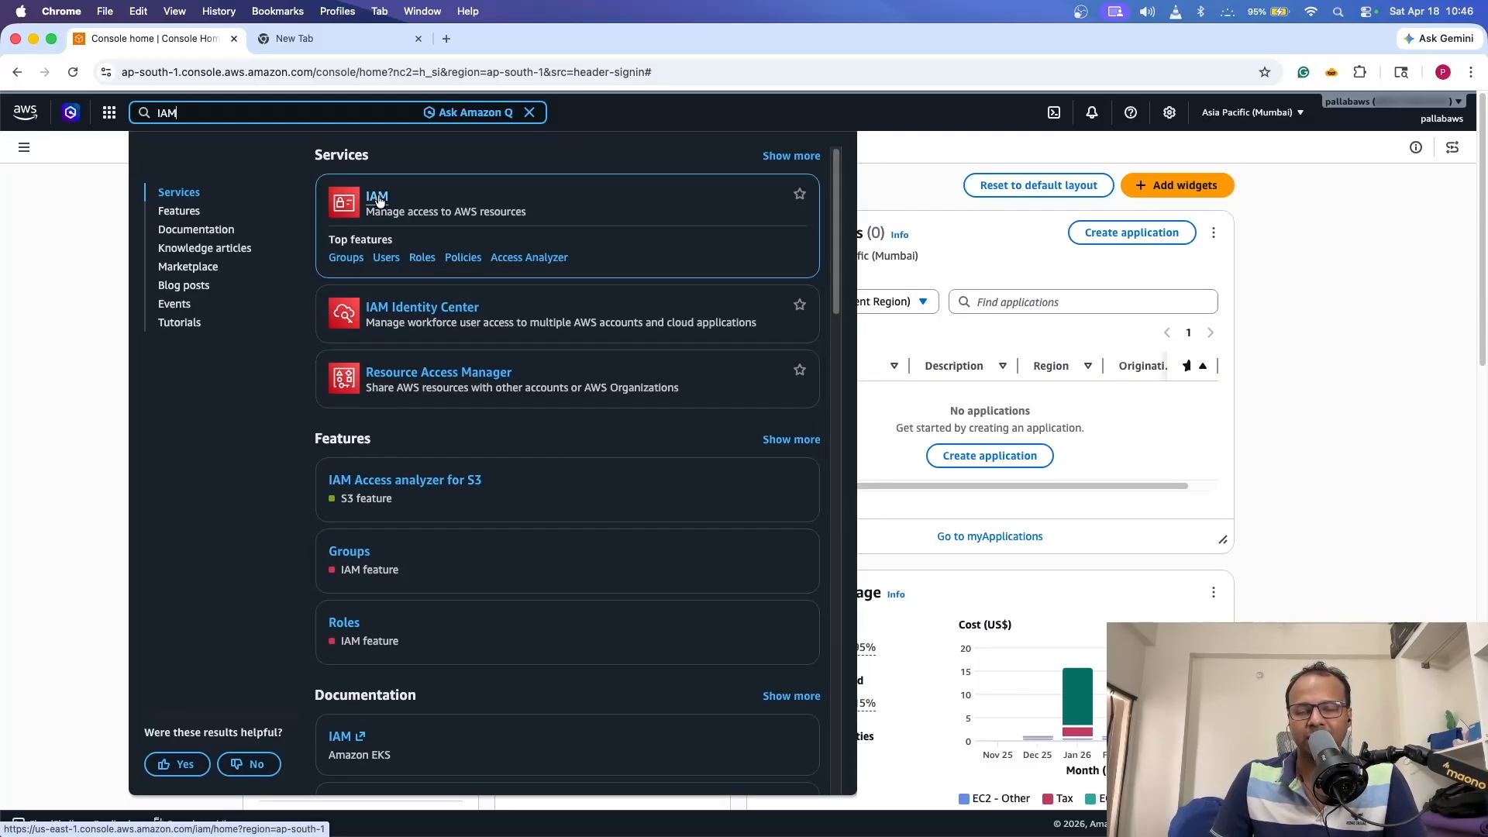
pyautogui.click(376, 198)
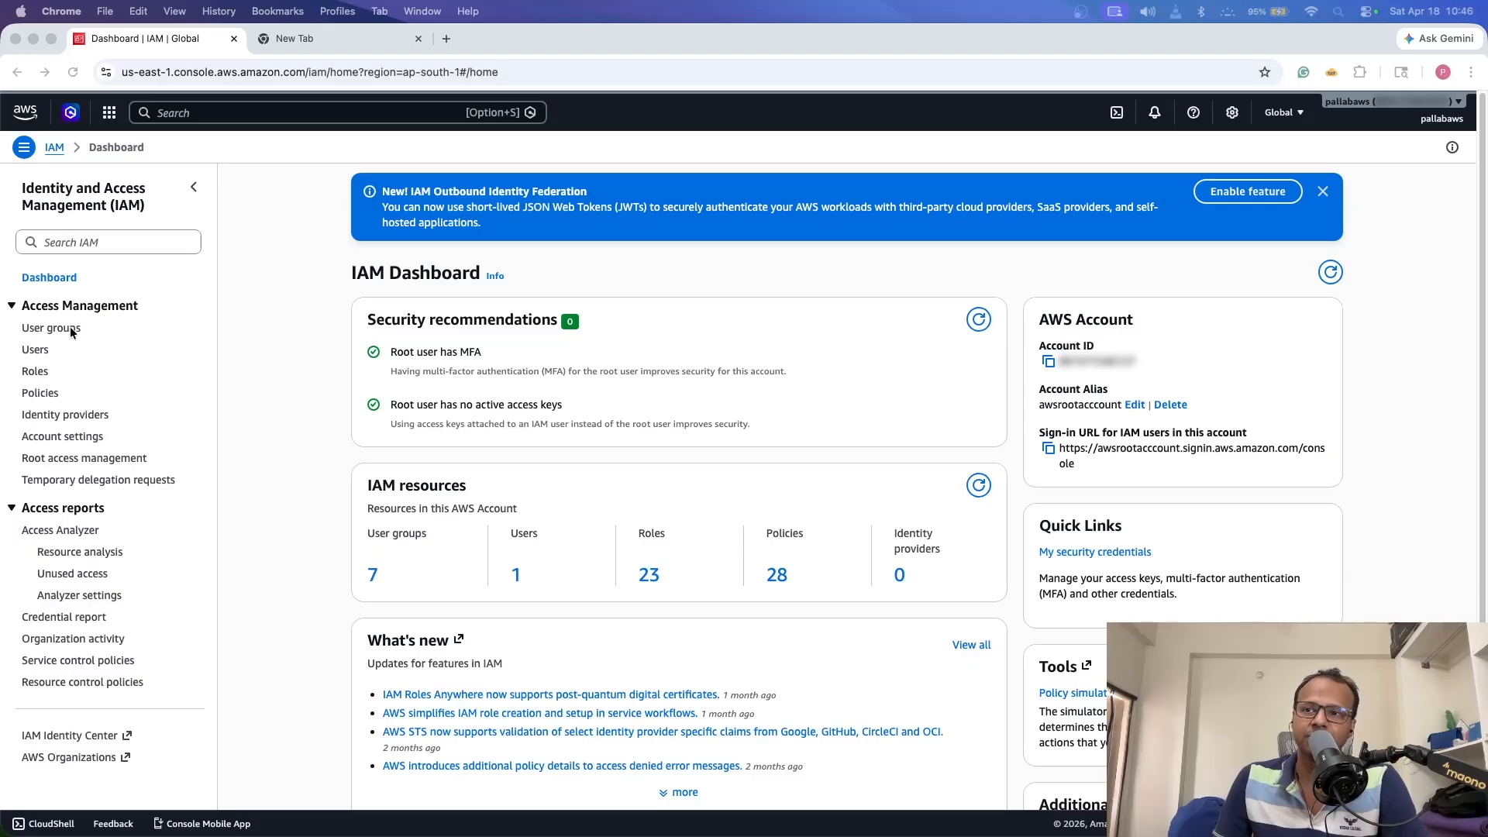
# - Go to the IAM Users list and start the Create user wizard
pyautogui.click(35, 350)
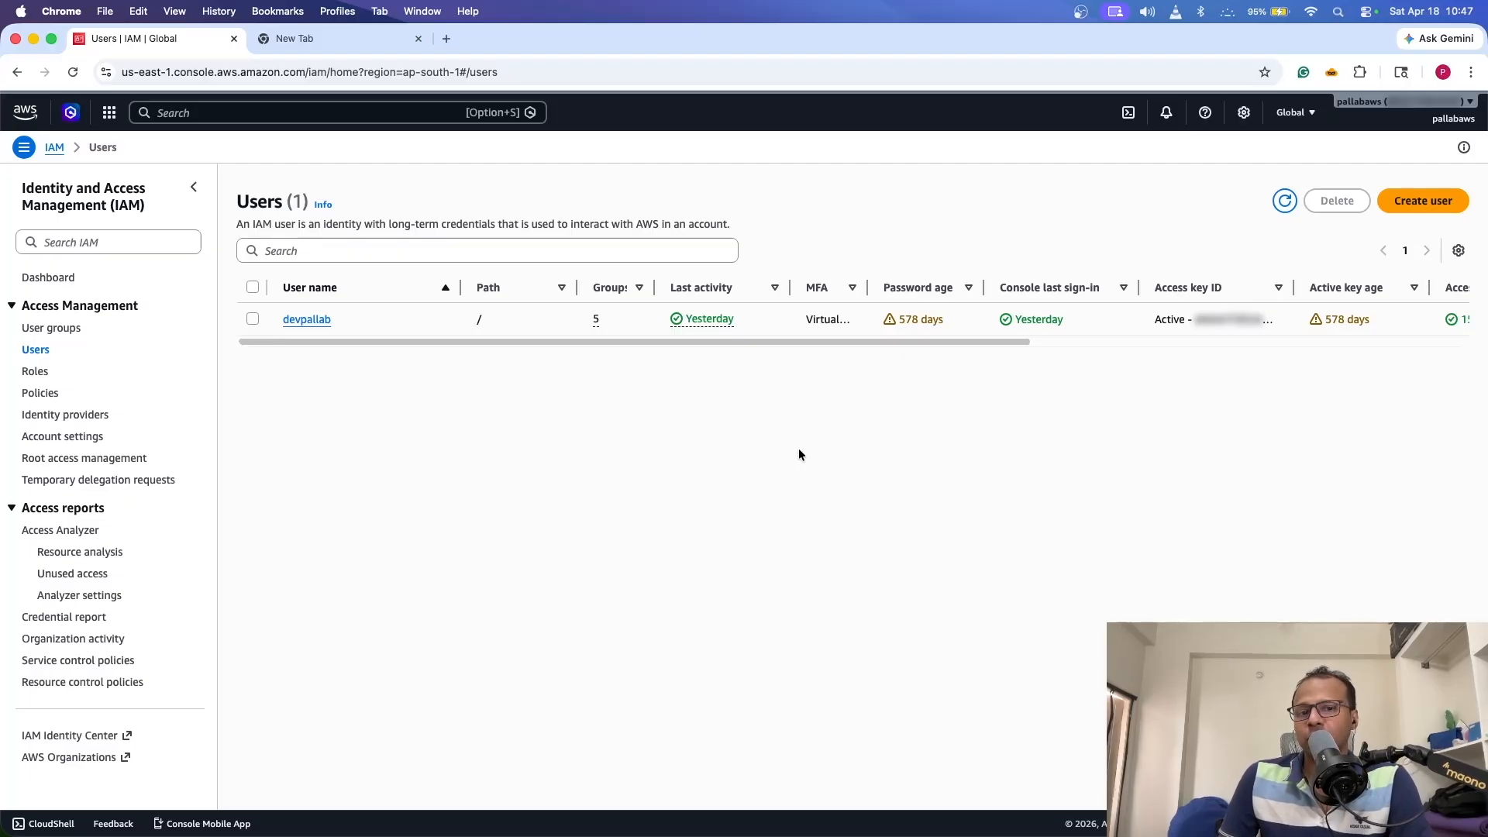
pyautogui.click(1435, 209)
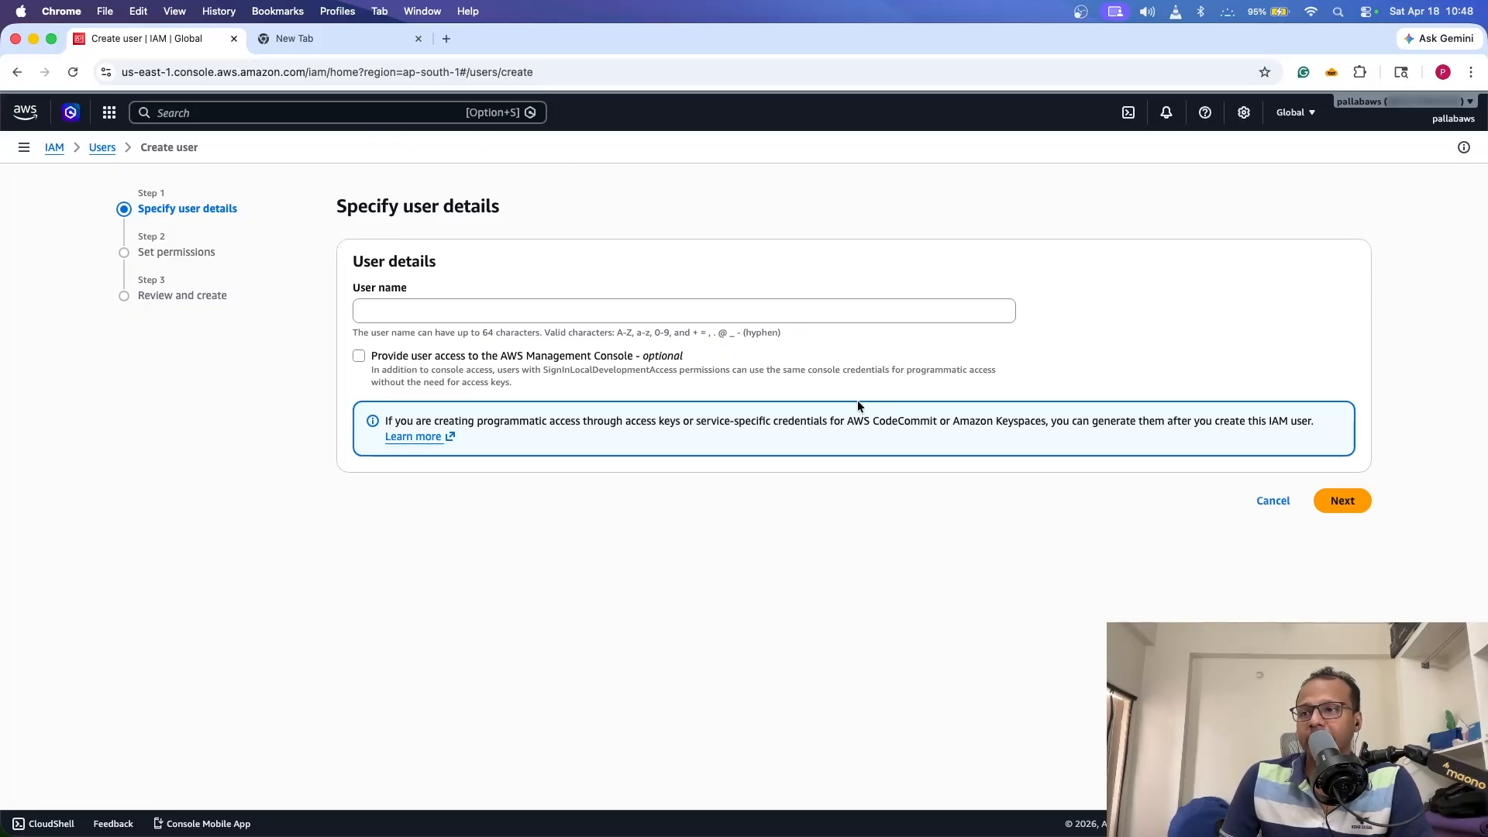
# - Enter the user name devUser1 and enable AWS Management Console access
pyautogui.click(604, 321)
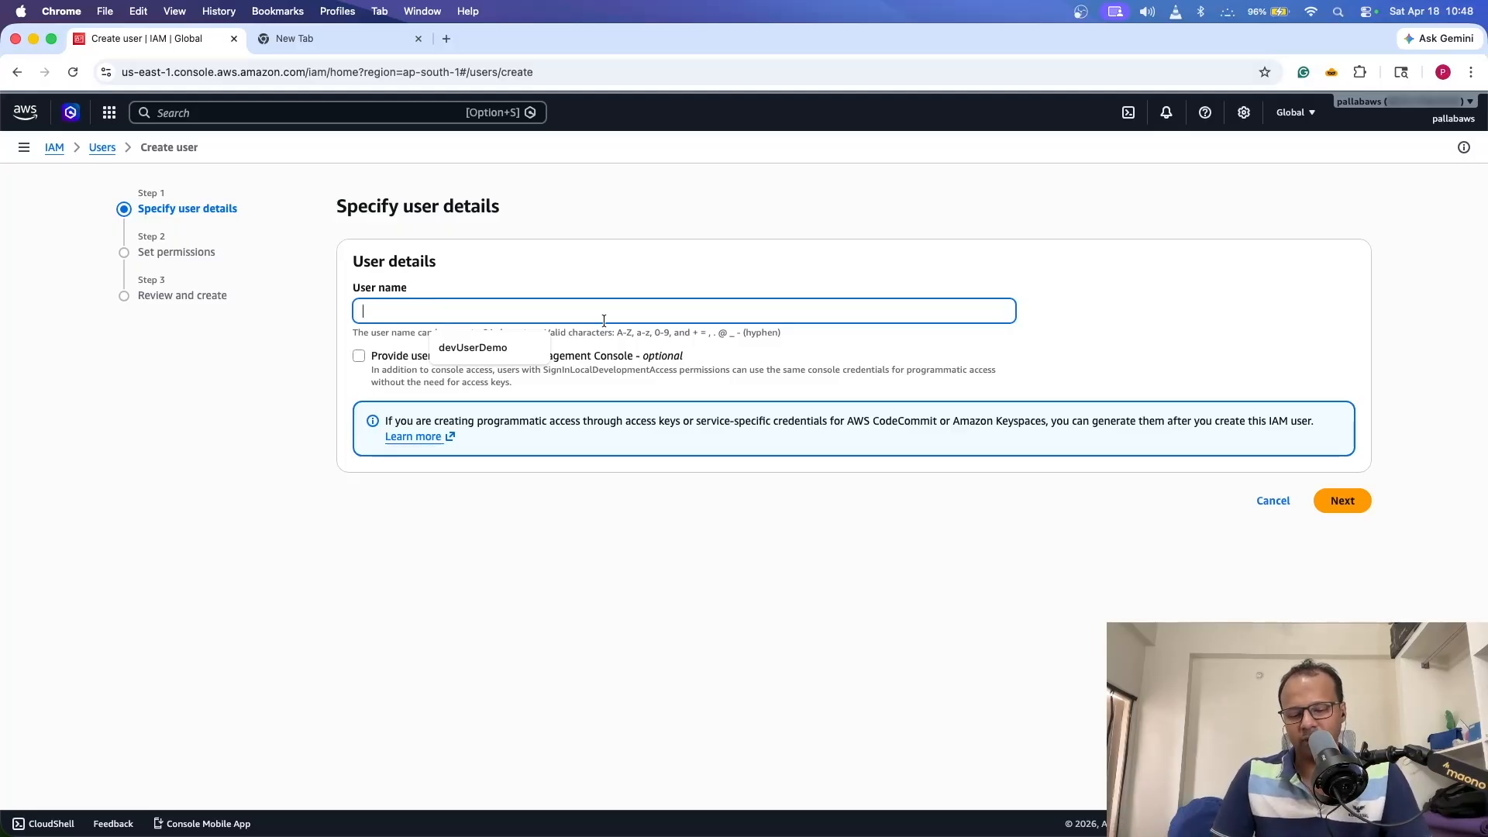
pyautogui.write('devUser')
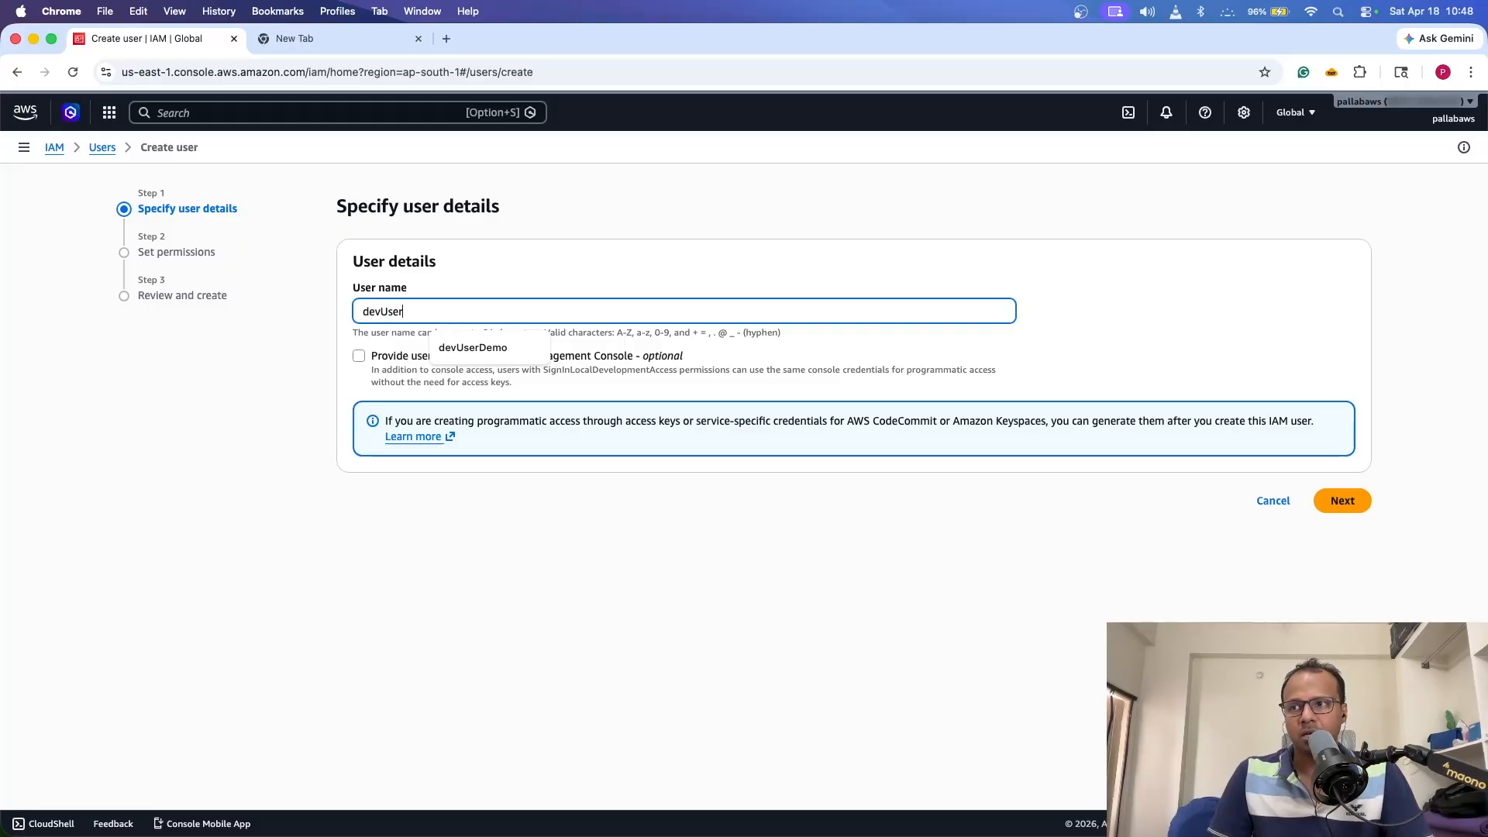
pyautogui.write('1')
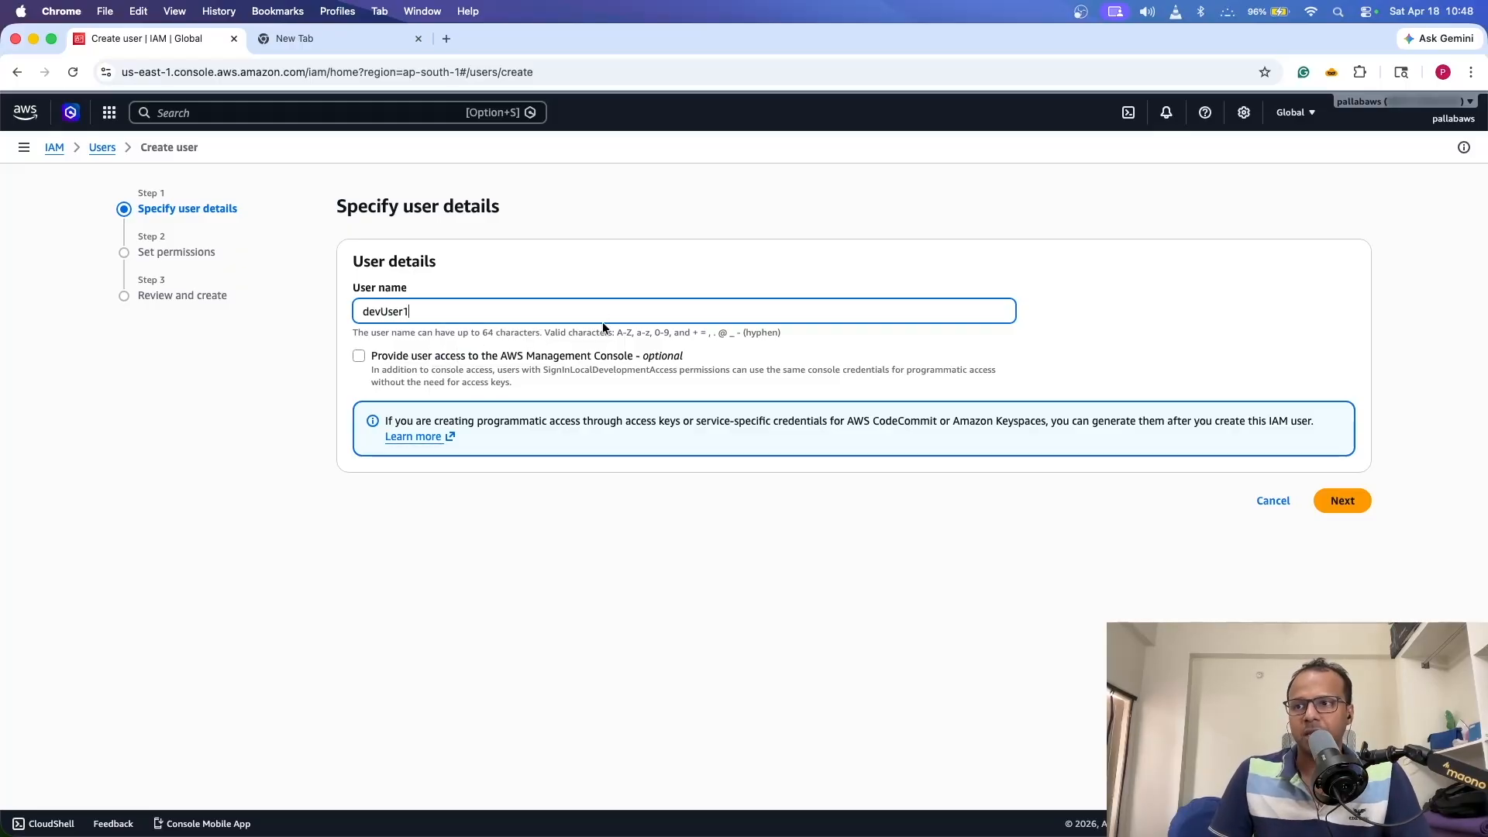
pyautogui.click(361, 359)
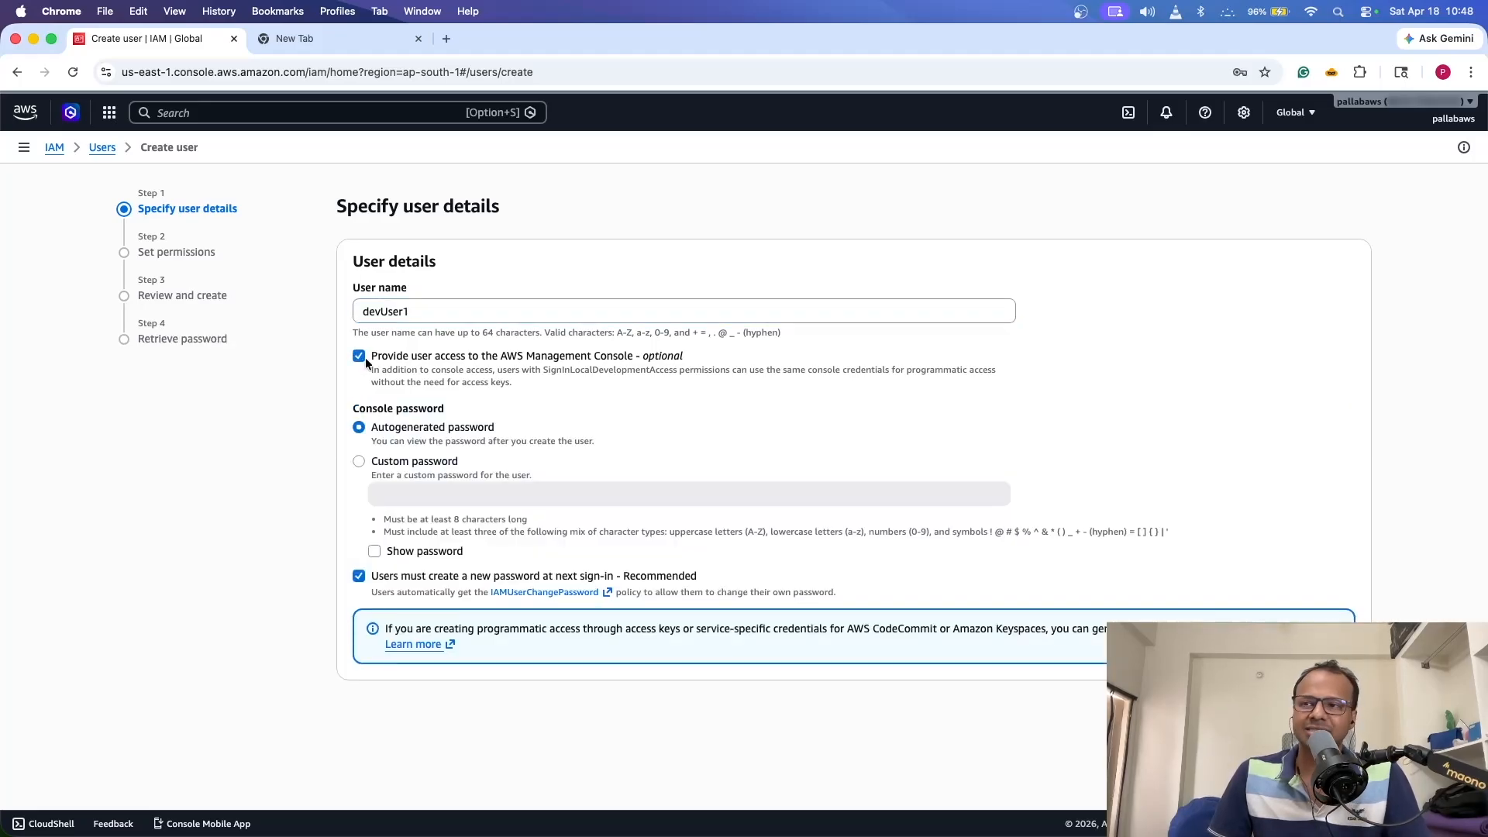
# - Choose Custom password, enter the password, and show it in plain text
pyautogui.click(416, 465)
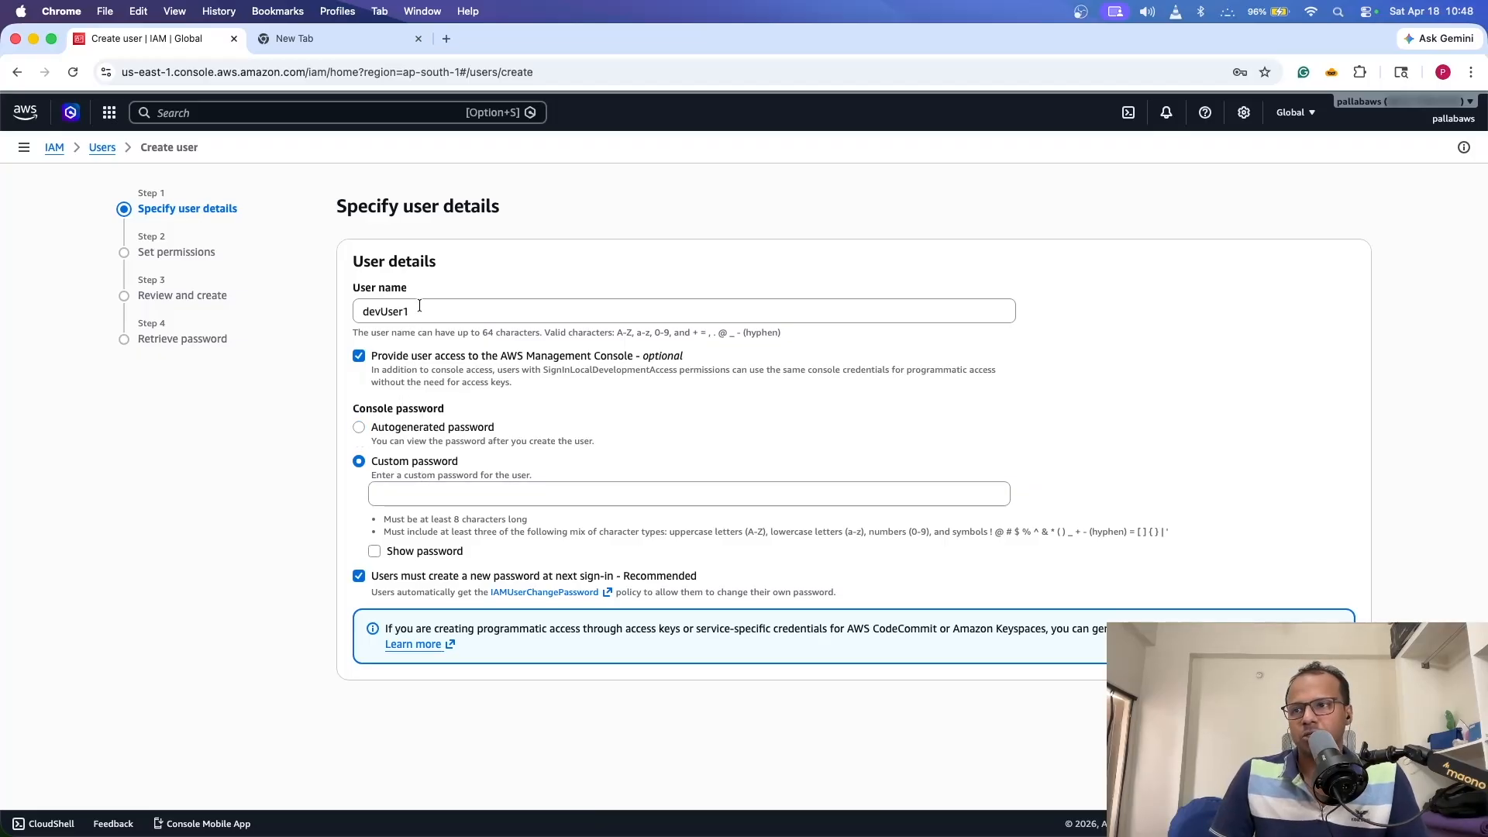
pyautogui.click(429, 485)
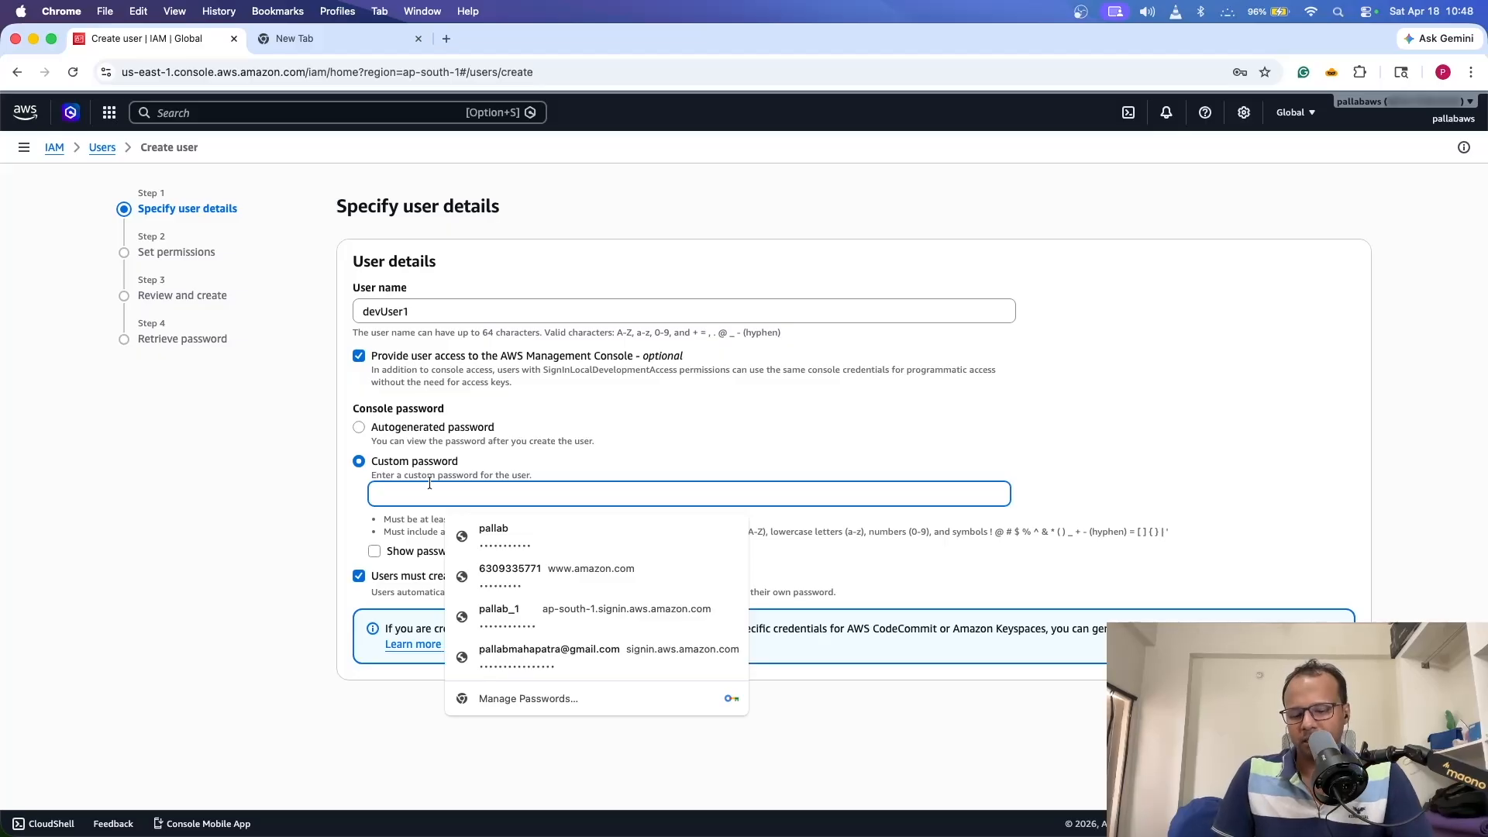
pyautogui.write('Pass')
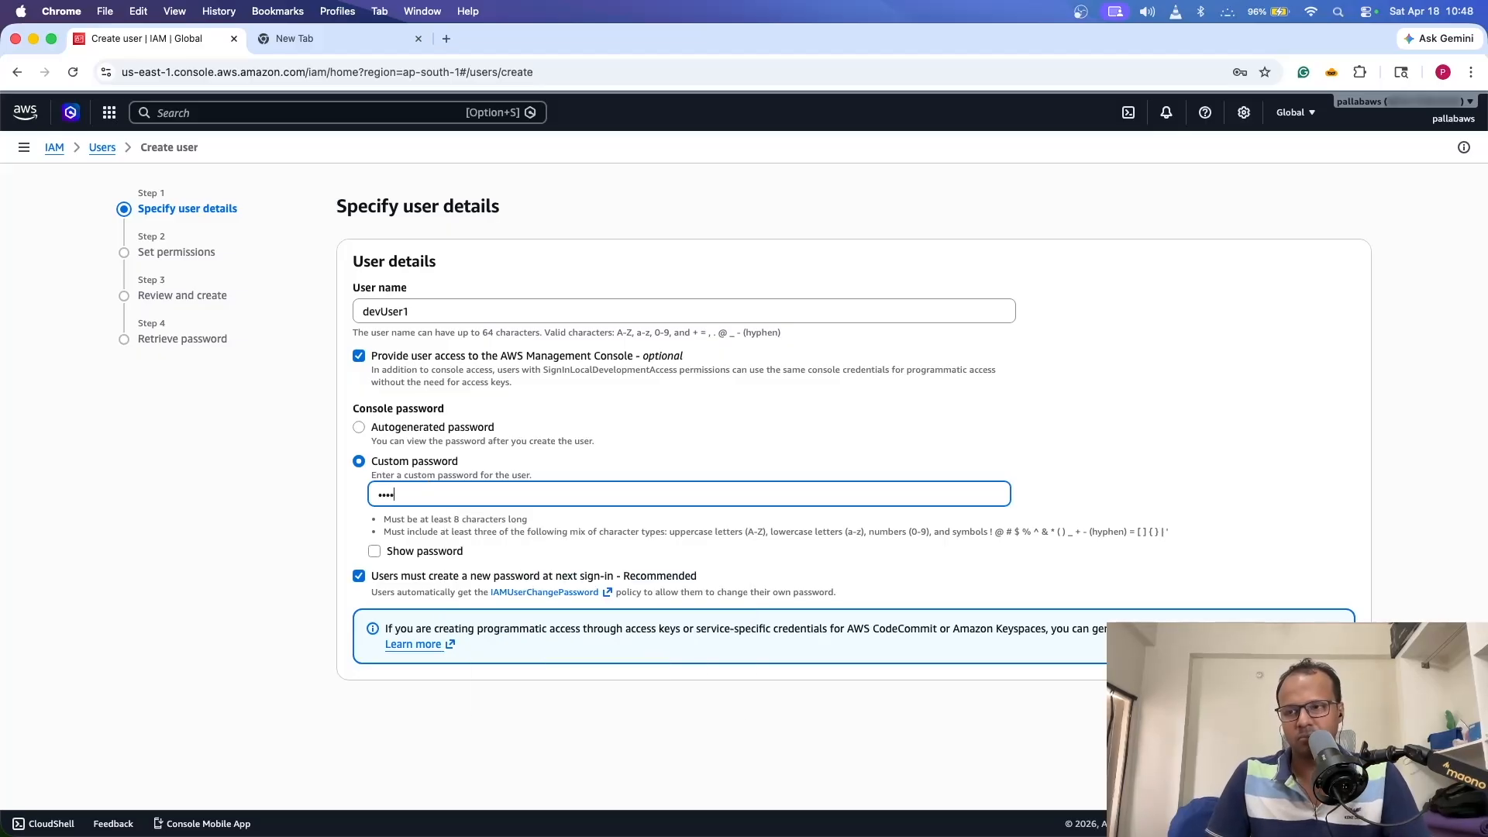
pyautogui.write('w')
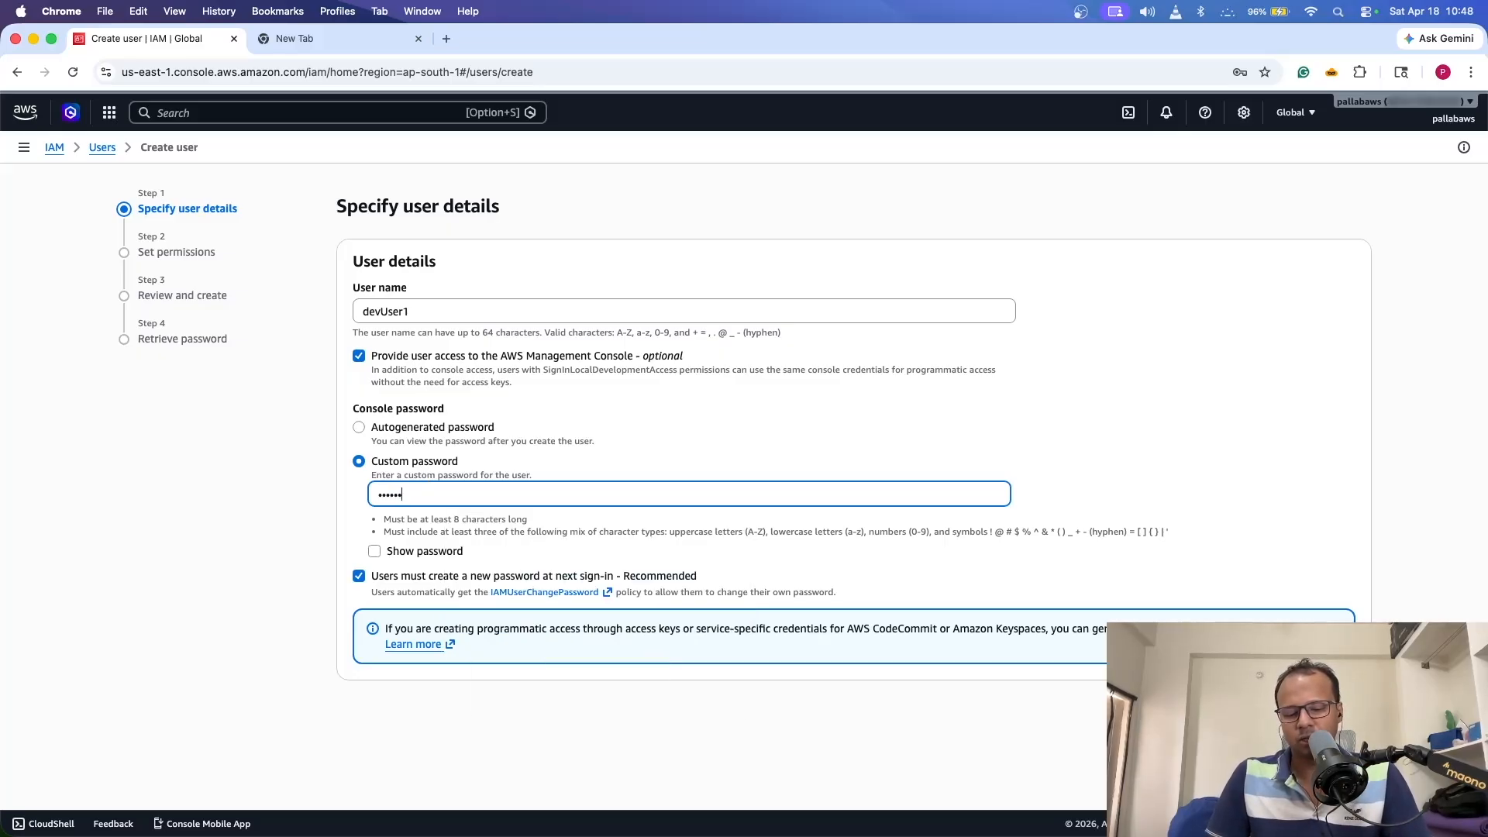
pyautogui.press('BackSpace')
pyautogui.press('BackSpace')
pyautogui.press('BackSpace')
pyautogui.press('BackSpace')
pyautogui.press('BackSpace')
pyautogui.write('••••')
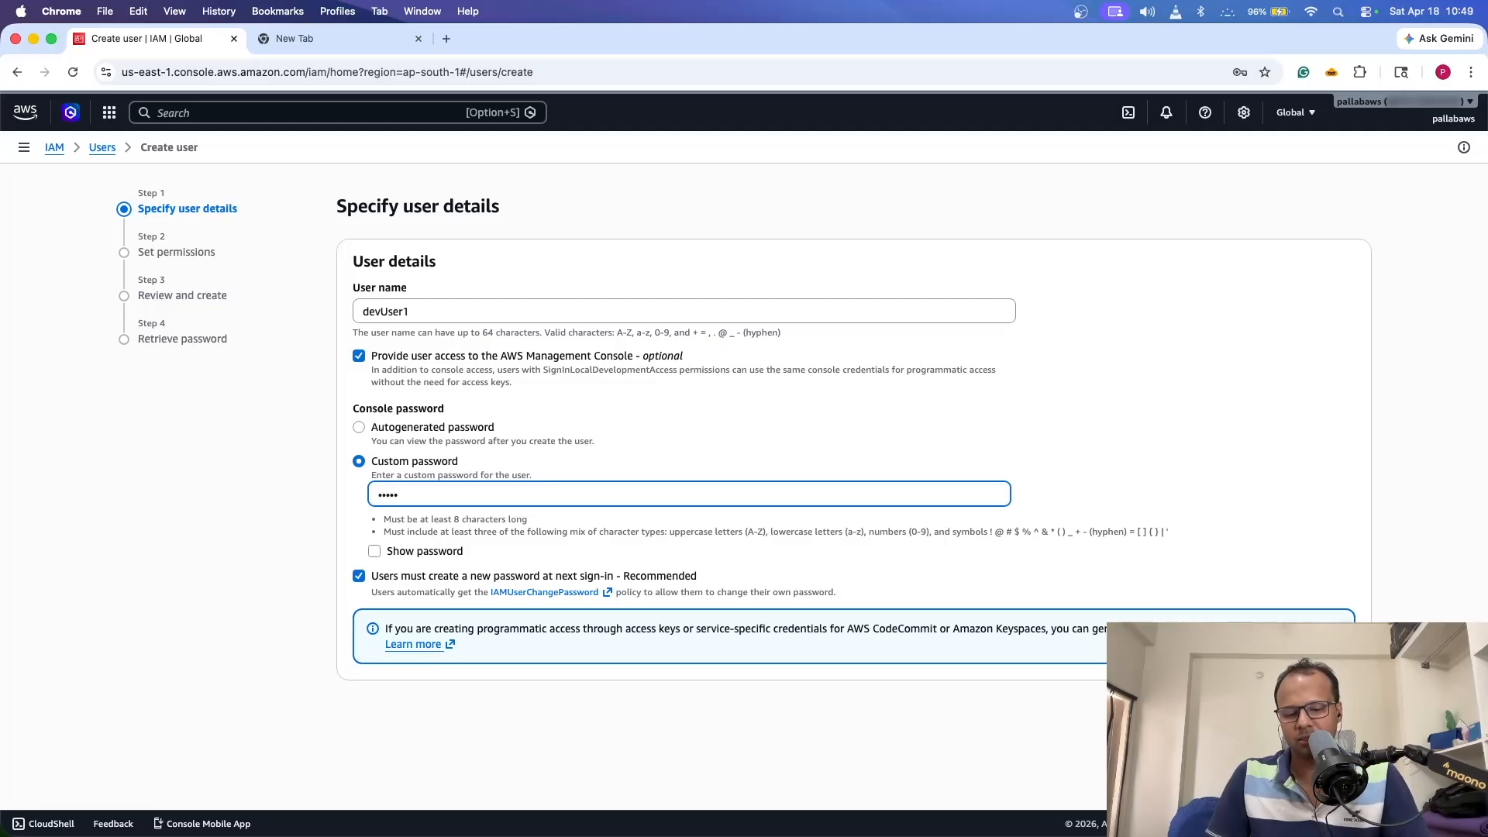
pyautogui.press('BackSpace')
pyautogui.press('BackSpace')
pyautogui.write('••••')
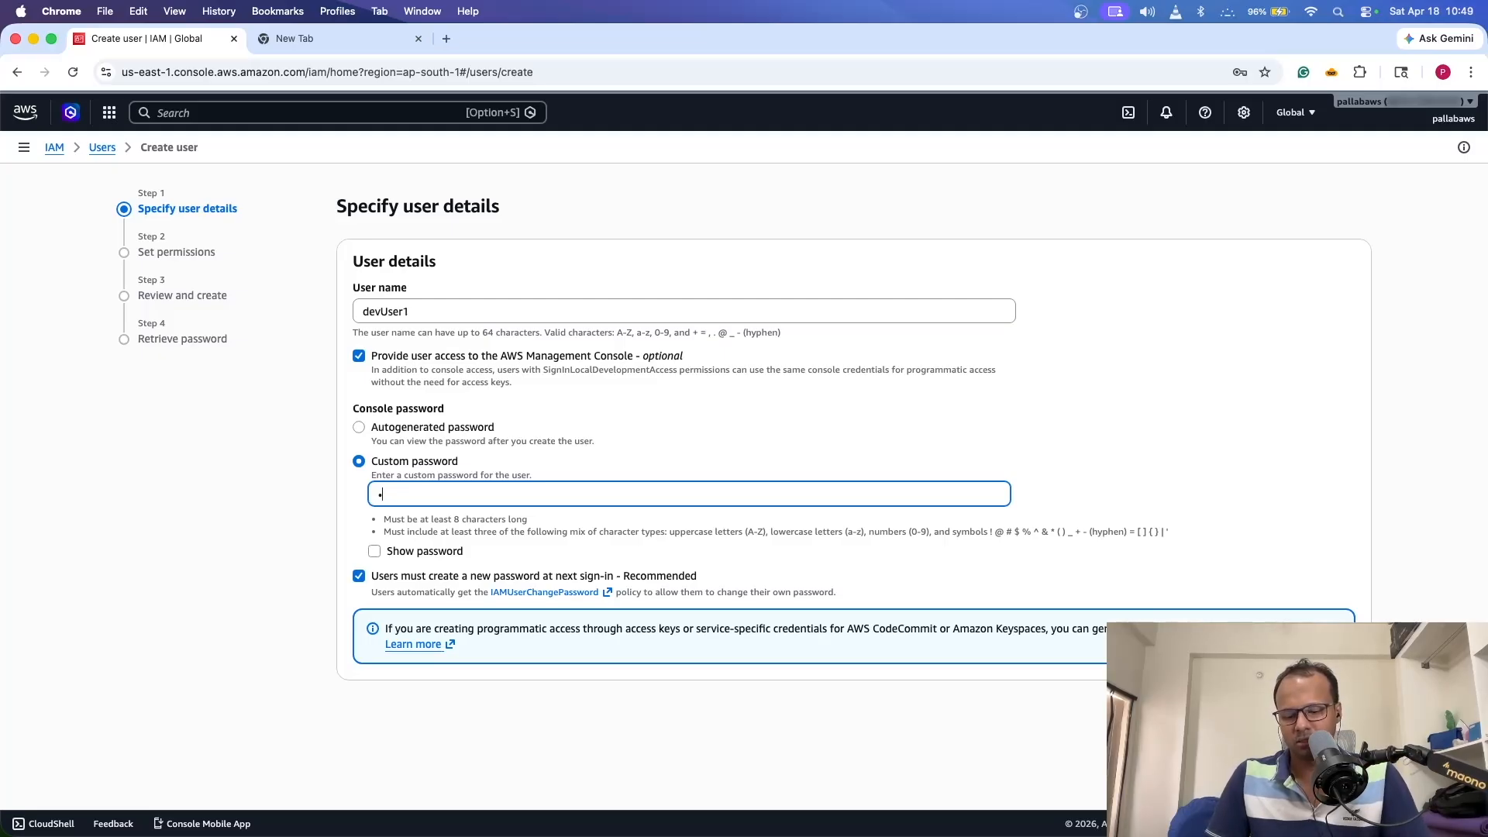
pyautogui.write('••••••')
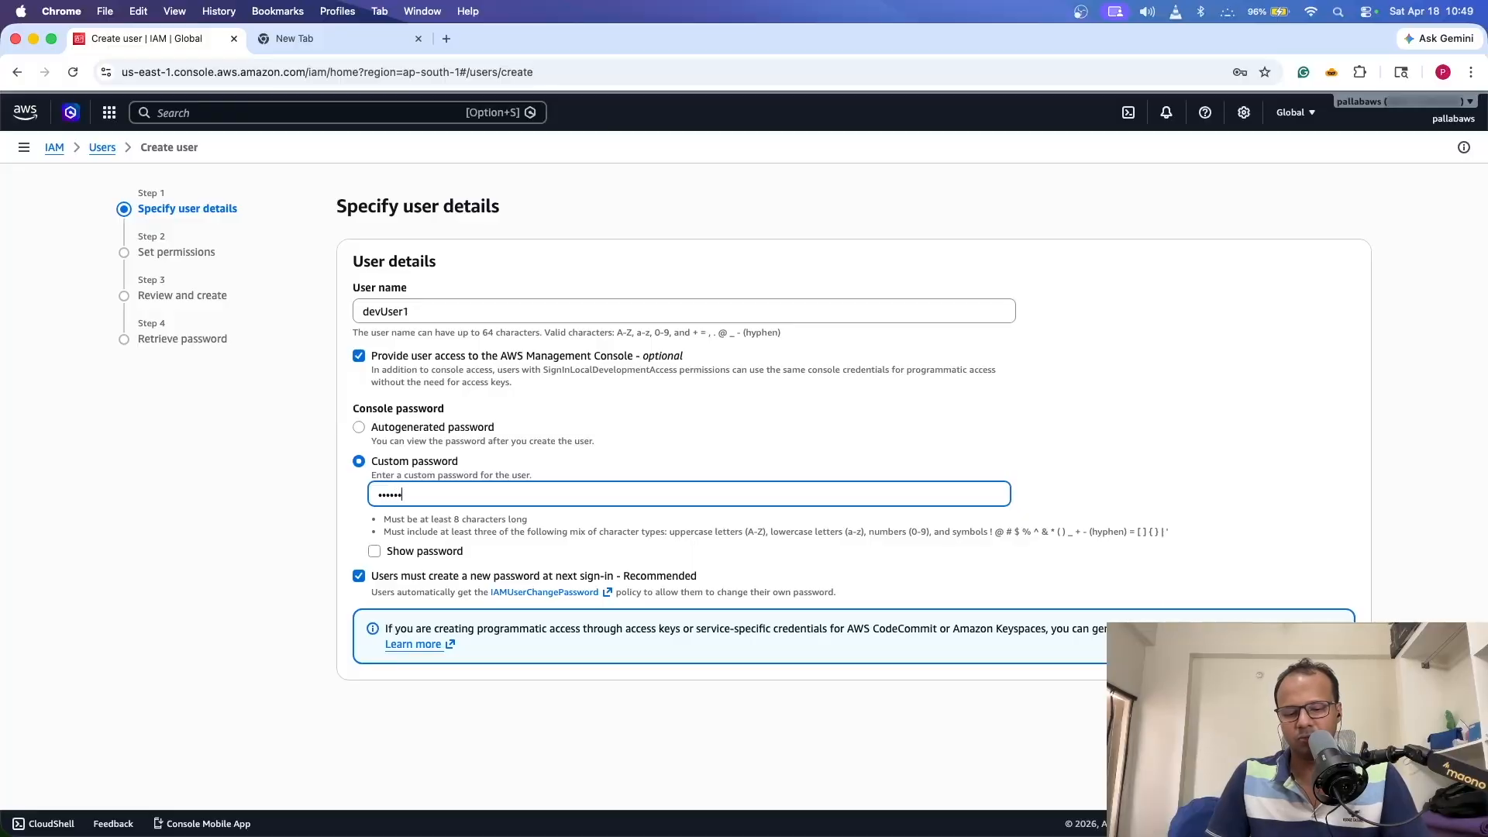
pyautogui.click(375, 551)
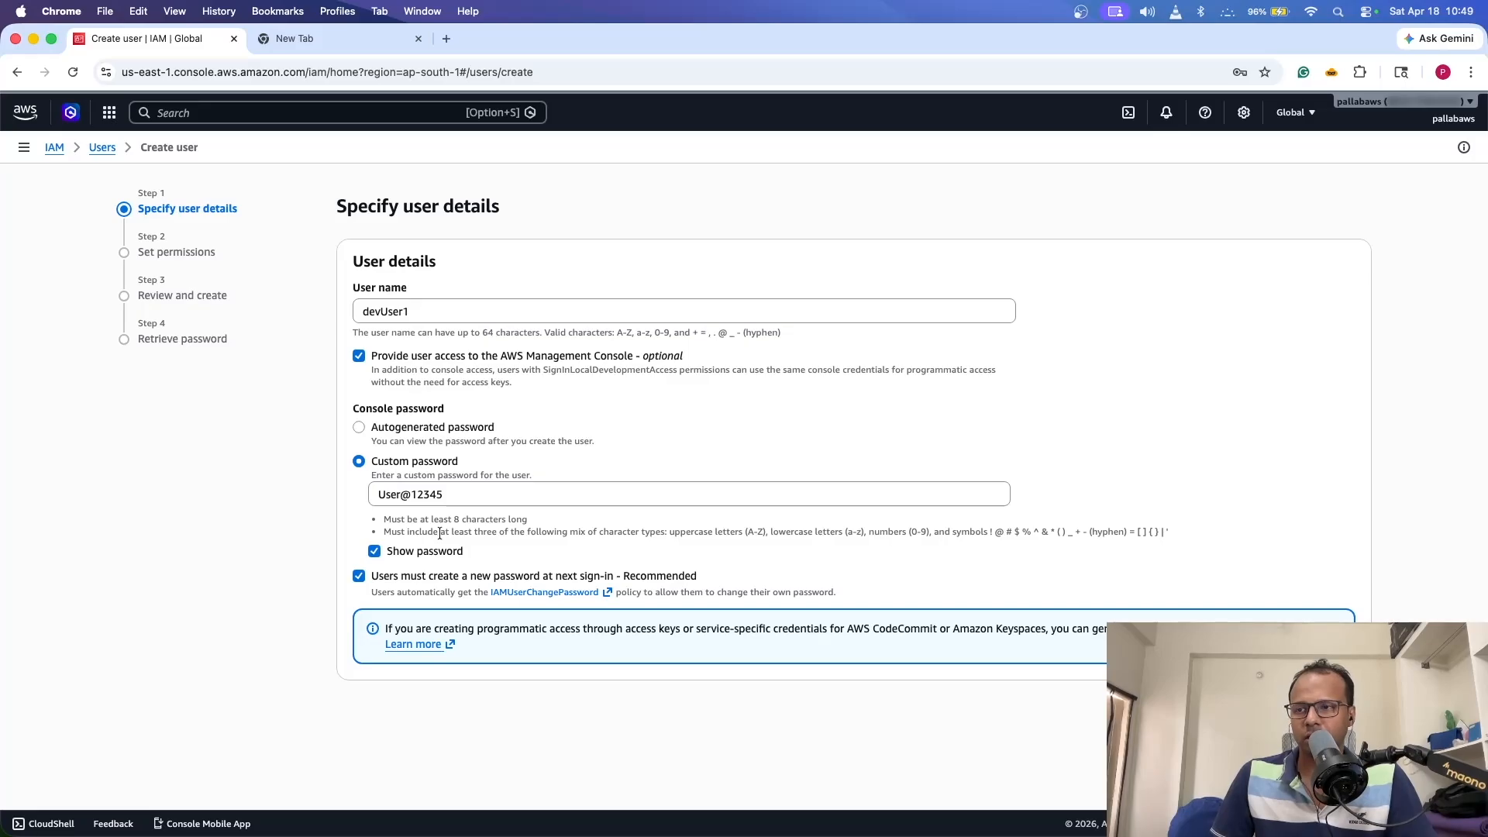
# - Recheck the entered custom password and the user name
pyautogui.click(458, 498)
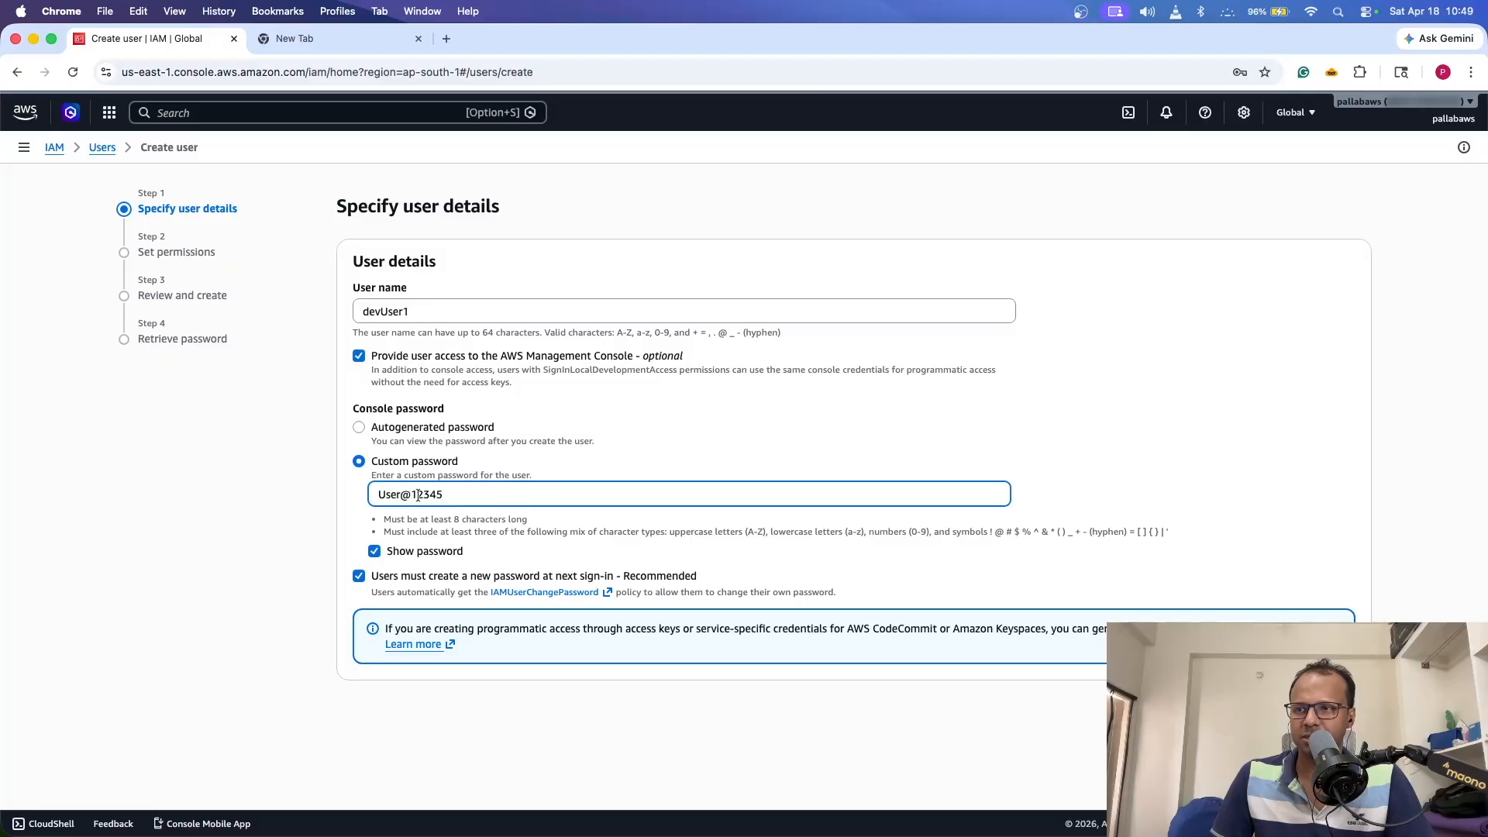
pyautogui.click(434, 524)
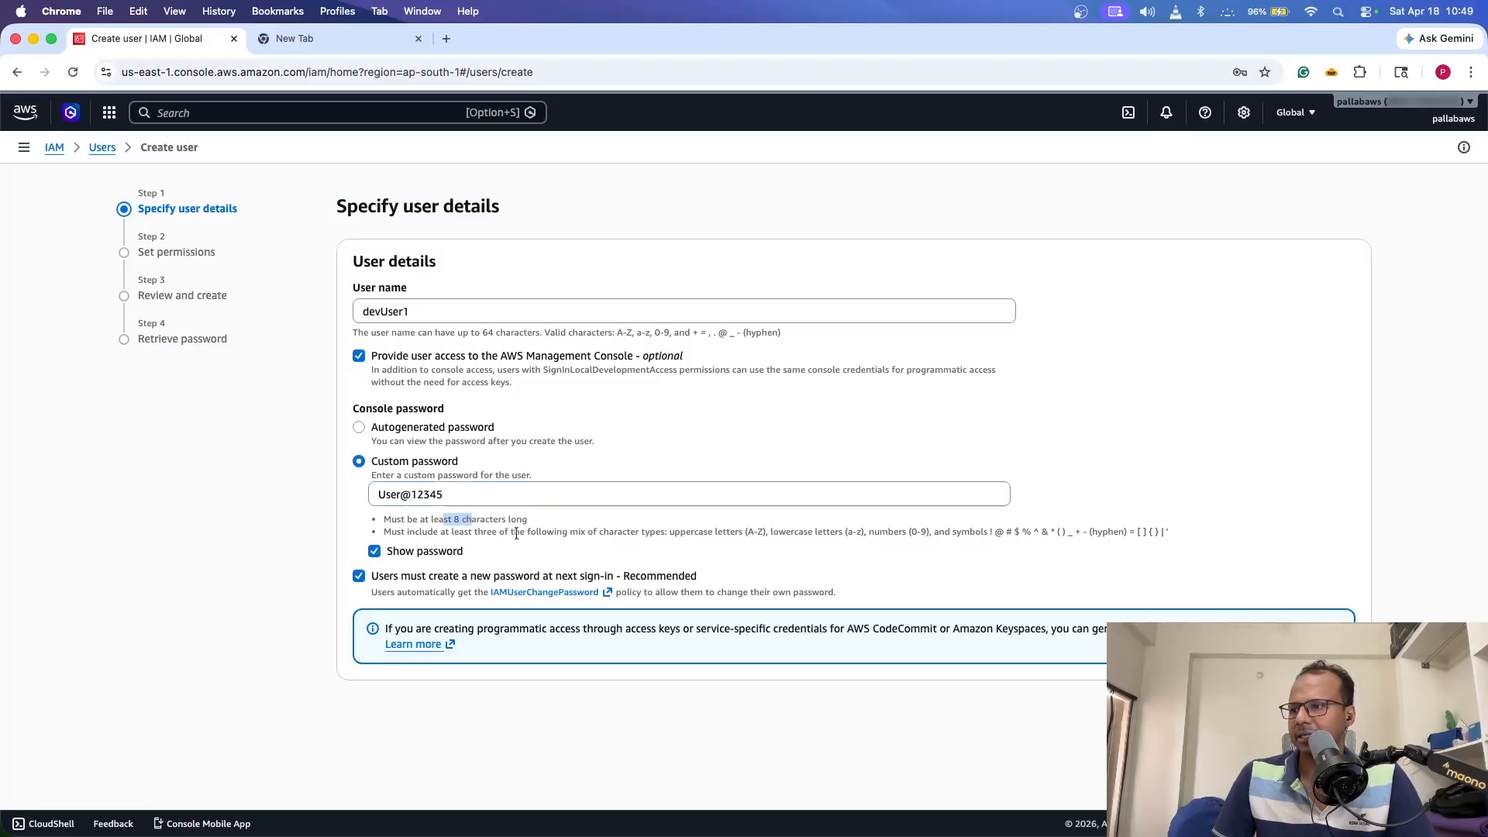
pyautogui.click(430, 493)
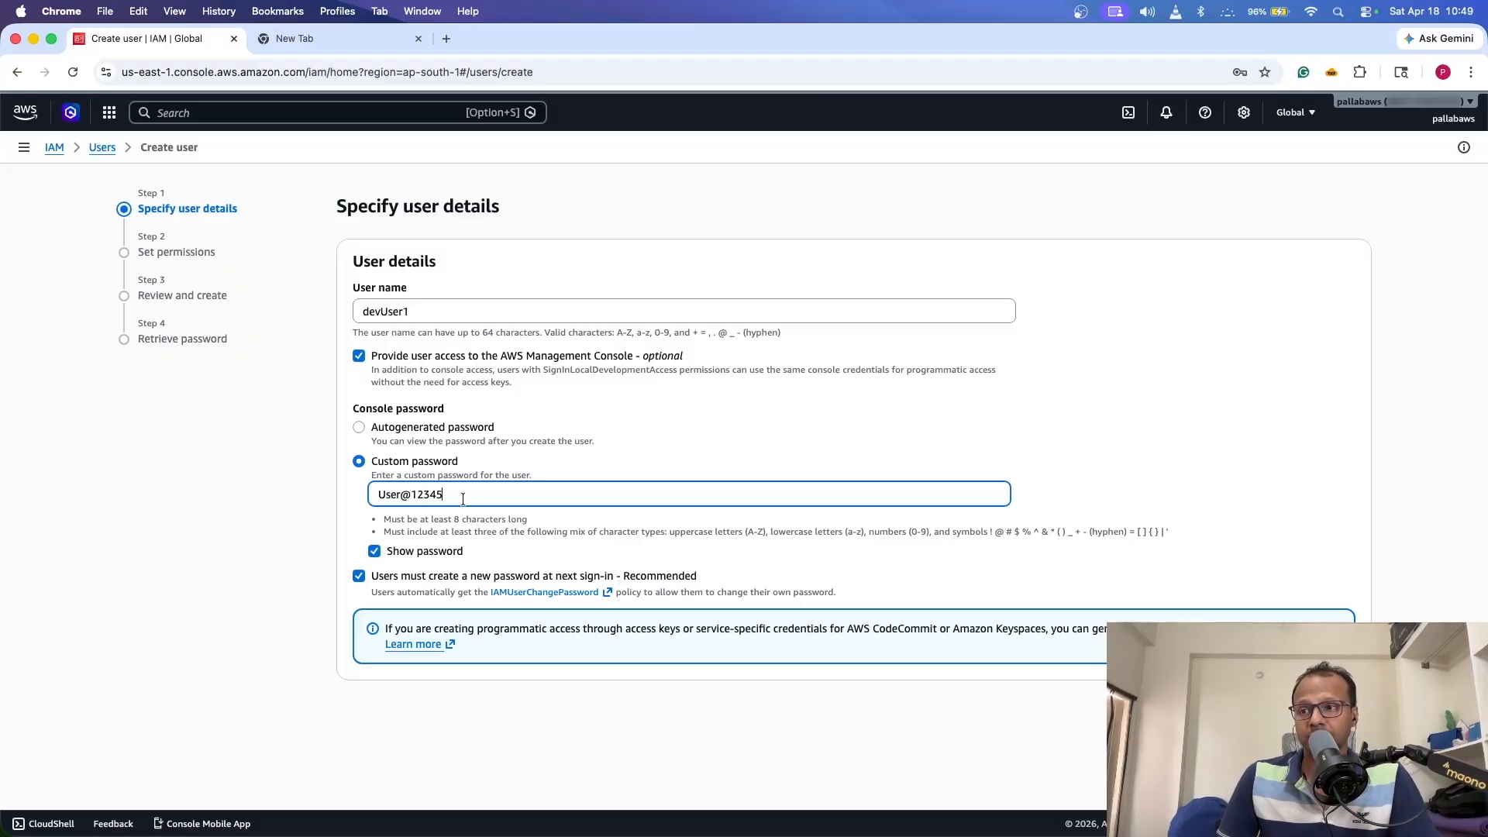
pyautogui.click(449, 313)
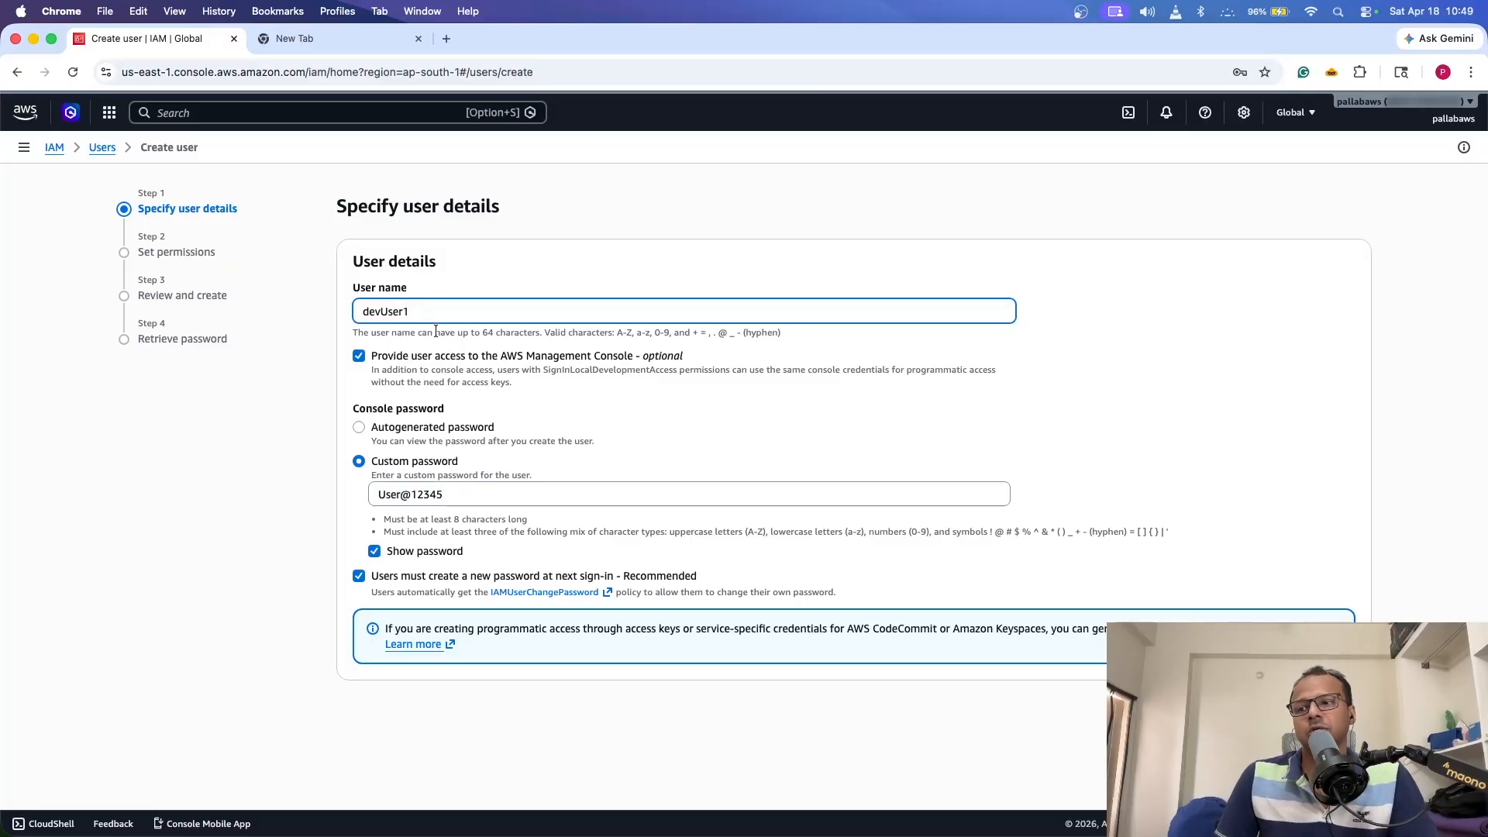
pyautogui.moveTo(444, 501); pyautogui.dragTo(321, 497)
pyautogui.click(325, 498)
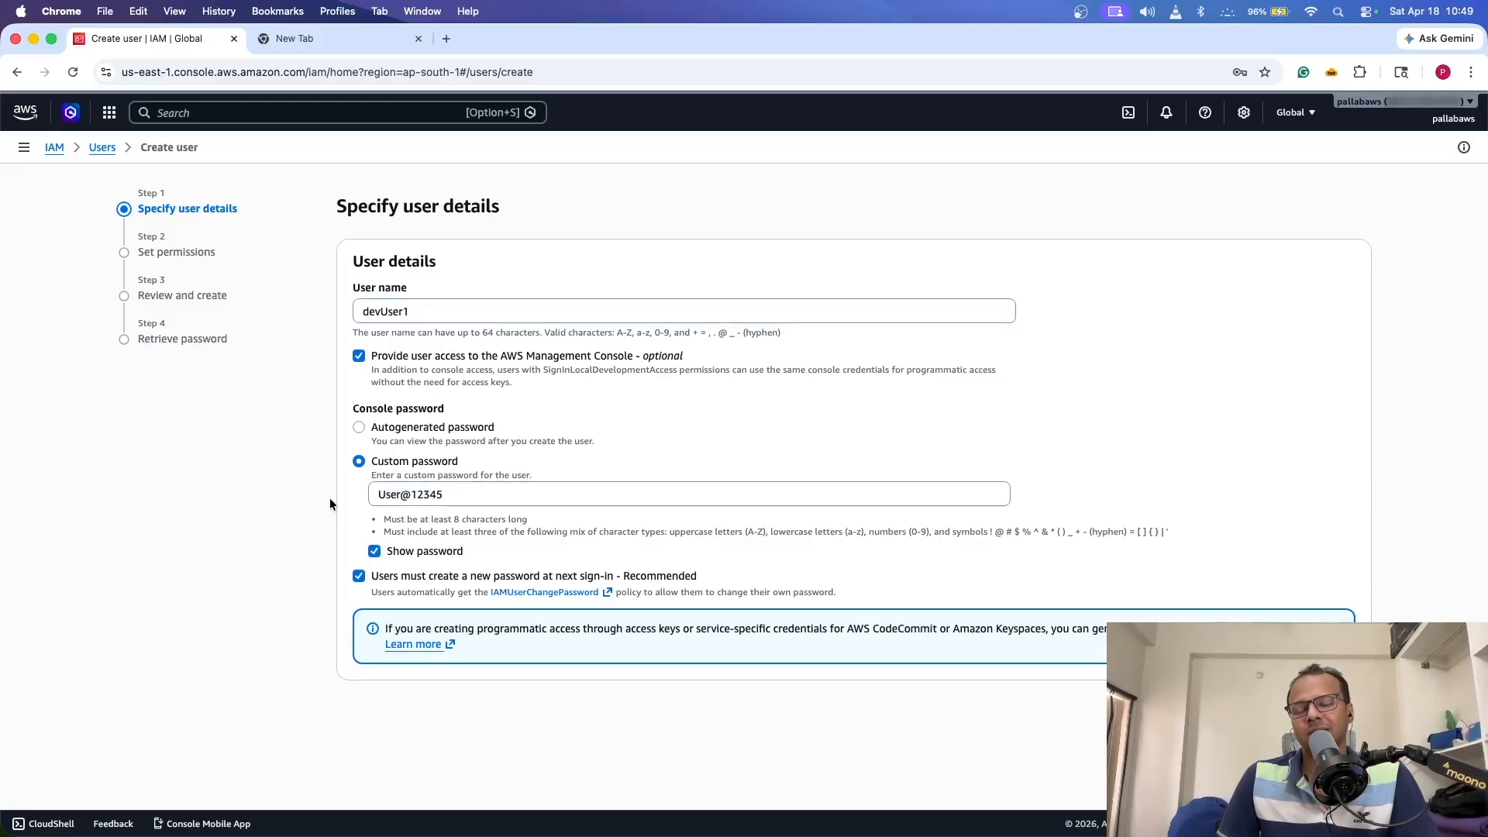
# - Drop the password-reset requirement and continue to Review and create without permissions
pyautogui.click(359, 576)
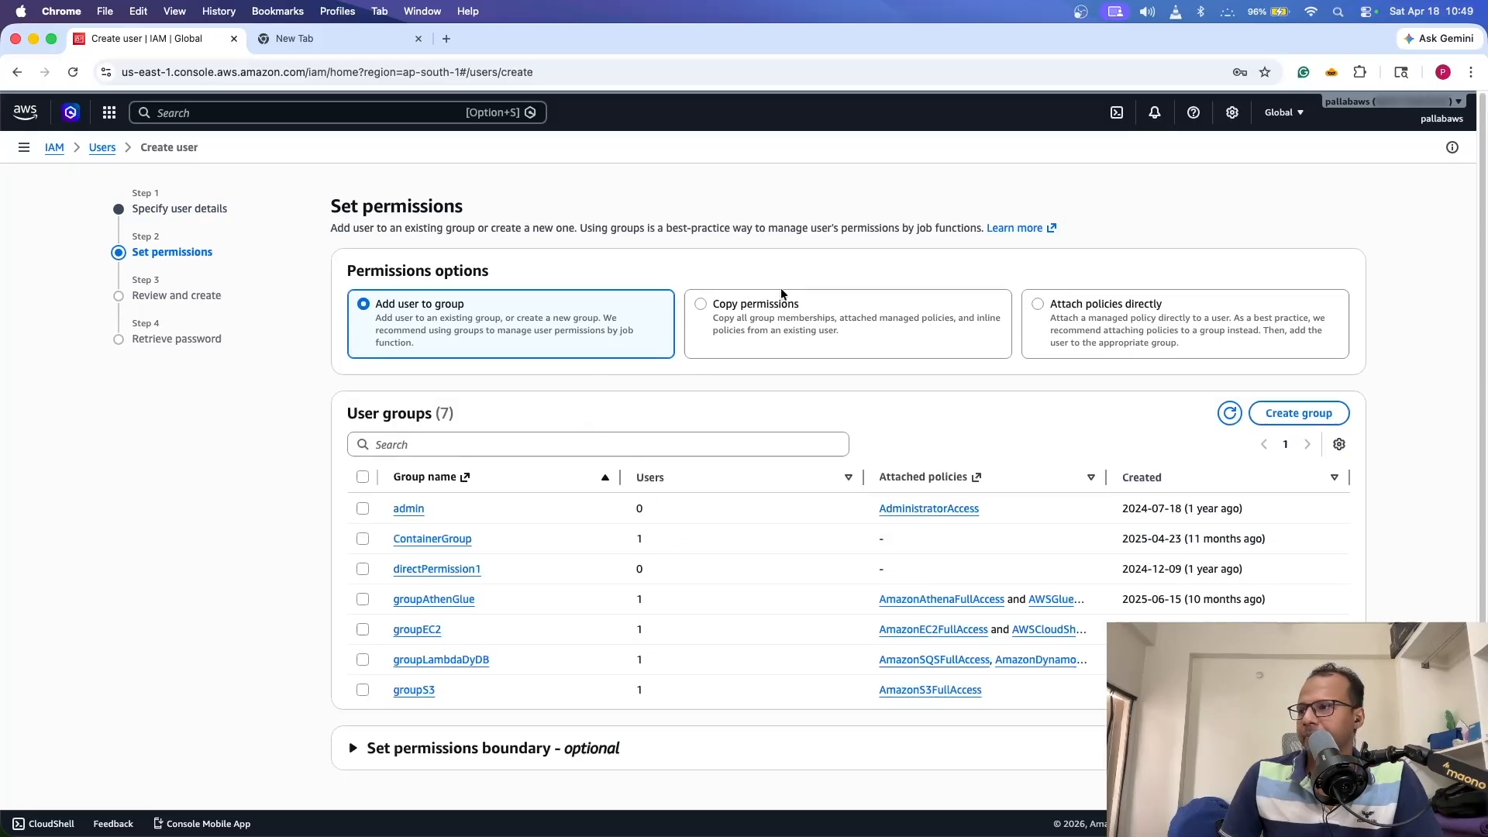
pyautogui.scroll(-1, 936, 393)
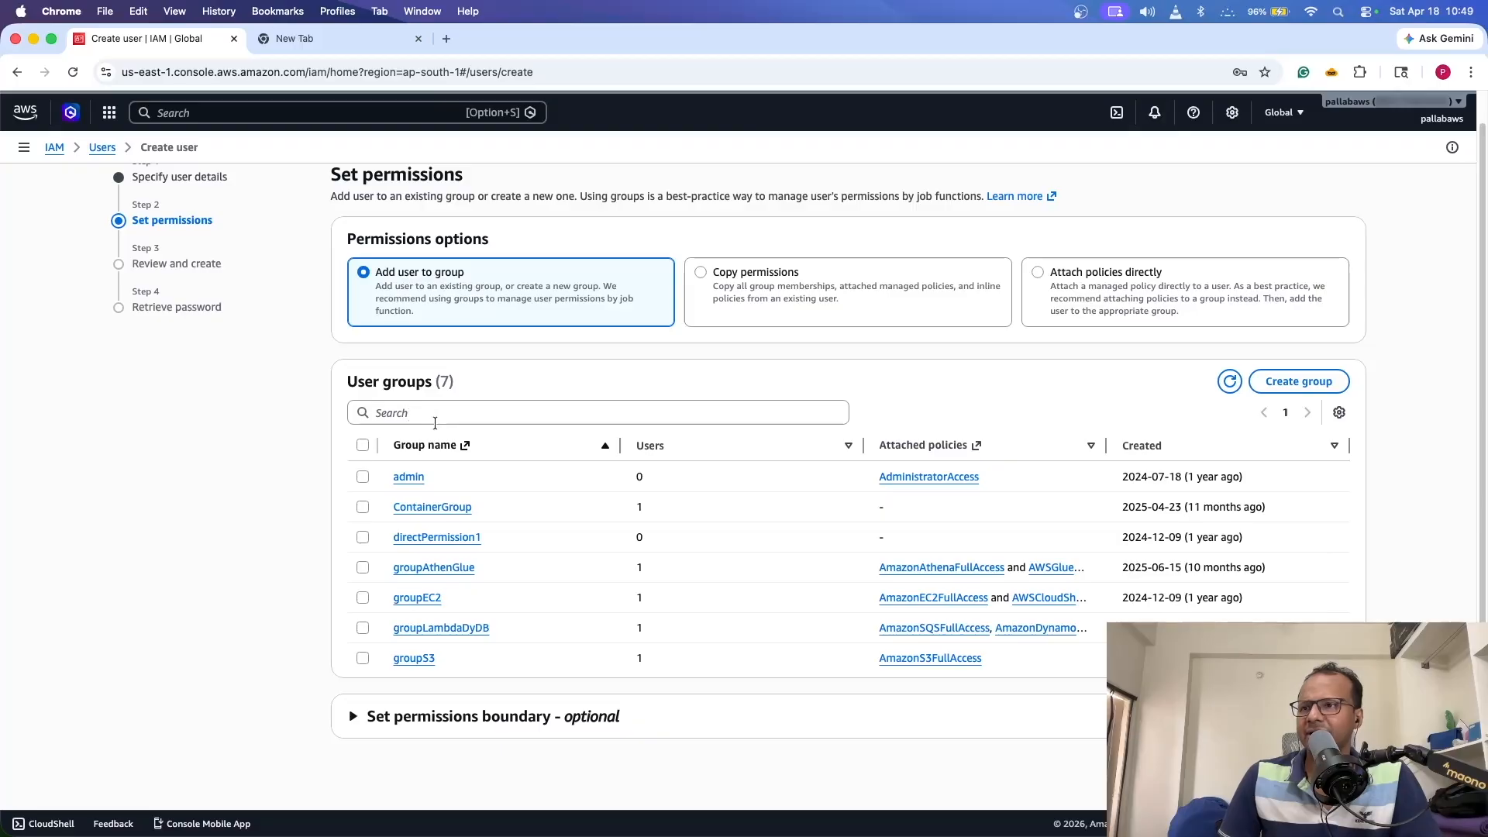
pyautogui.click(461, 724)
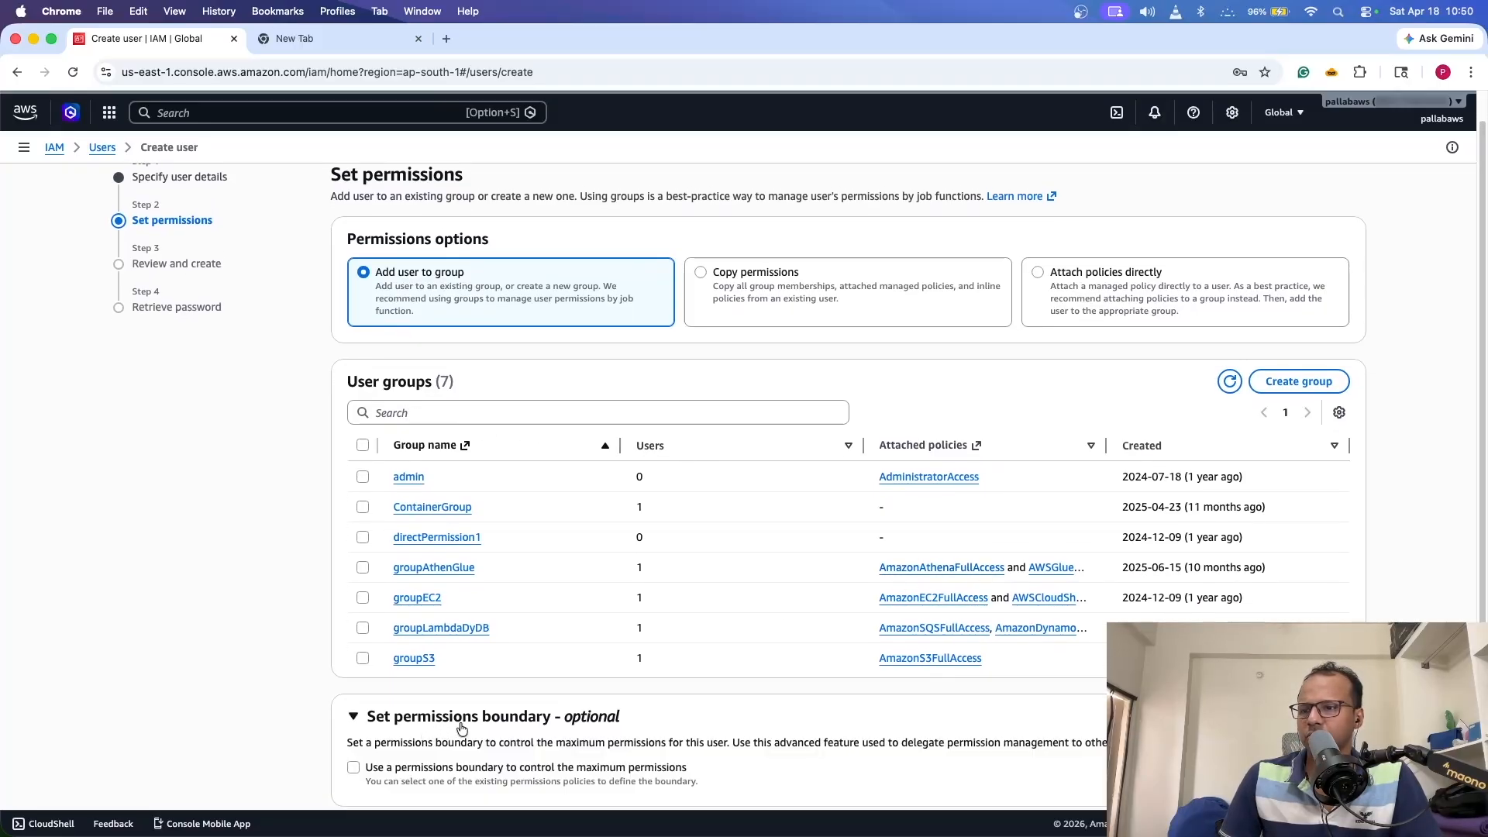
pyautogui.scroll(-2, 461, 727)
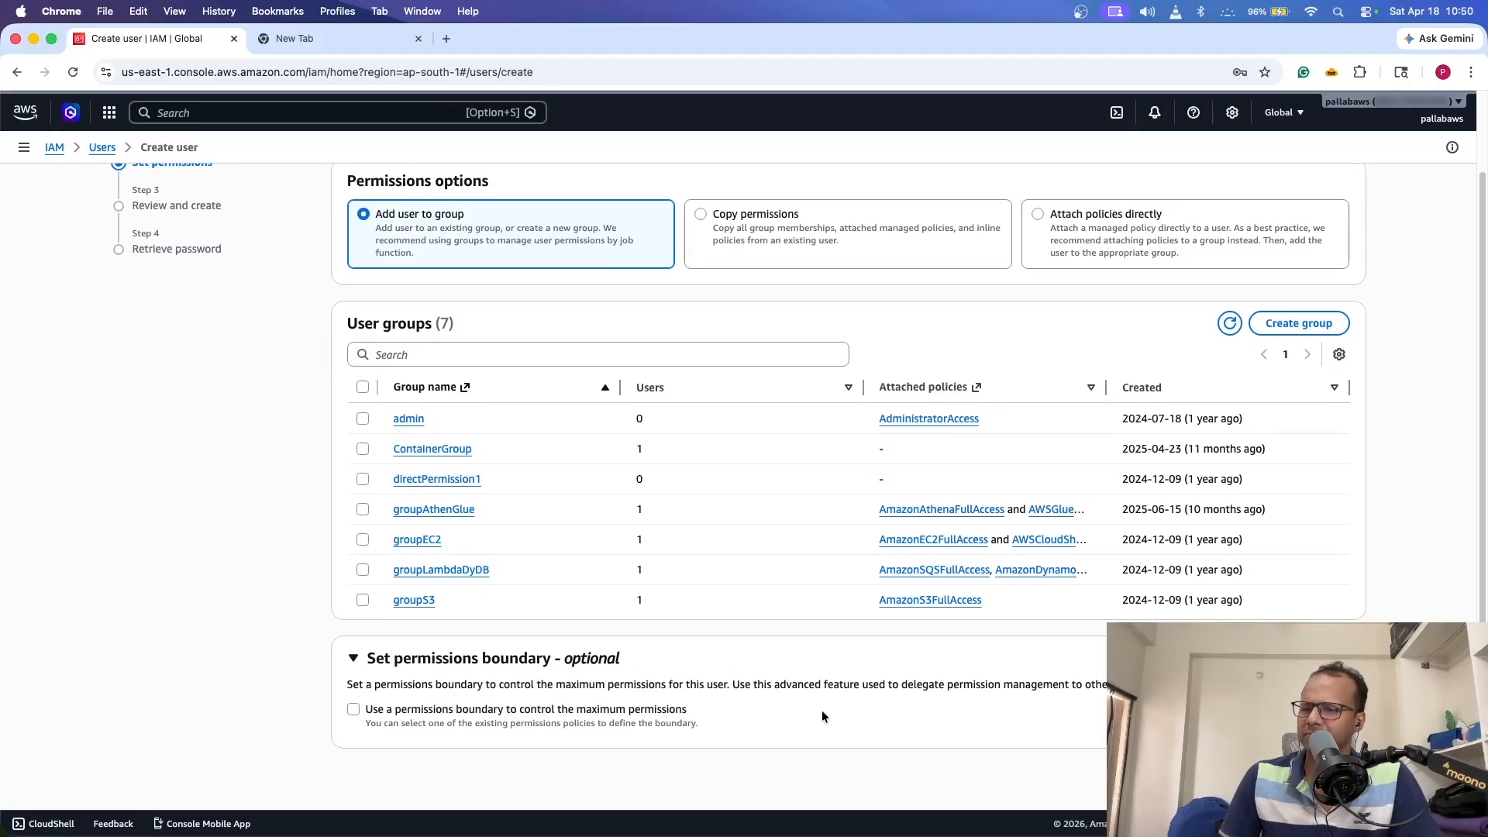
pyautogui.scroll(-1, 1317, 763)
pyautogui.click(1339, 776)
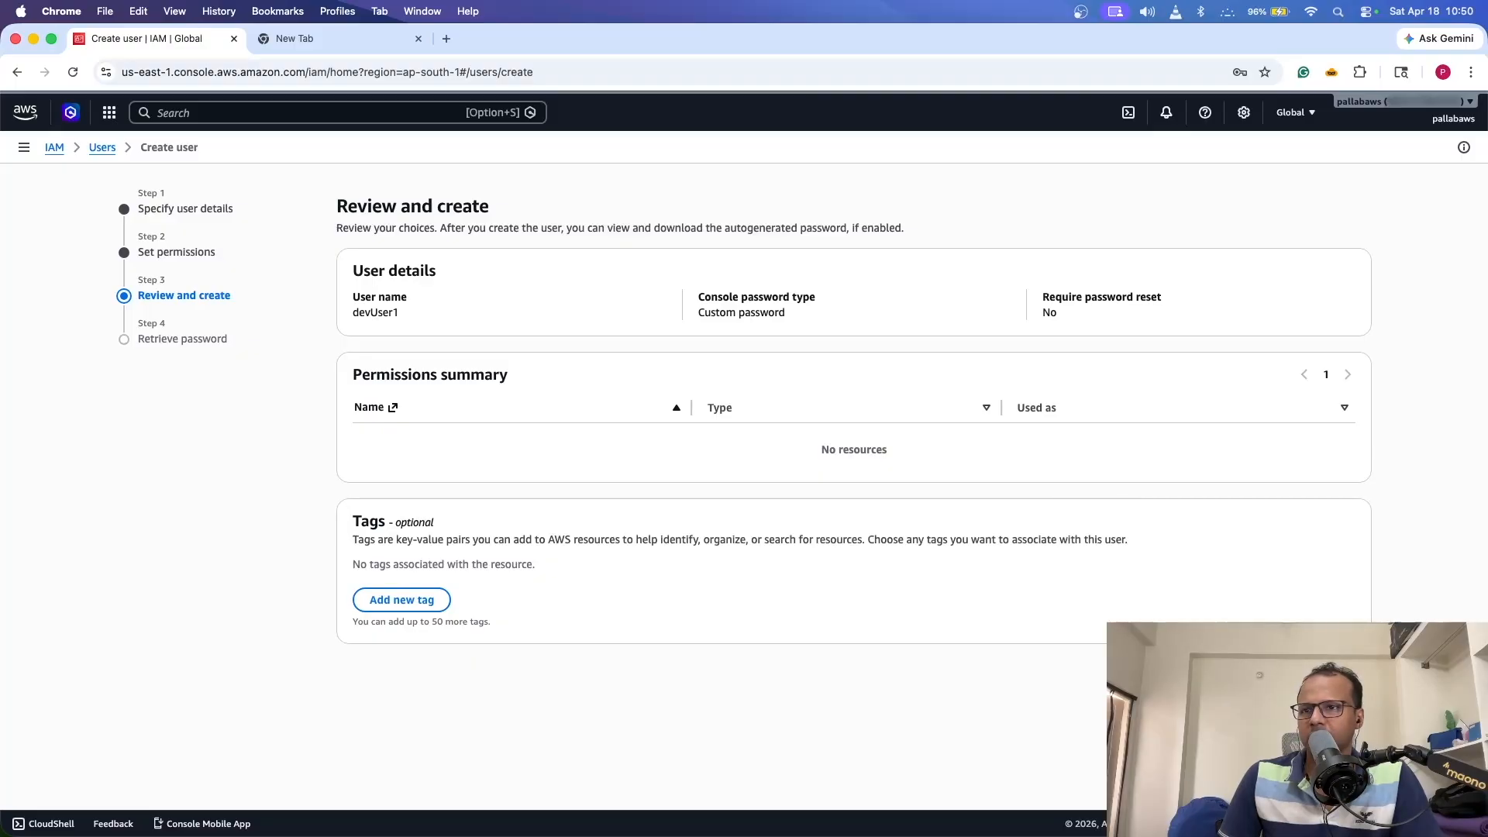
# - Create devUser1, review its sign-in URL, user name and password, and download devUser1_credentials.csv
pyautogui.click(1326, 672)
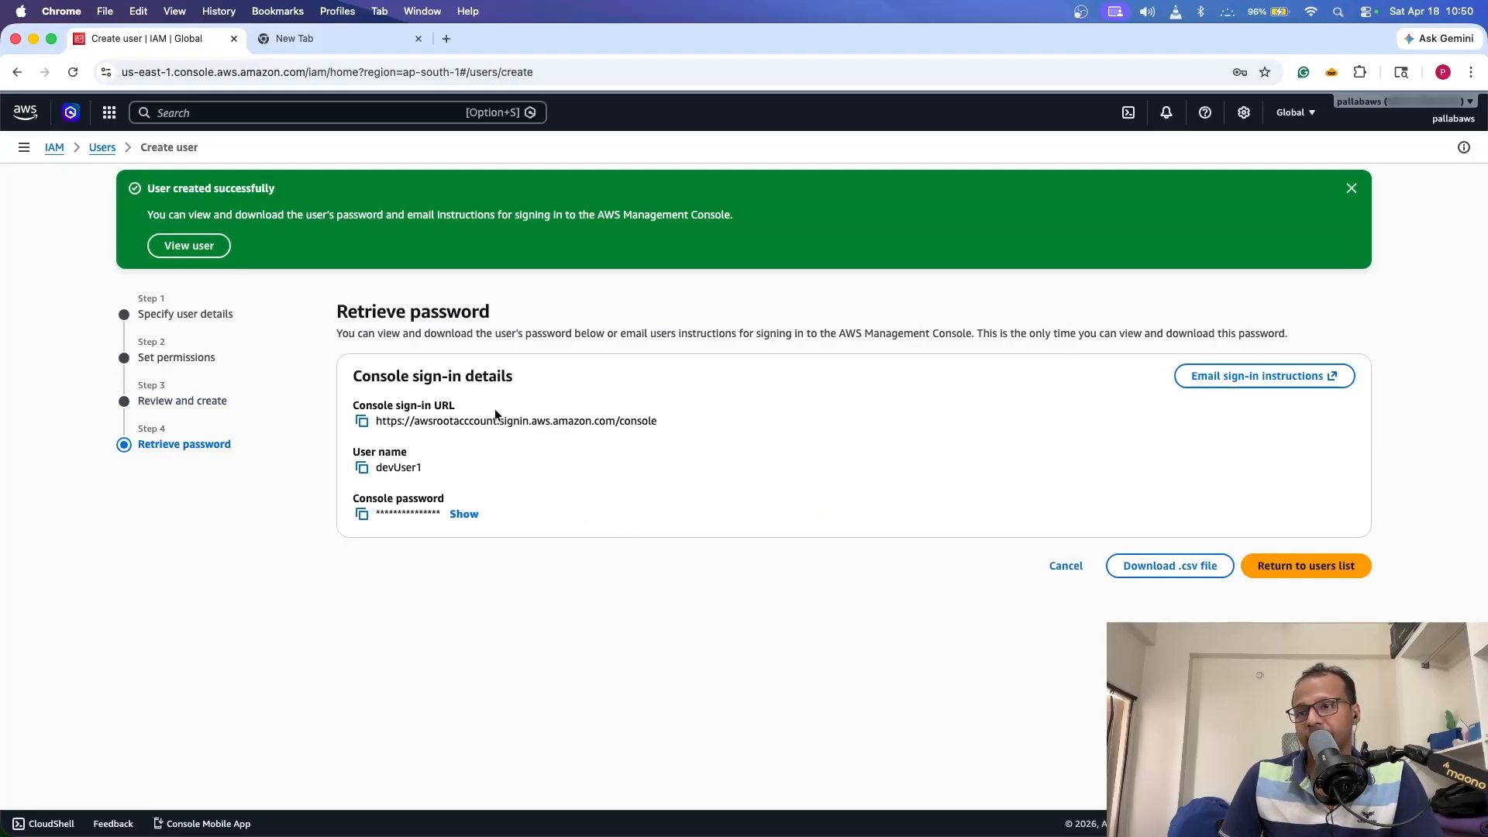
pyautogui.moveTo(382, 468); pyautogui.dragTo(498, 470)
pyautogui.click(440, 433)
pyautogui.moveTo(378, 422); pyautogui.dragTo(673, 432)
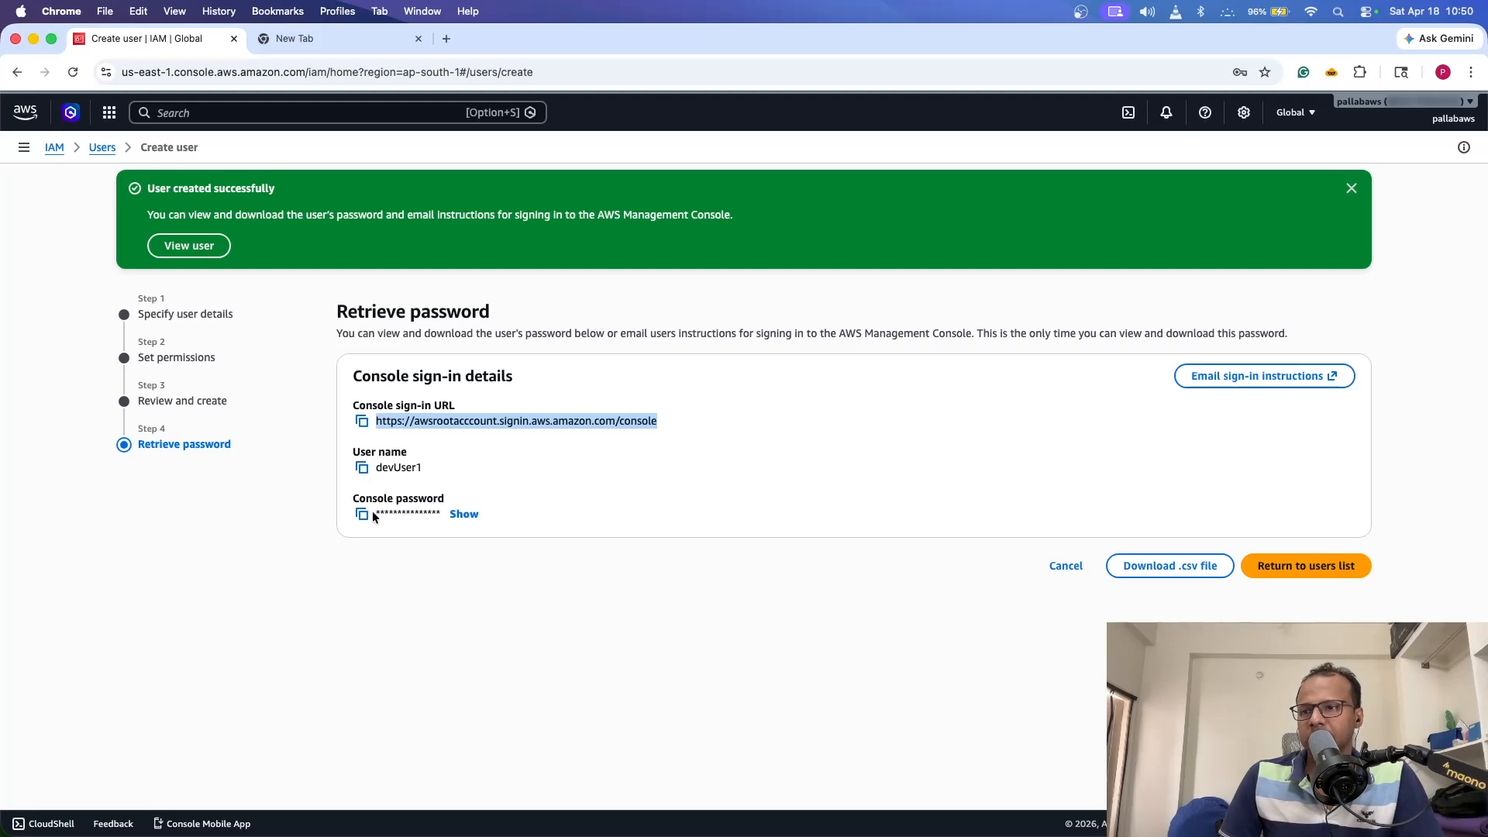
pyautogui.moveTo(374, 516); pyautogui.dragTo(459, 519)
pyautogui.click(520, 514)
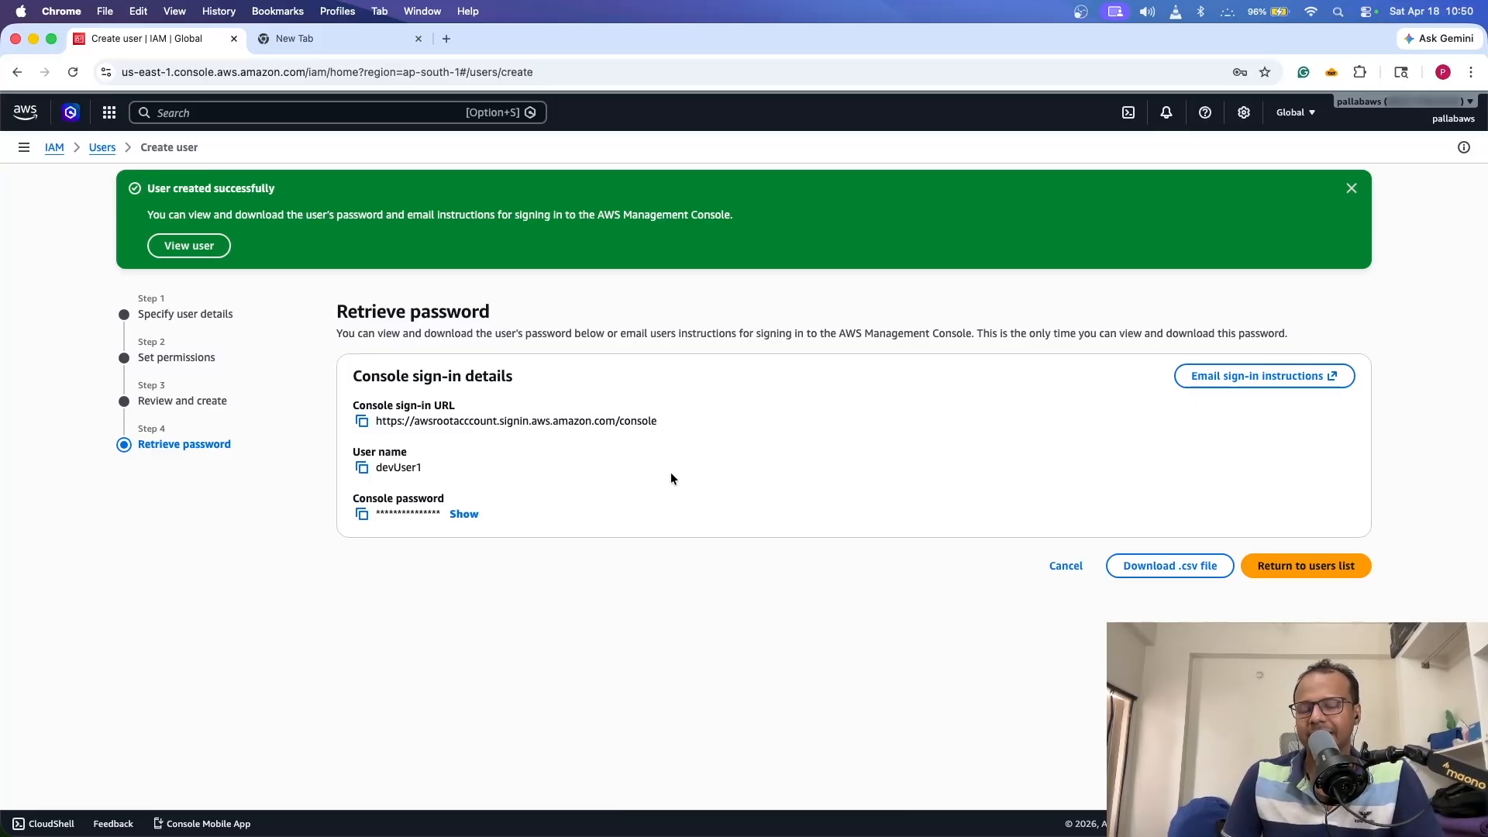
pyautogui.click(1160, 573)
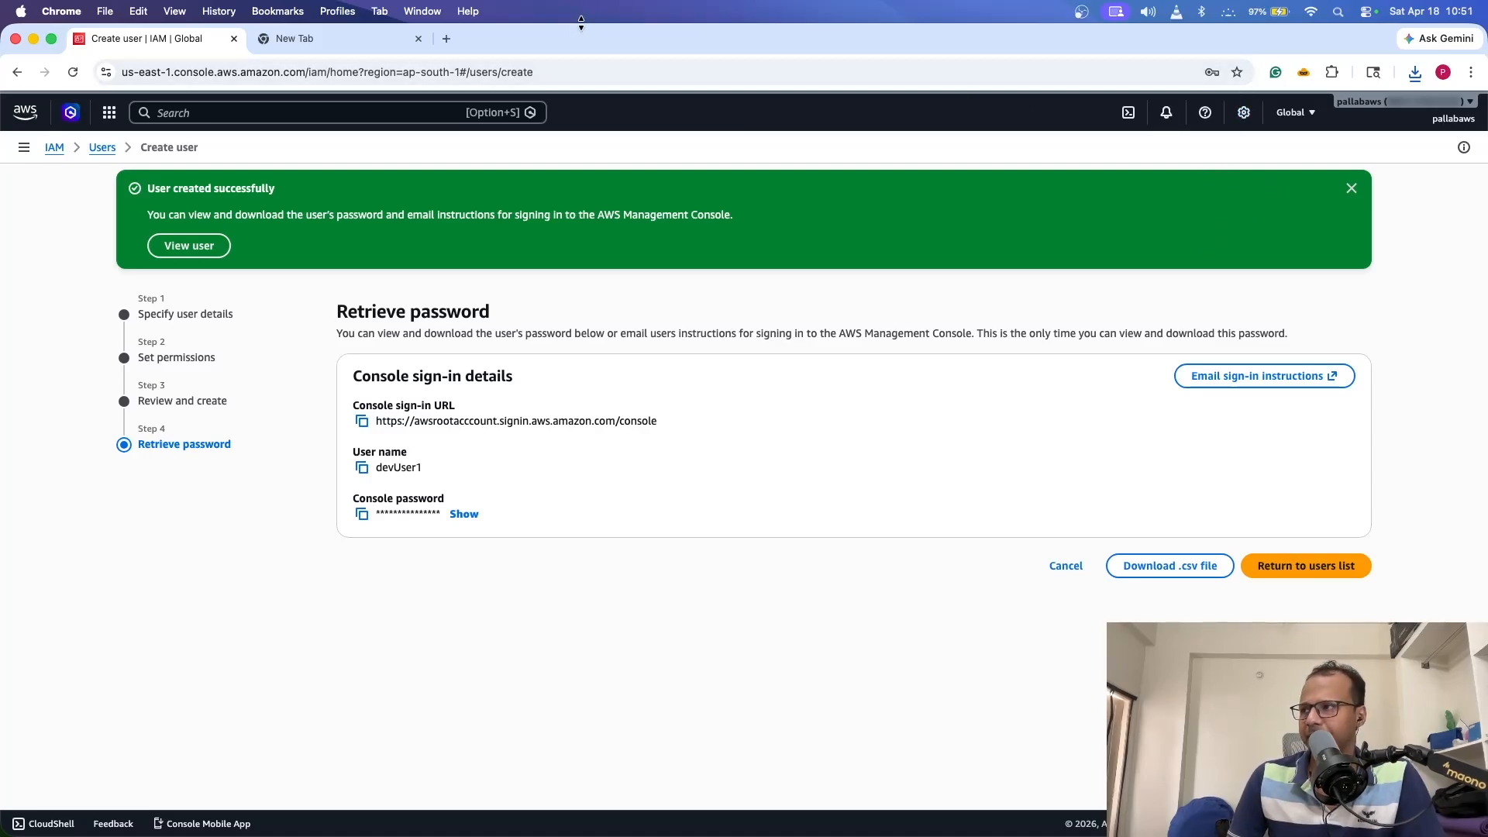
# - Open devUser1_credentials.csv from Chrome's recent downloads
pyautogui.click(1415, 72)
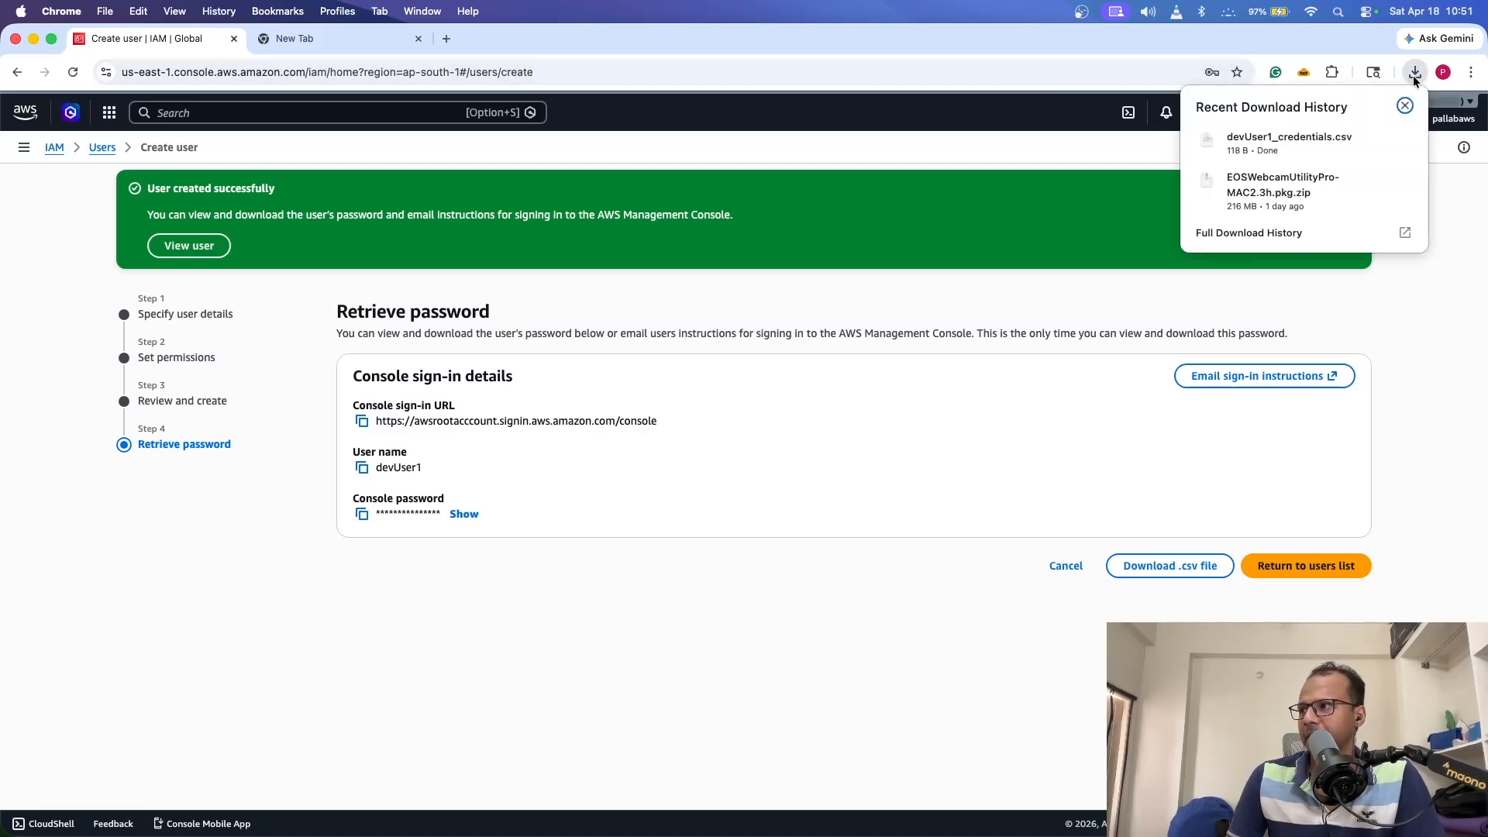
pyautogui.click(1373, 139)
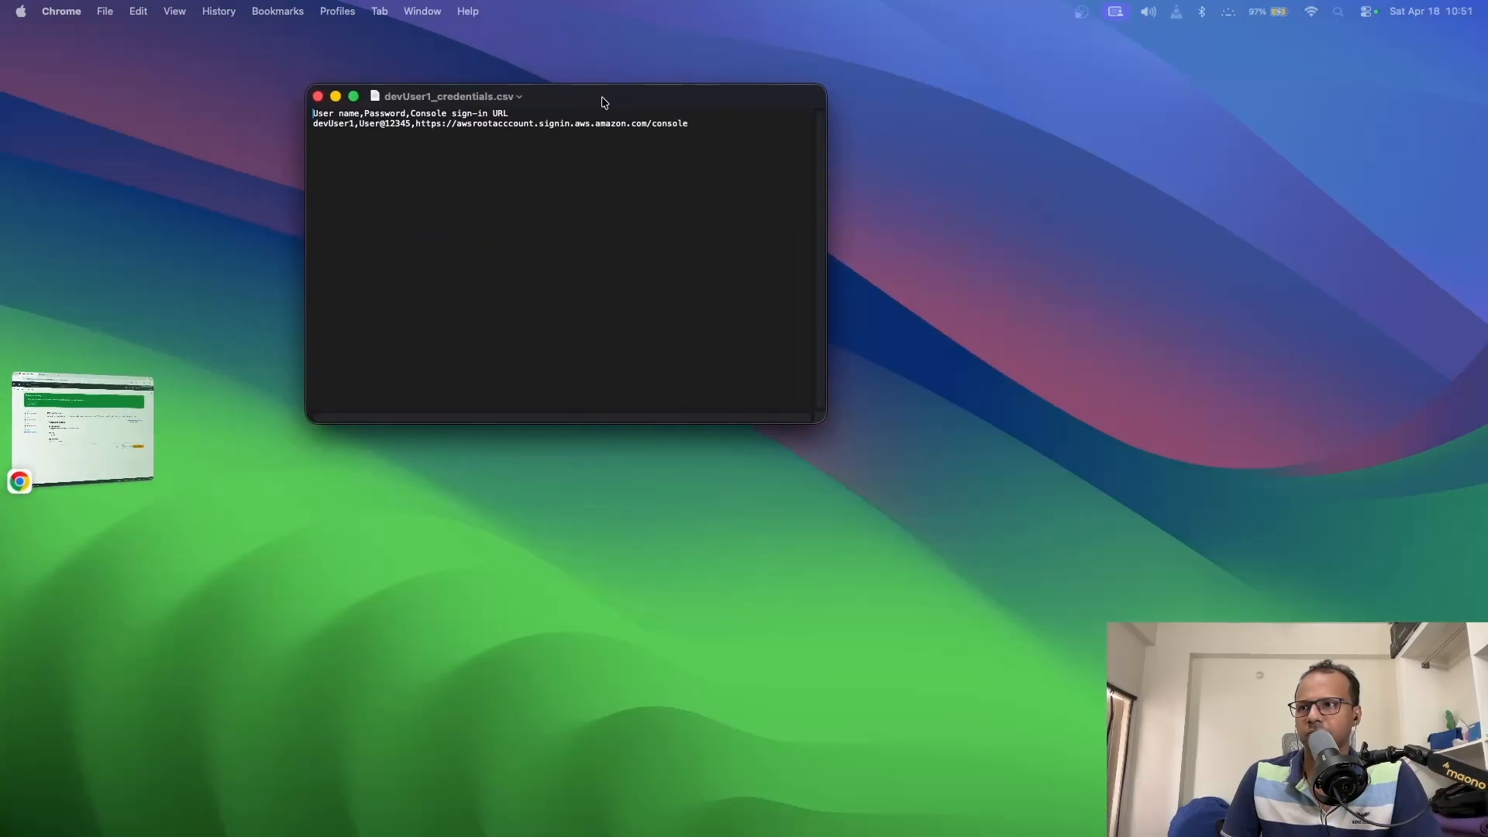
# - Maximize the credentials window, enlarge its text, and highlight the user name, password and URL
pyautogui.doubleClick(740, 144)
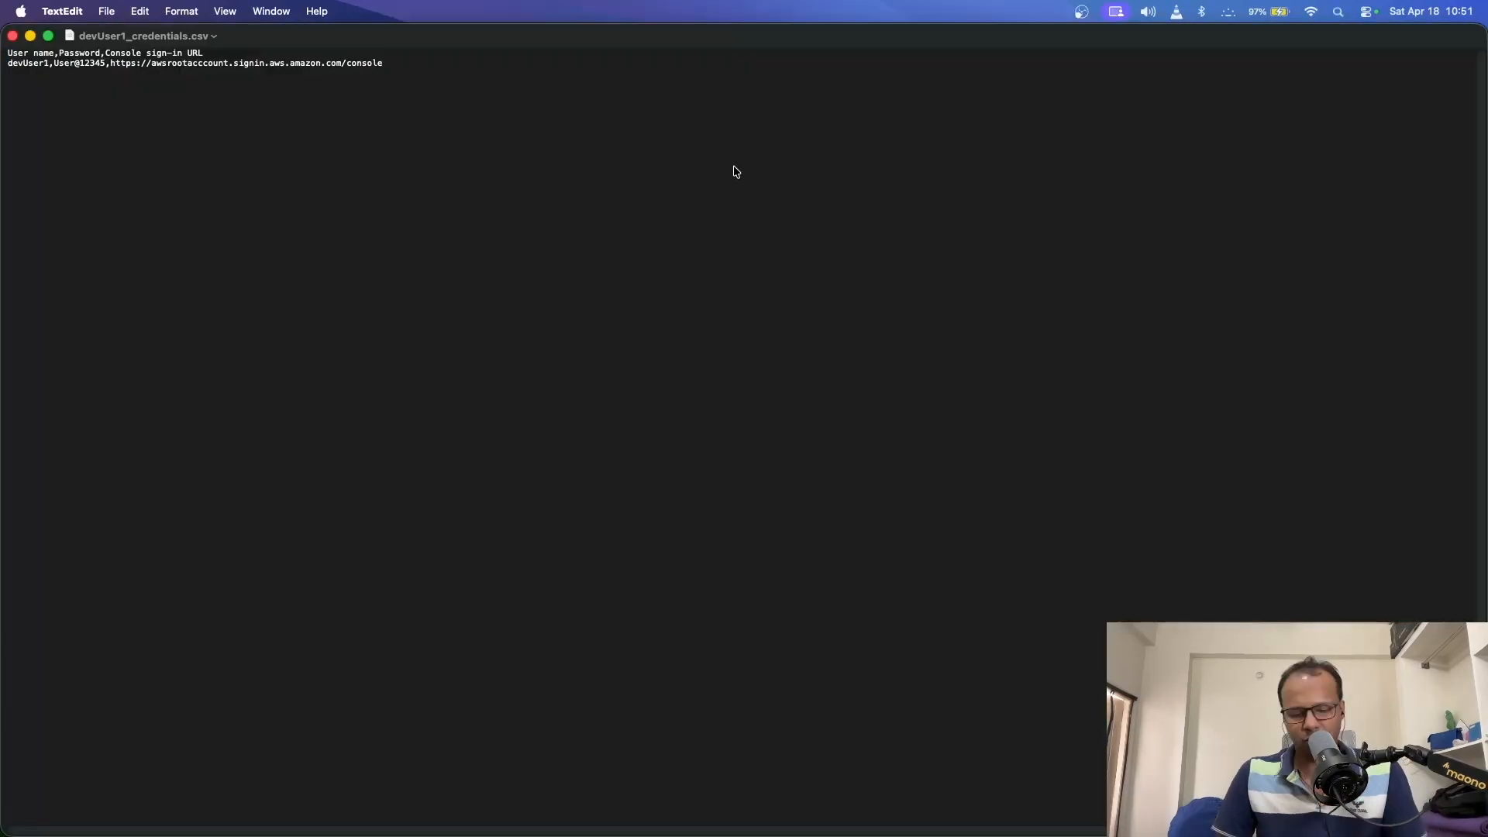
pyautogui.press('super+plus')
pyautogui.press('super+plus')
pyautogui.press('super+plus')
pyautogui.press('super+plus')
pyautogui.press('super+plus')
pyautogui.press('super+plus')
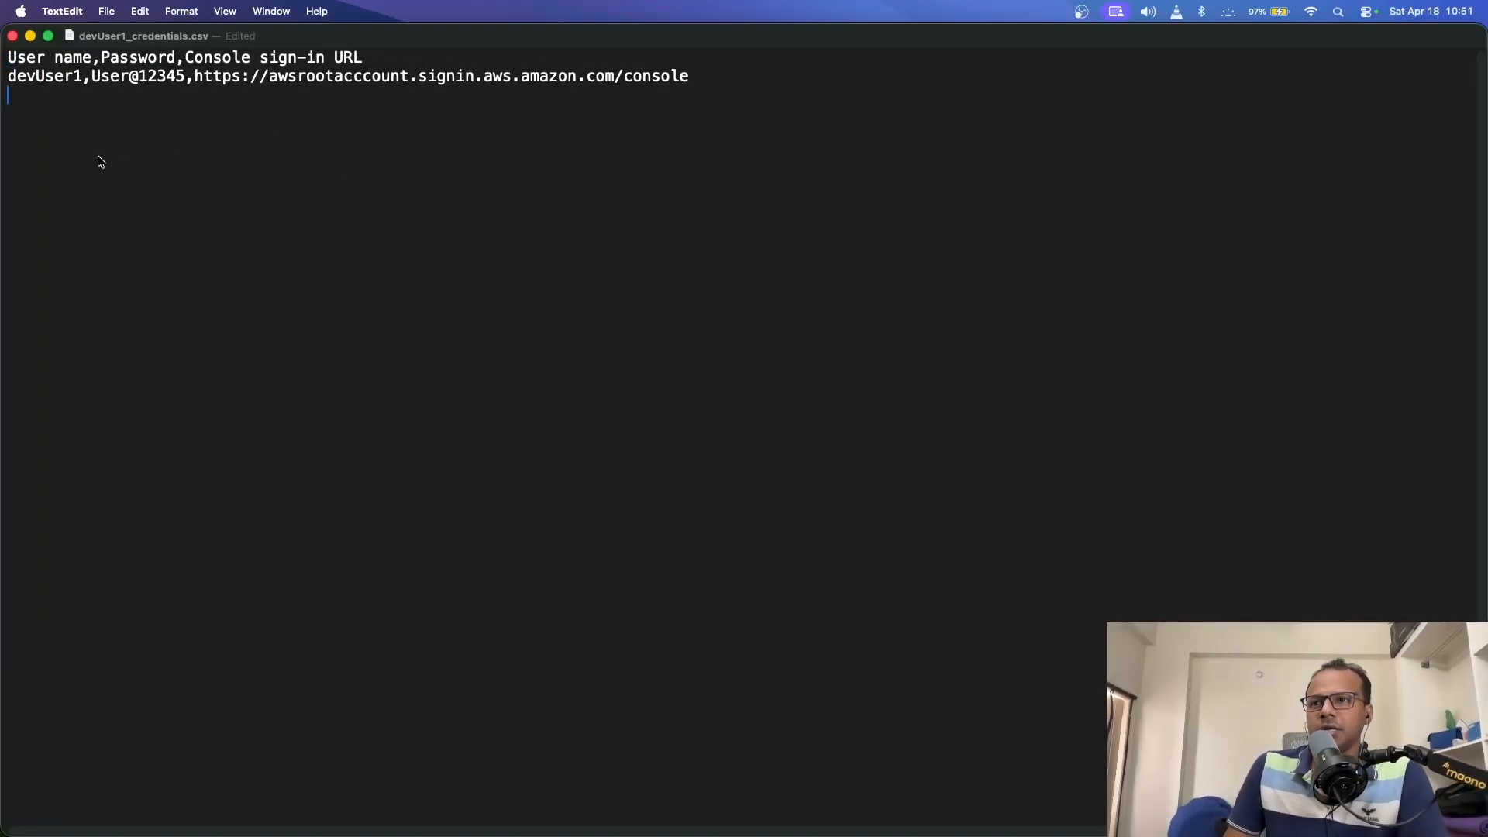
pyautogui.moveTo(29, 77); pyautogui.dragTo(81, 78)
pyautogui.click(131, 114)
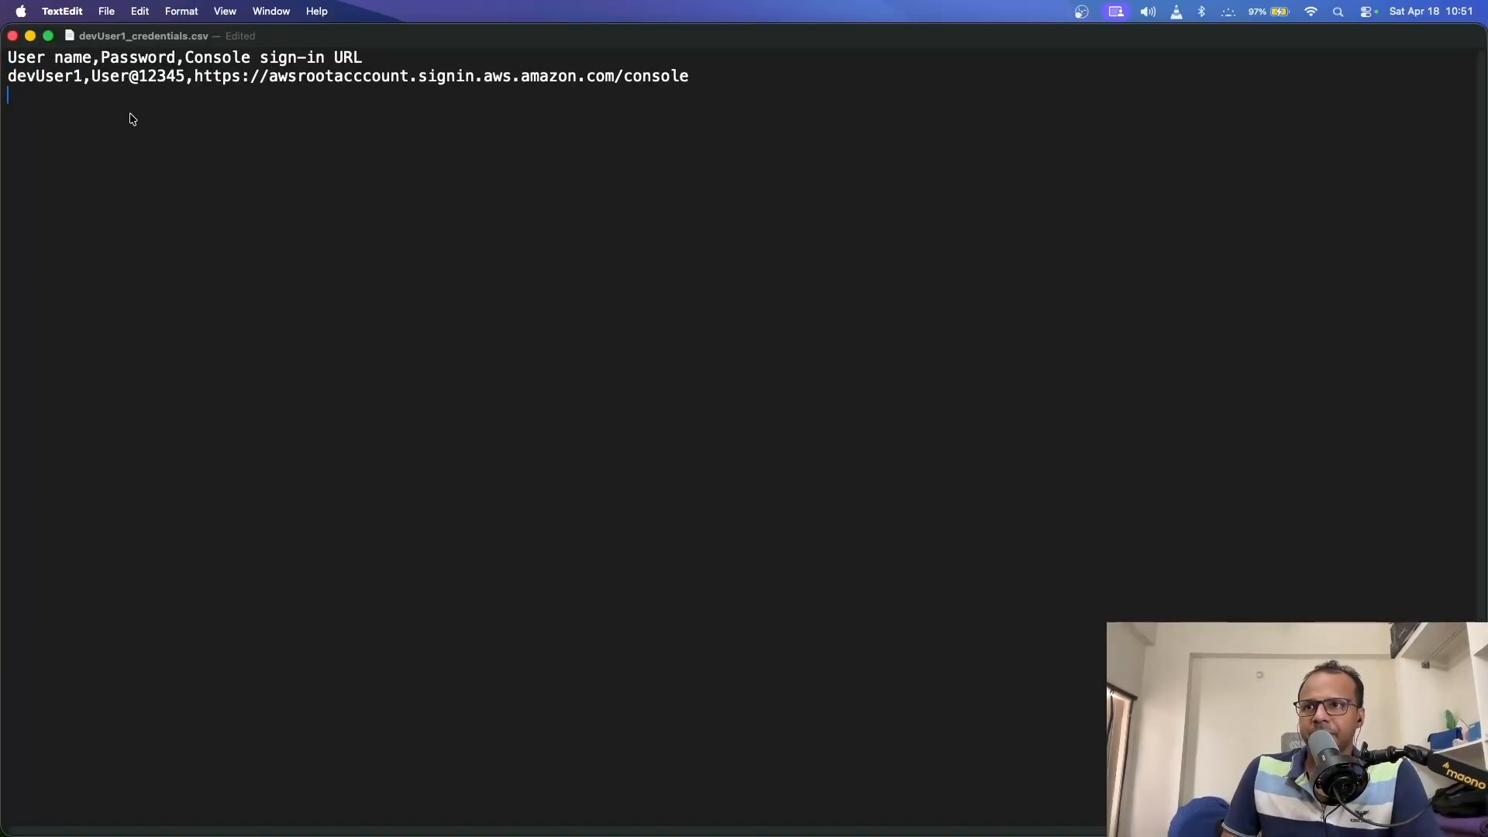
pyautogui.click(94, 76)
pyautogui.moveTo(94, 76); pyautogui.dragTo(452, 78)
pyautogui.click(568, 113)
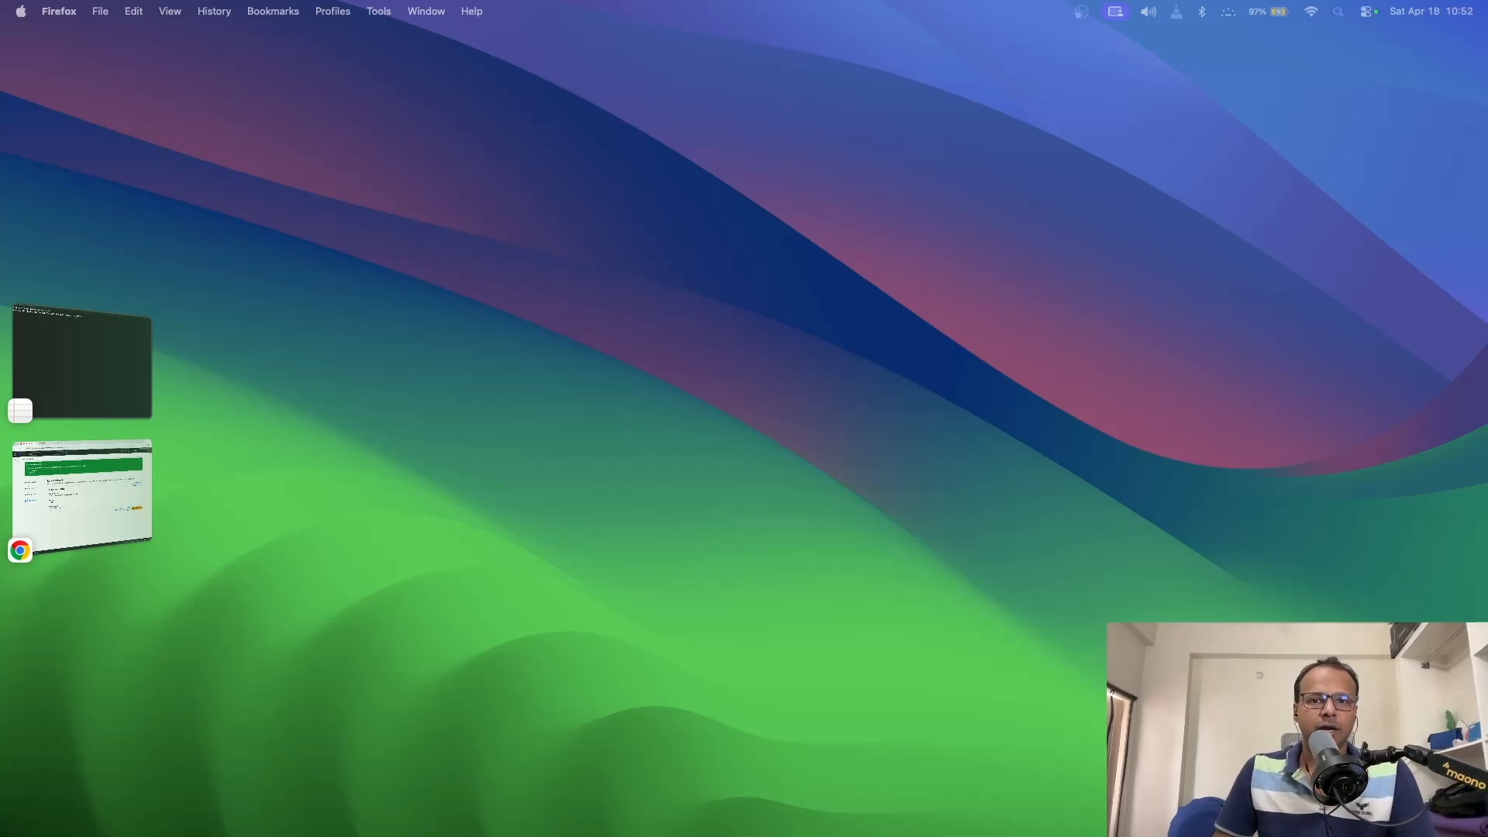
# - Bring Firefox onto this screen maximized and open the AWS console sign-in page
pyautogui.moveTo(1487, 35); pyautogui.dragTo(805, 47)
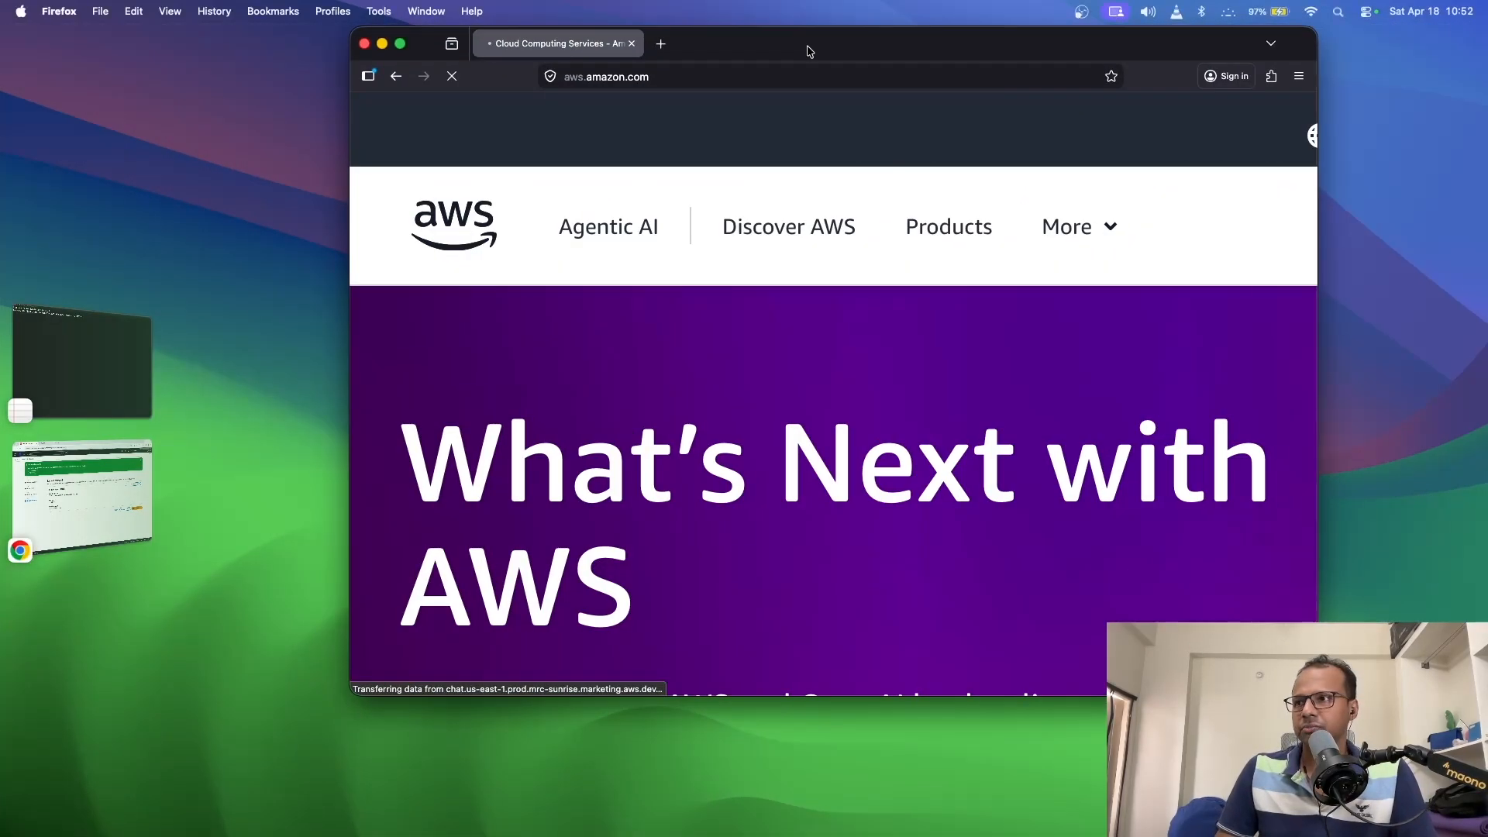
pyautogui.doubleClick(805, 46)
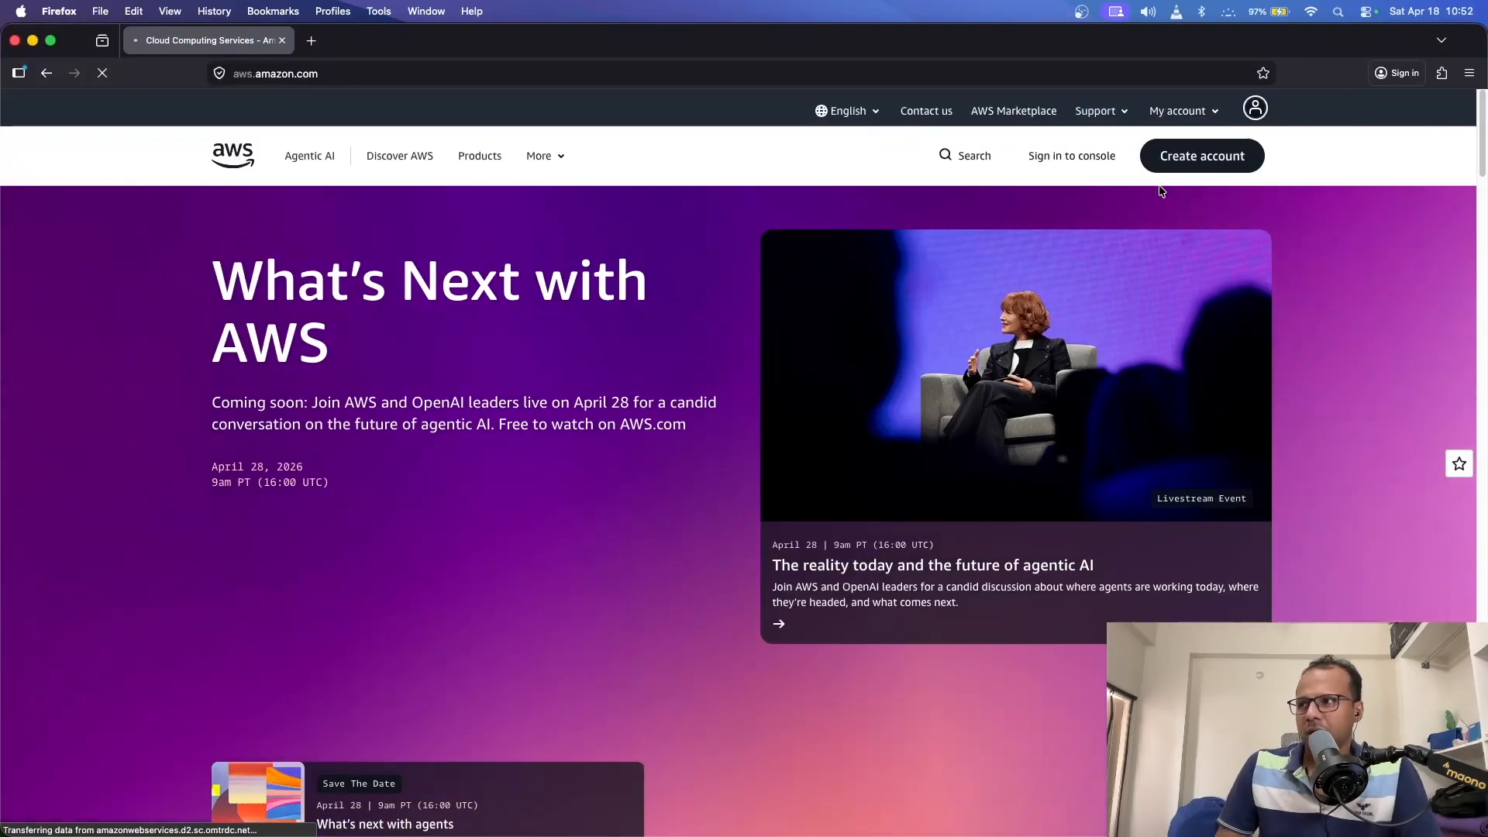
pyautogui.click(1088, 160)
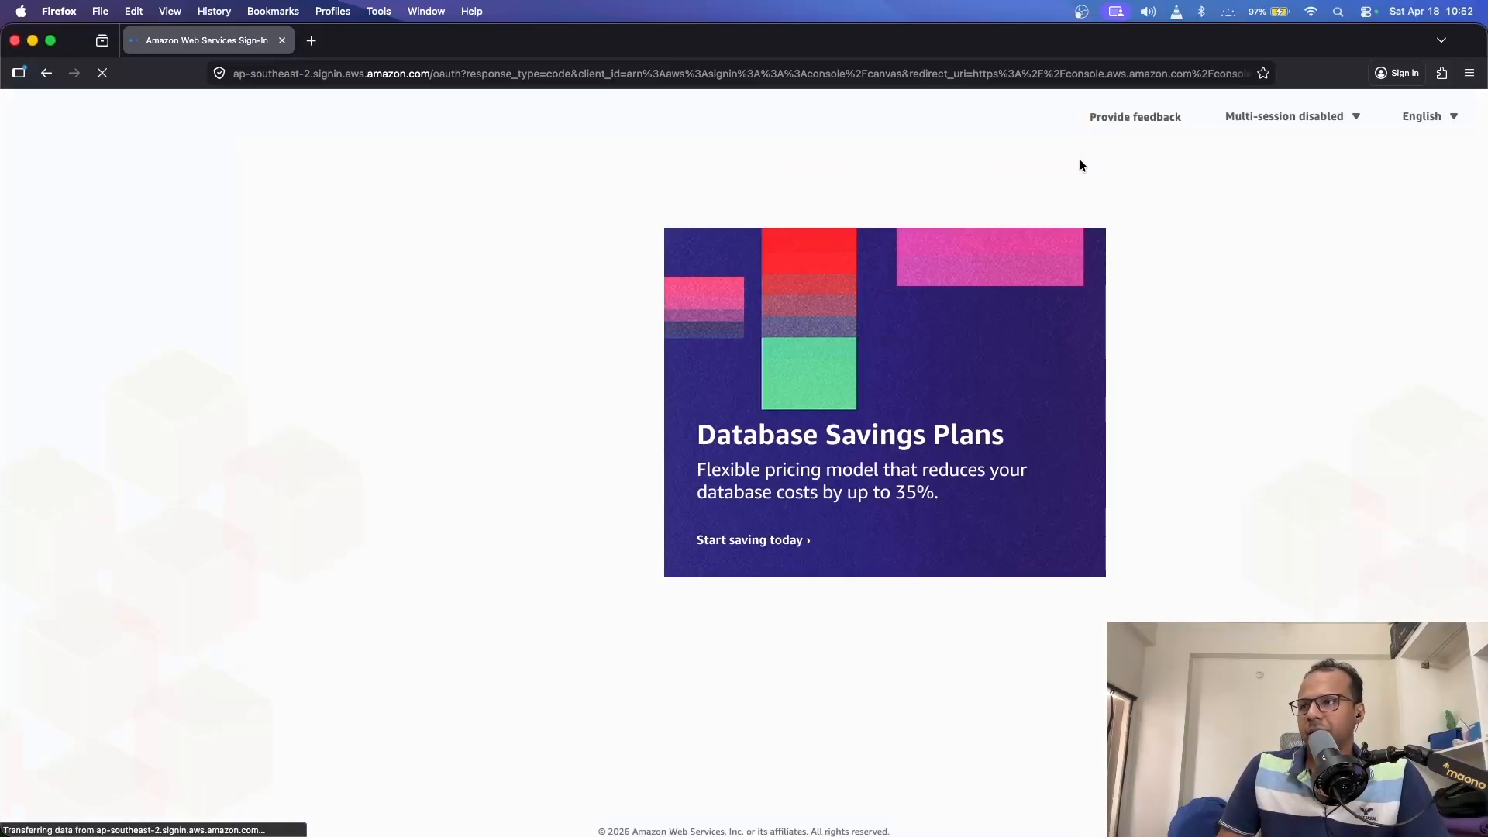
pyautogui.moveTo(502, 326); pyautogui.dragTo(359, 324)
pyautogui.click(362, 341)
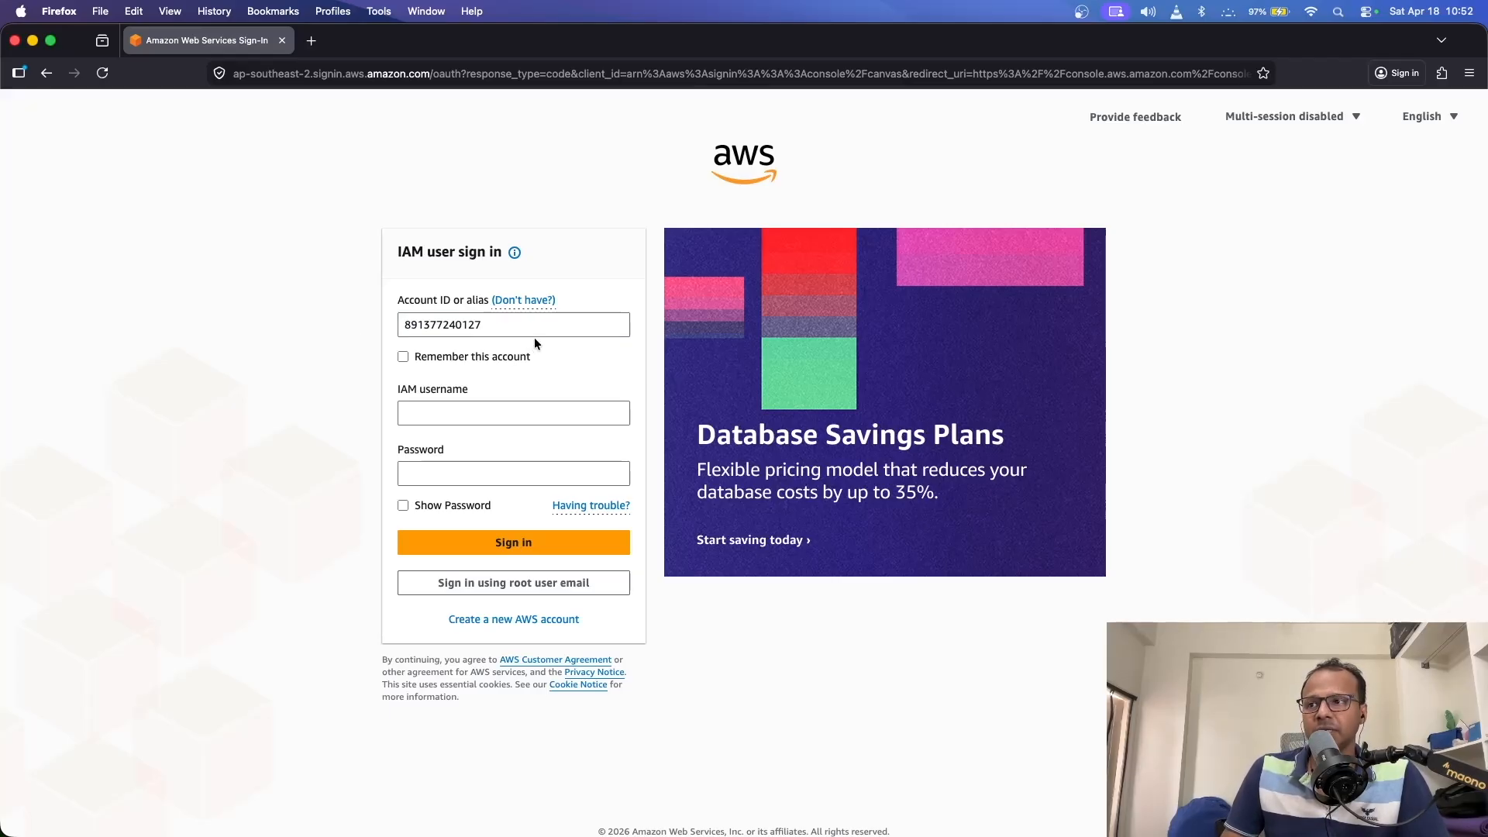
# - Correct a digit of the account ID on the IAM sign-in form
pyautogui.click(485, 324)
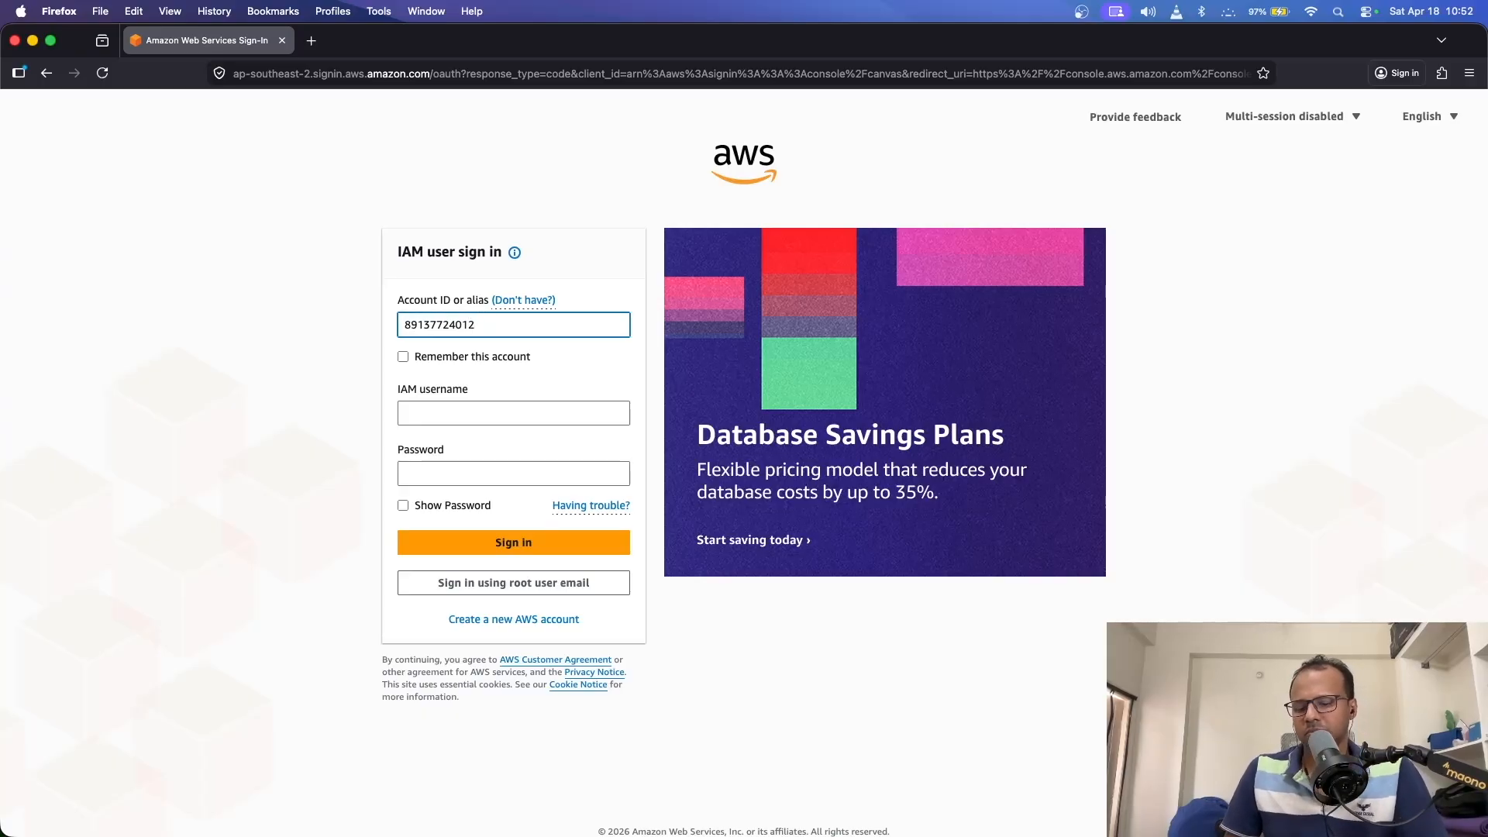
pyautogui.write('8')
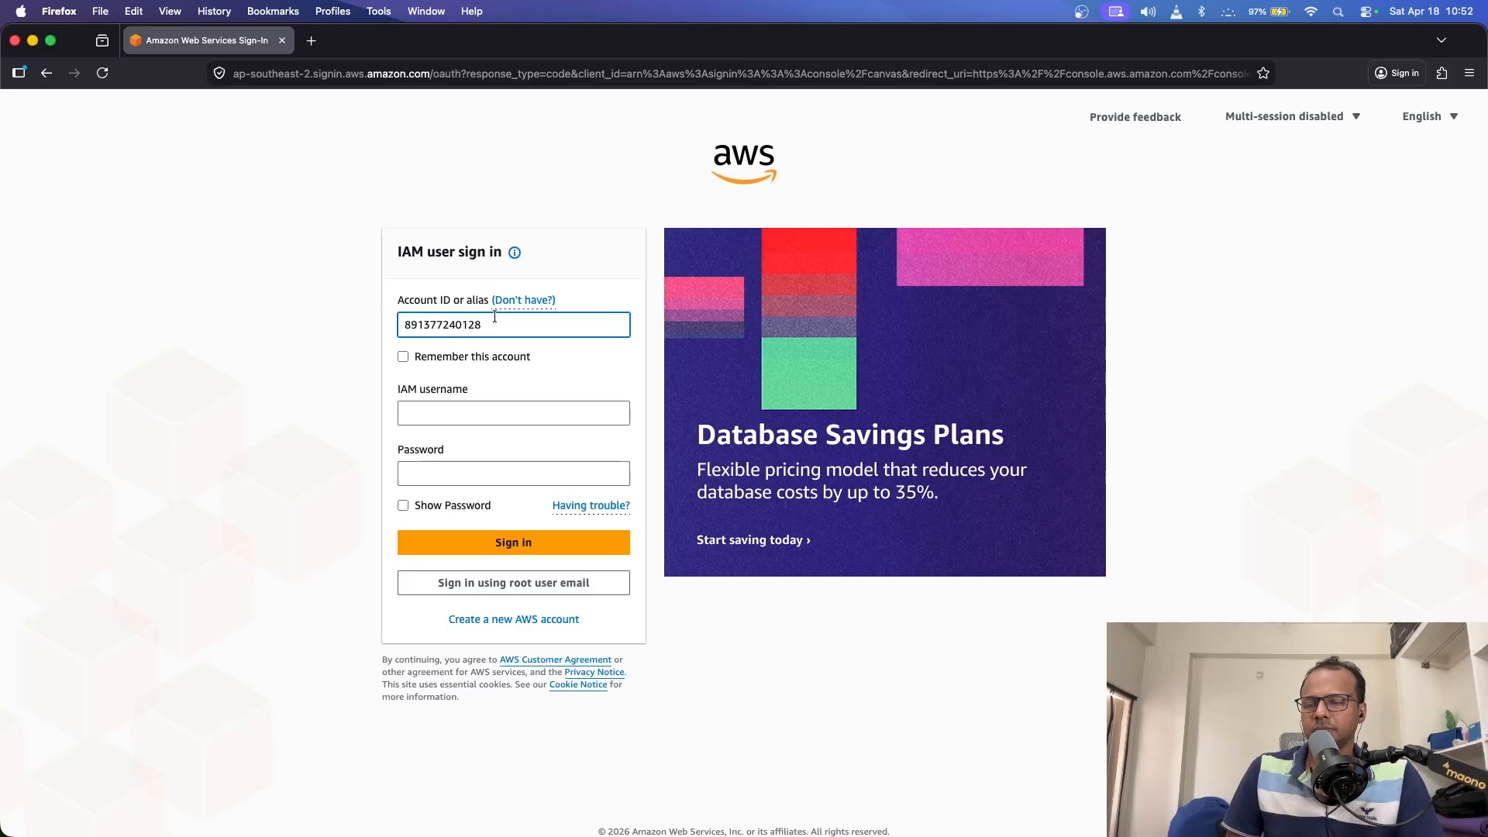
pyautogui.press('BackSpace')
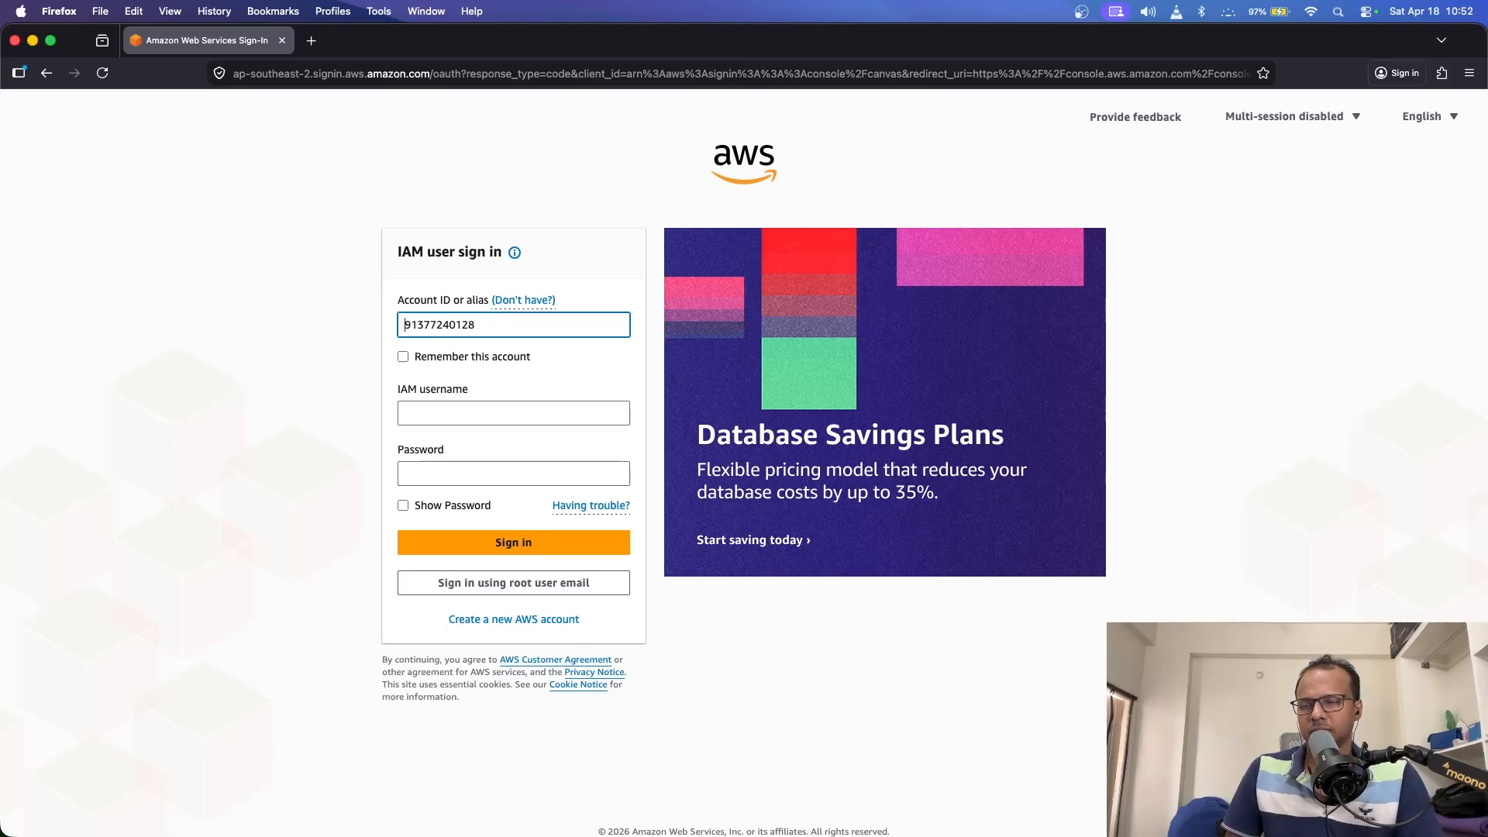
pyautogui.write('5')
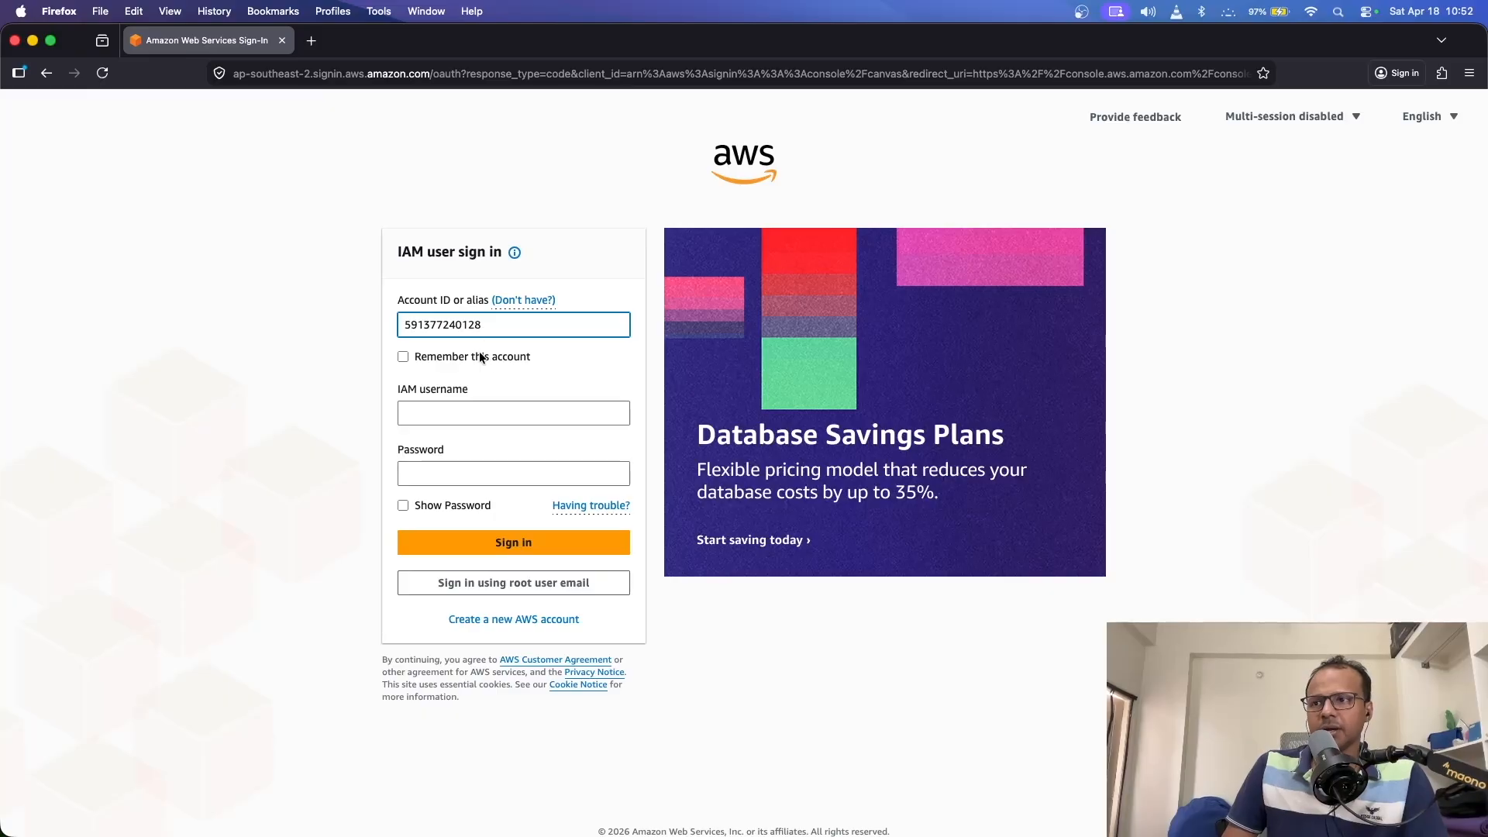
pyautogui.click(453, 415)
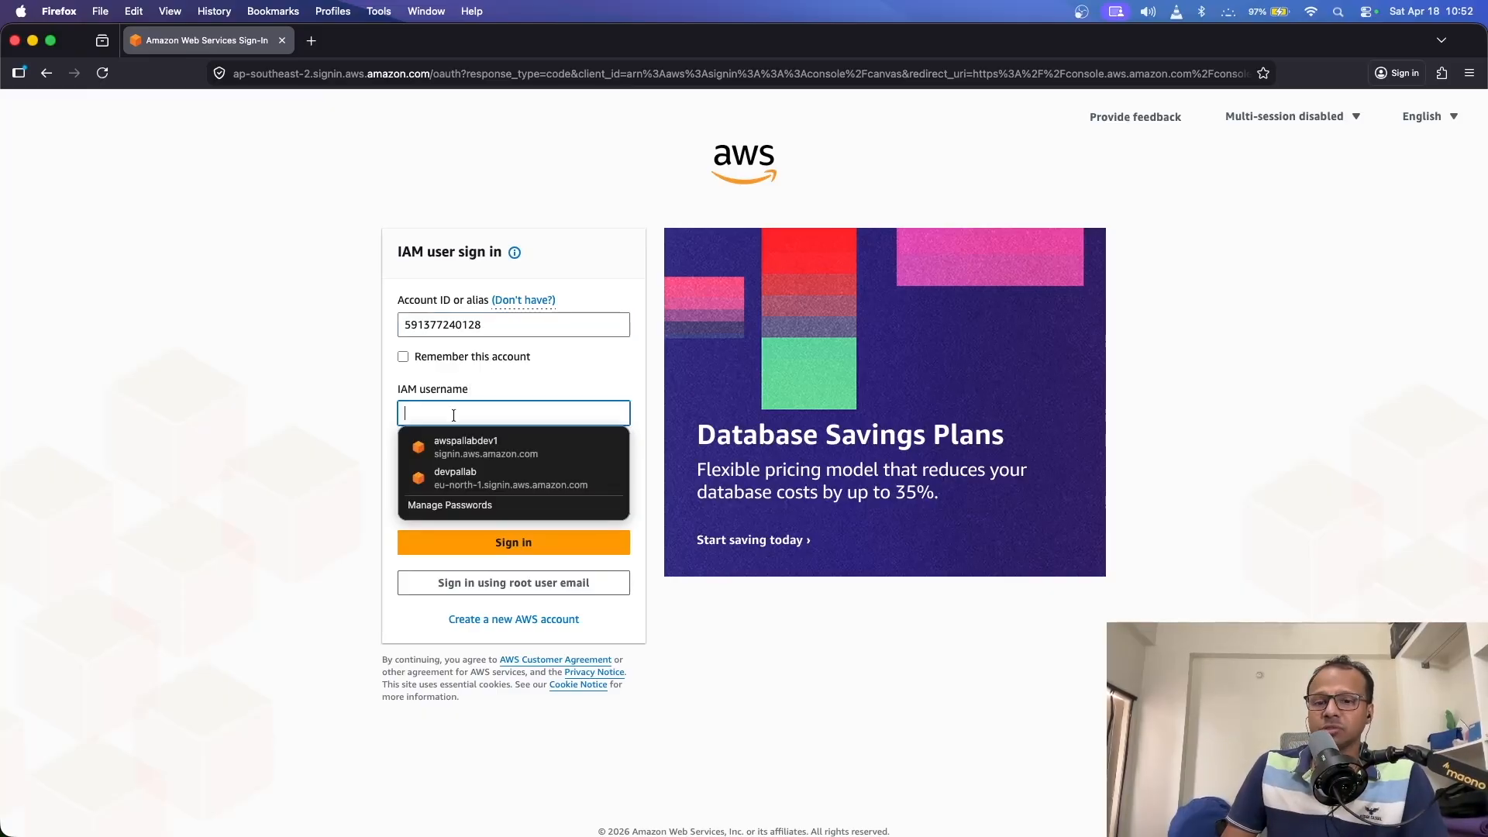
# - Copy devUser1 from the credentials file and return to the IAM username field
pyautogui.press('super+Tab')
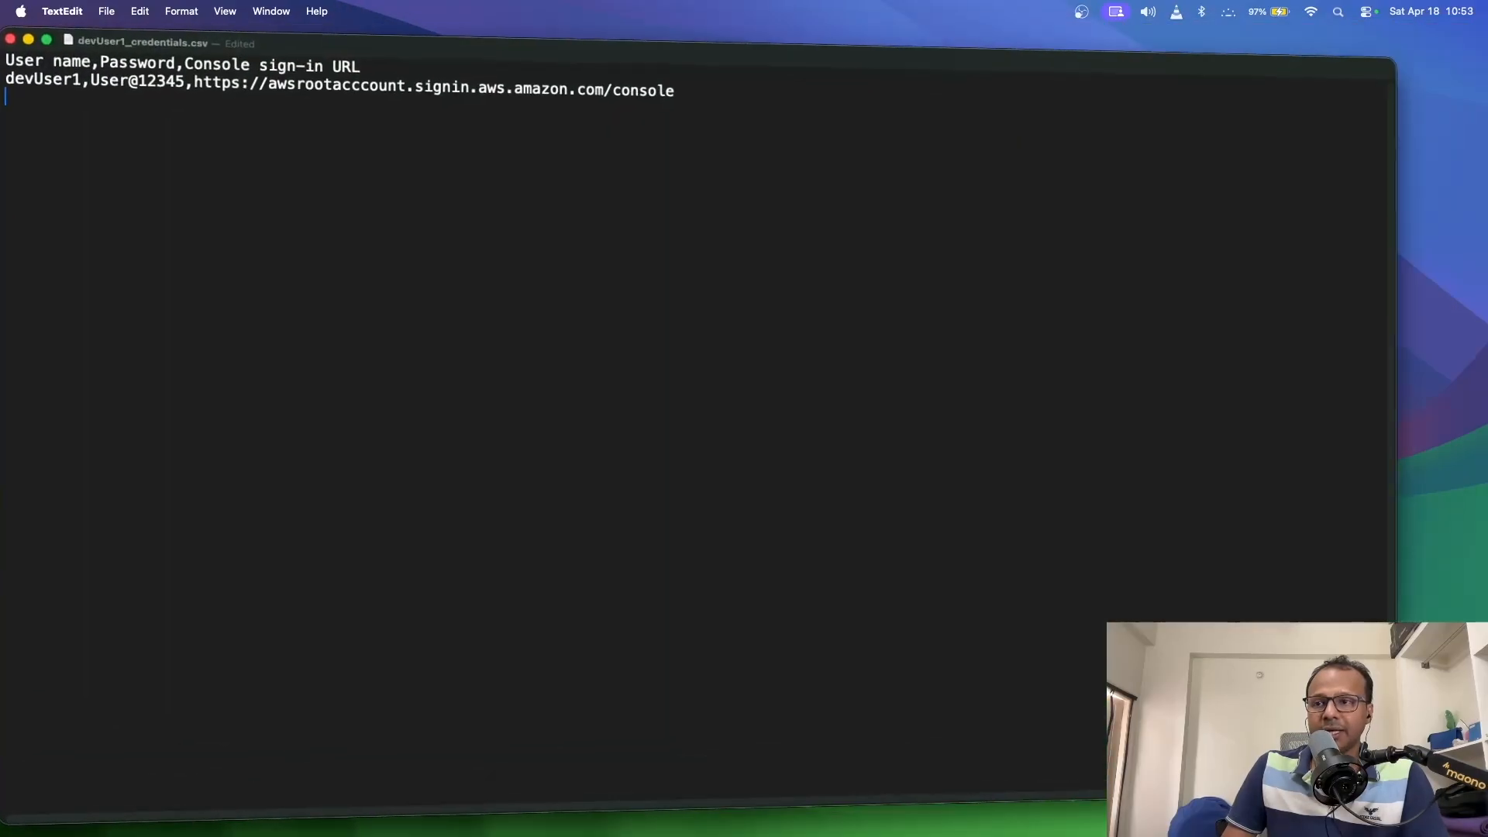
pyautogui.doubleClick(45, 80)
pyautogui.press('super+c')
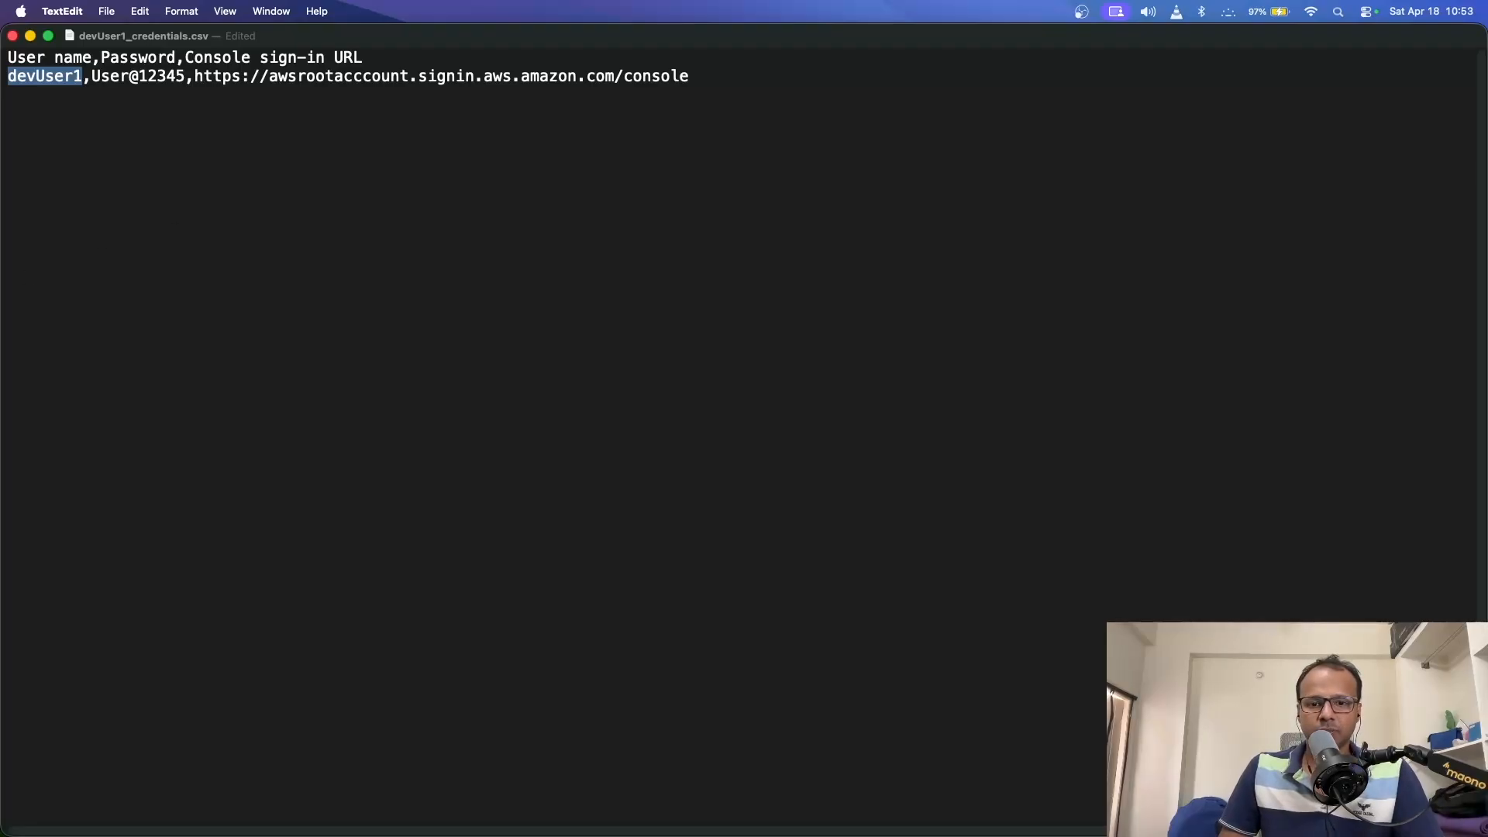
pyautogui.press('super+Tab')
pyautogui.click(340, 374)
pyautogui.click(447, 411)
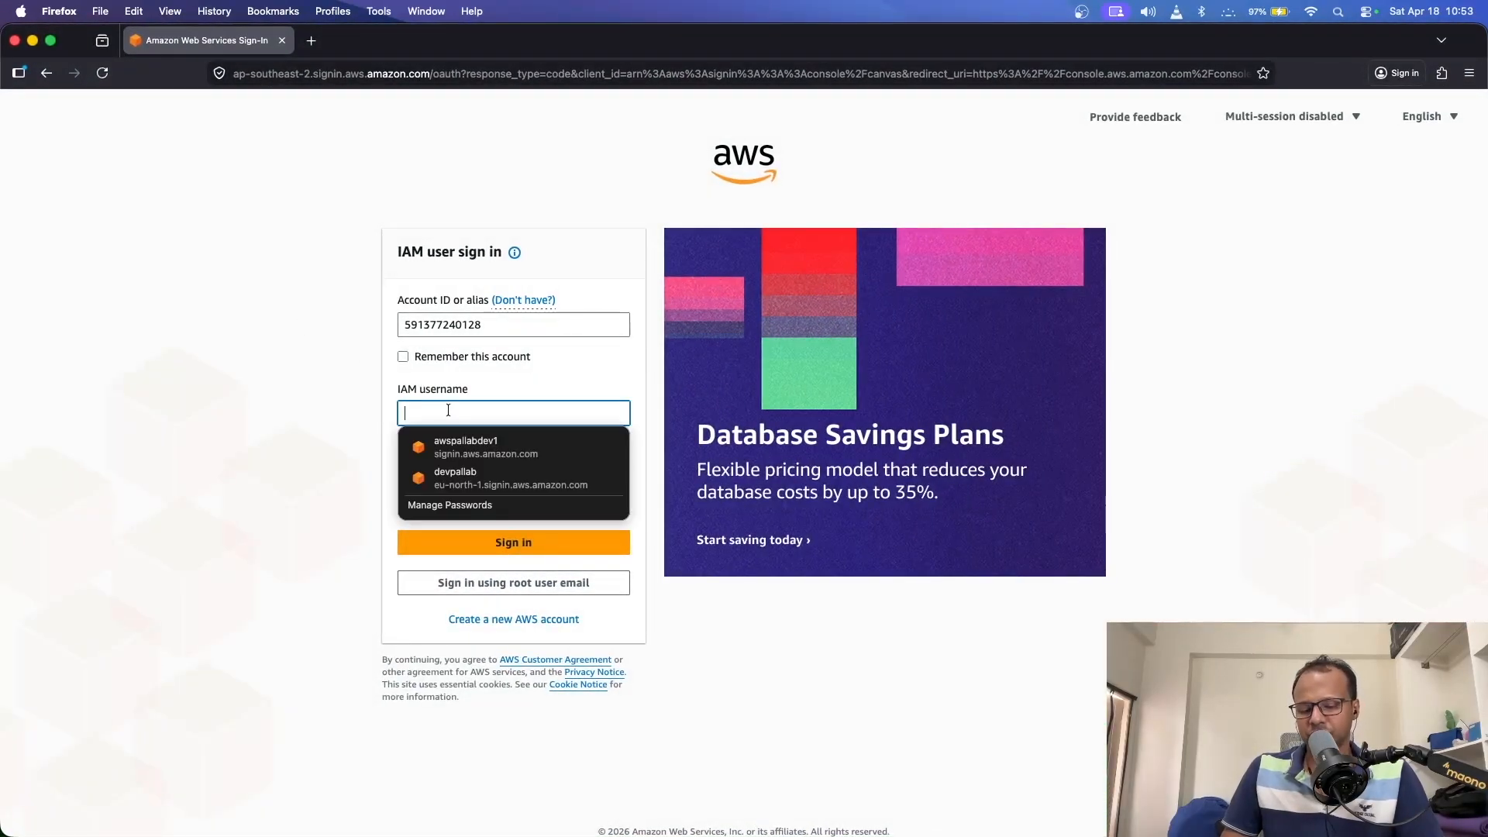
# - Fill the sign-in form with username devUser1 and the password copied from the credentials file
pyautogui.press('super+v')
pyautogui.press('Tab')
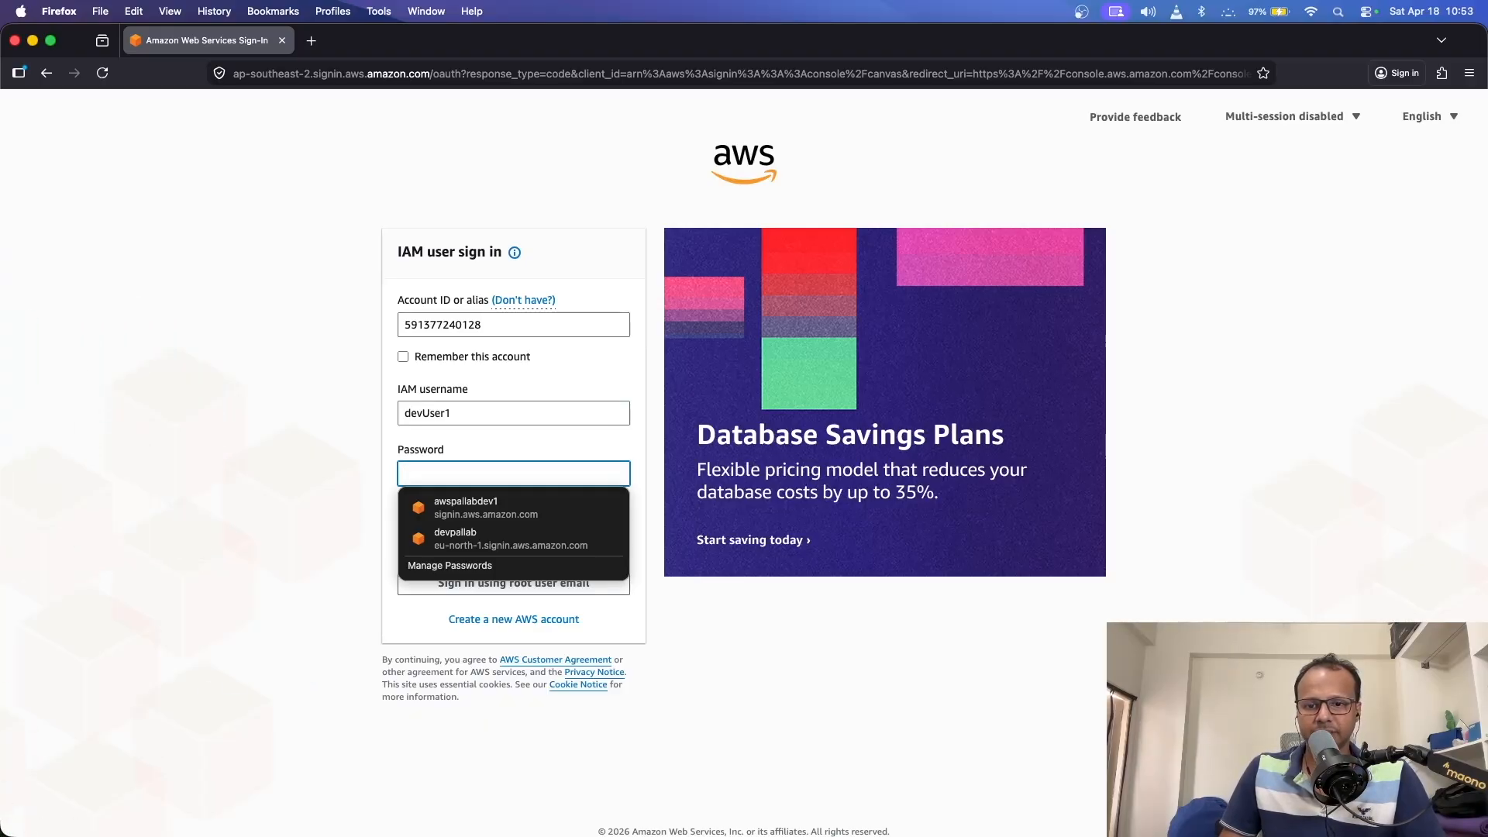
pyautogui.press('super+Tab')
pyautogui.moveTo(94, 77); pyautogui.dragTo(186, 77)
pyautogui.press('super+c')
pyautogui.press('super+Tab')
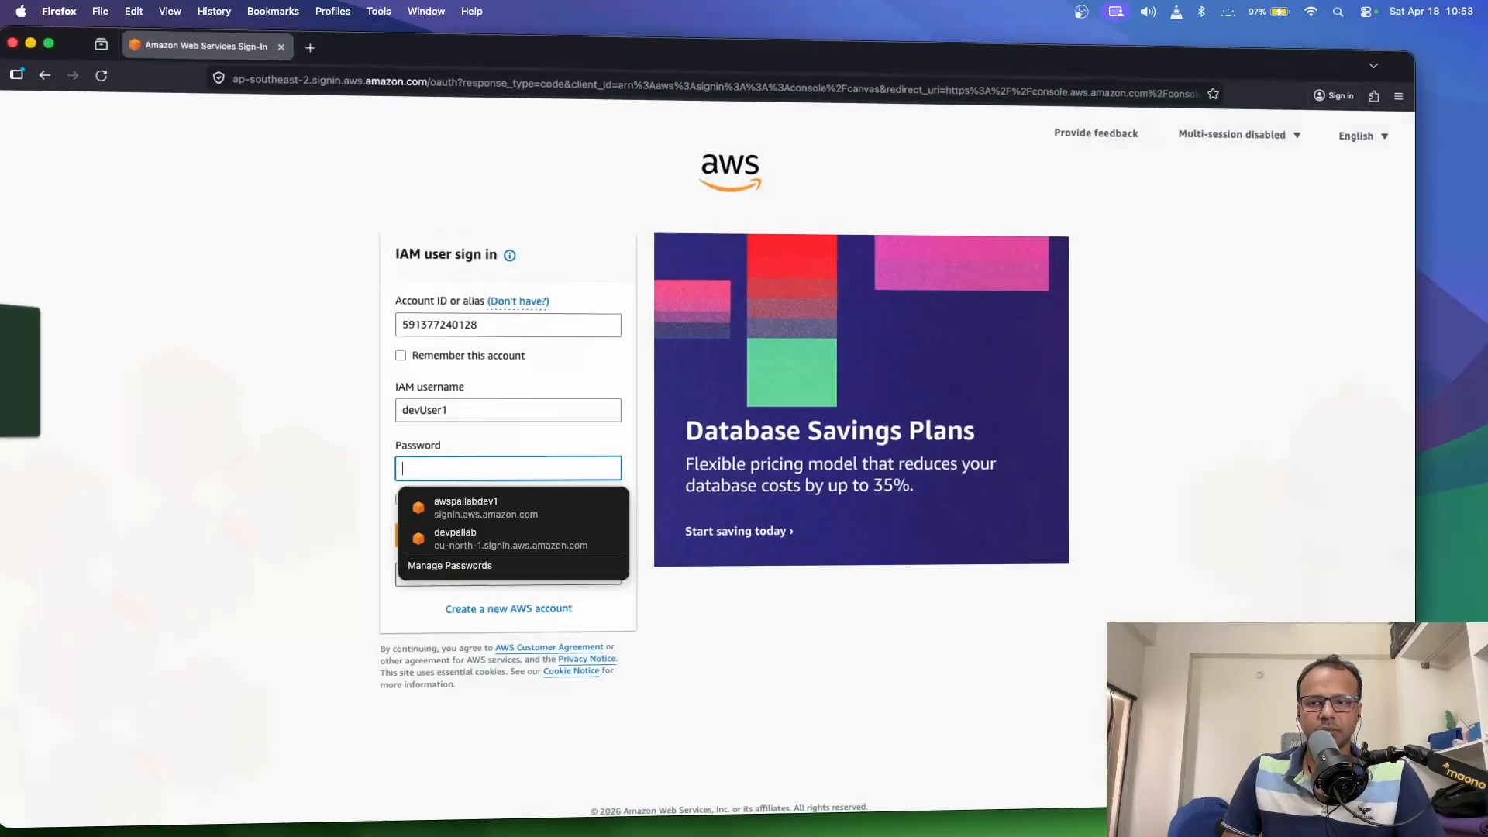
pyautogui.press('super+v')
pyautogui.click(366, 509)
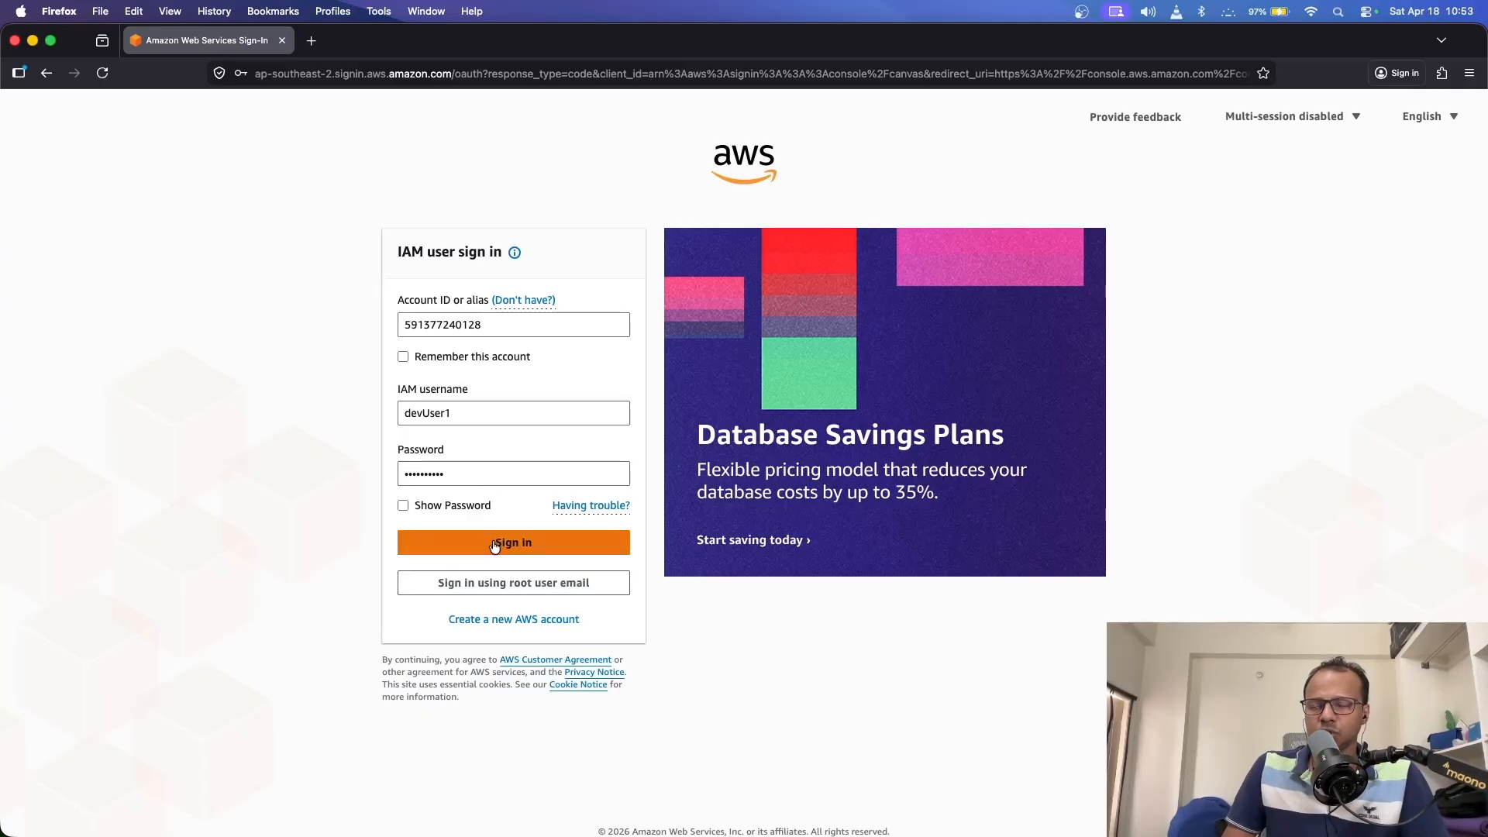
# - Submit the sign-in, change the account ID's first digit to 8, and sign in again
pyautogui.click(491, 323)
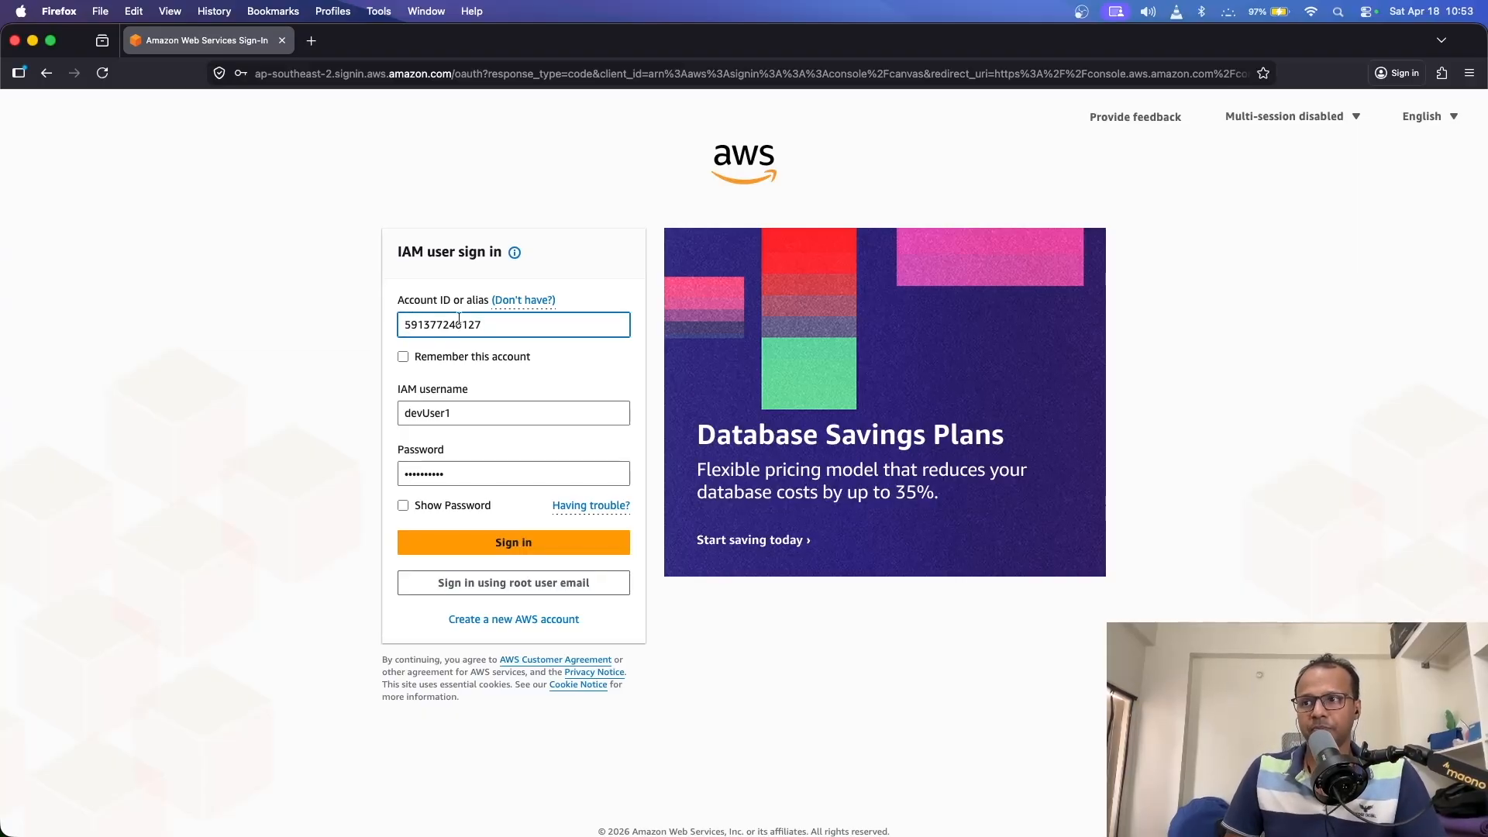
pyautogui.press('BackSpace')
pyautogui.write('8')
pyautogui.click(323, 377)
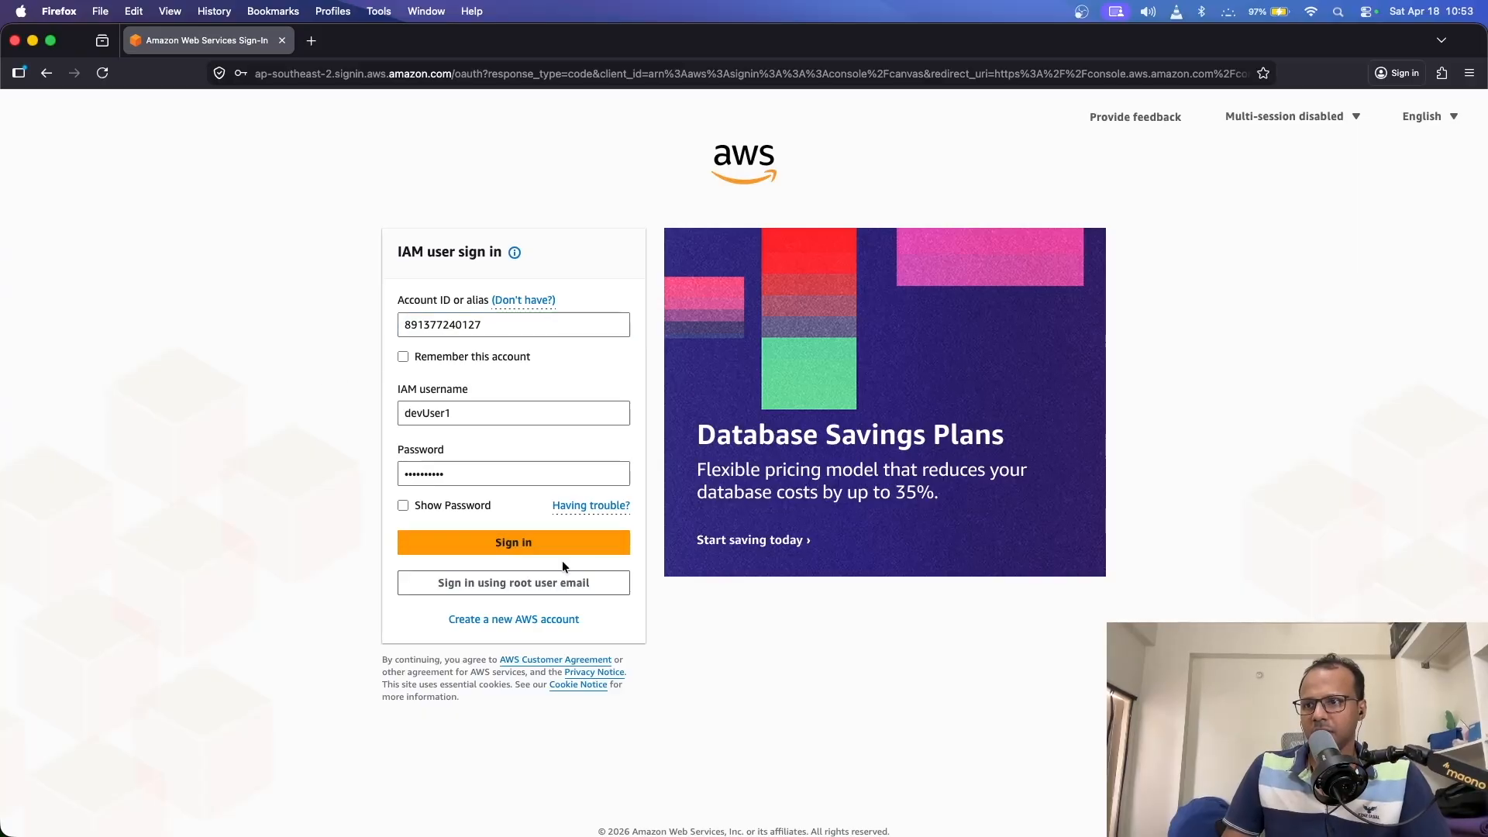
pyautogui.click(542, 546)
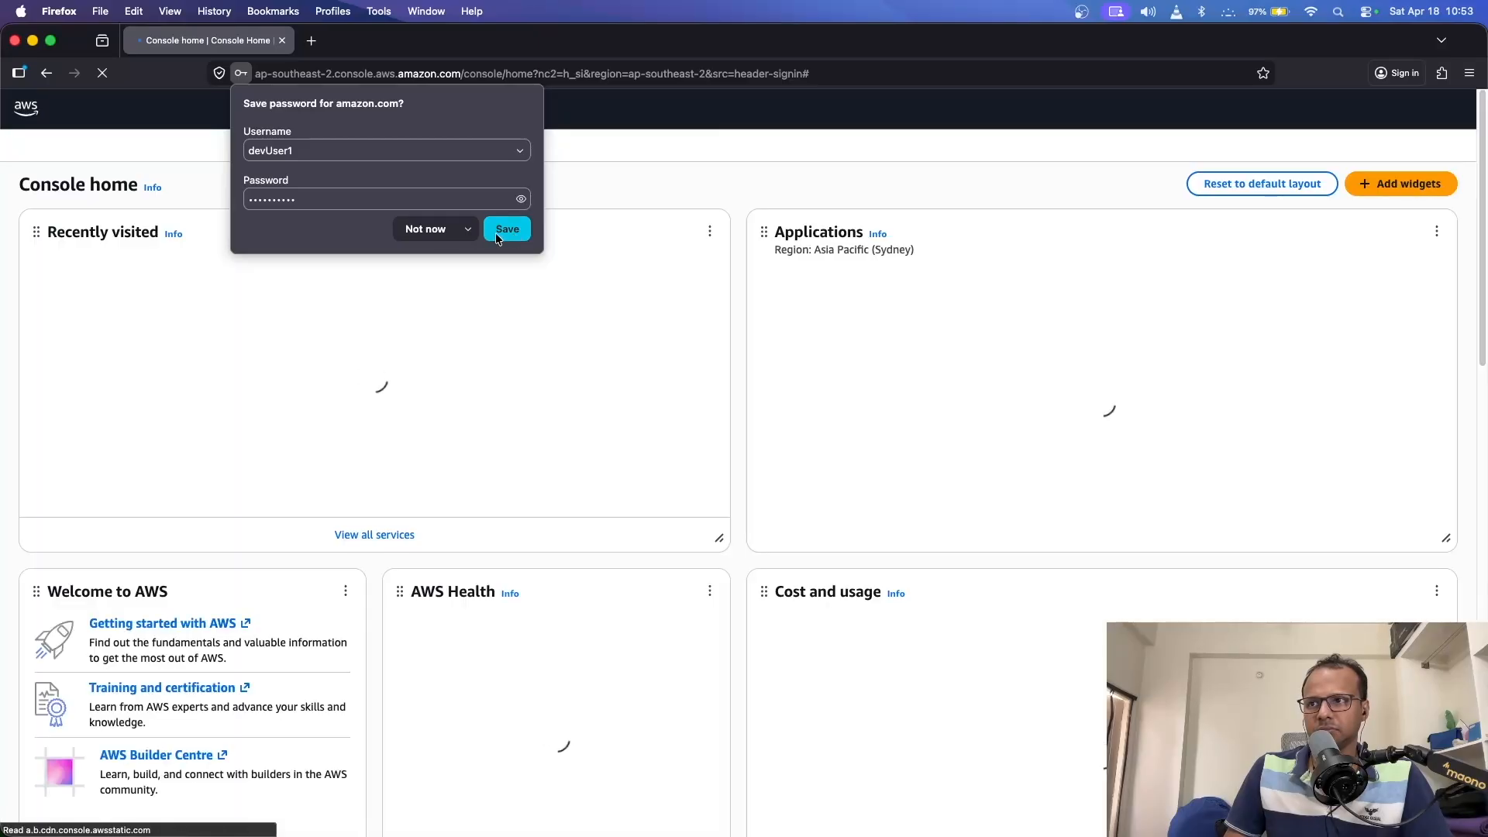
# - Save the password in Firefox's prompt and open the Console home left navigation menu
pyautogui.click(424, 231)
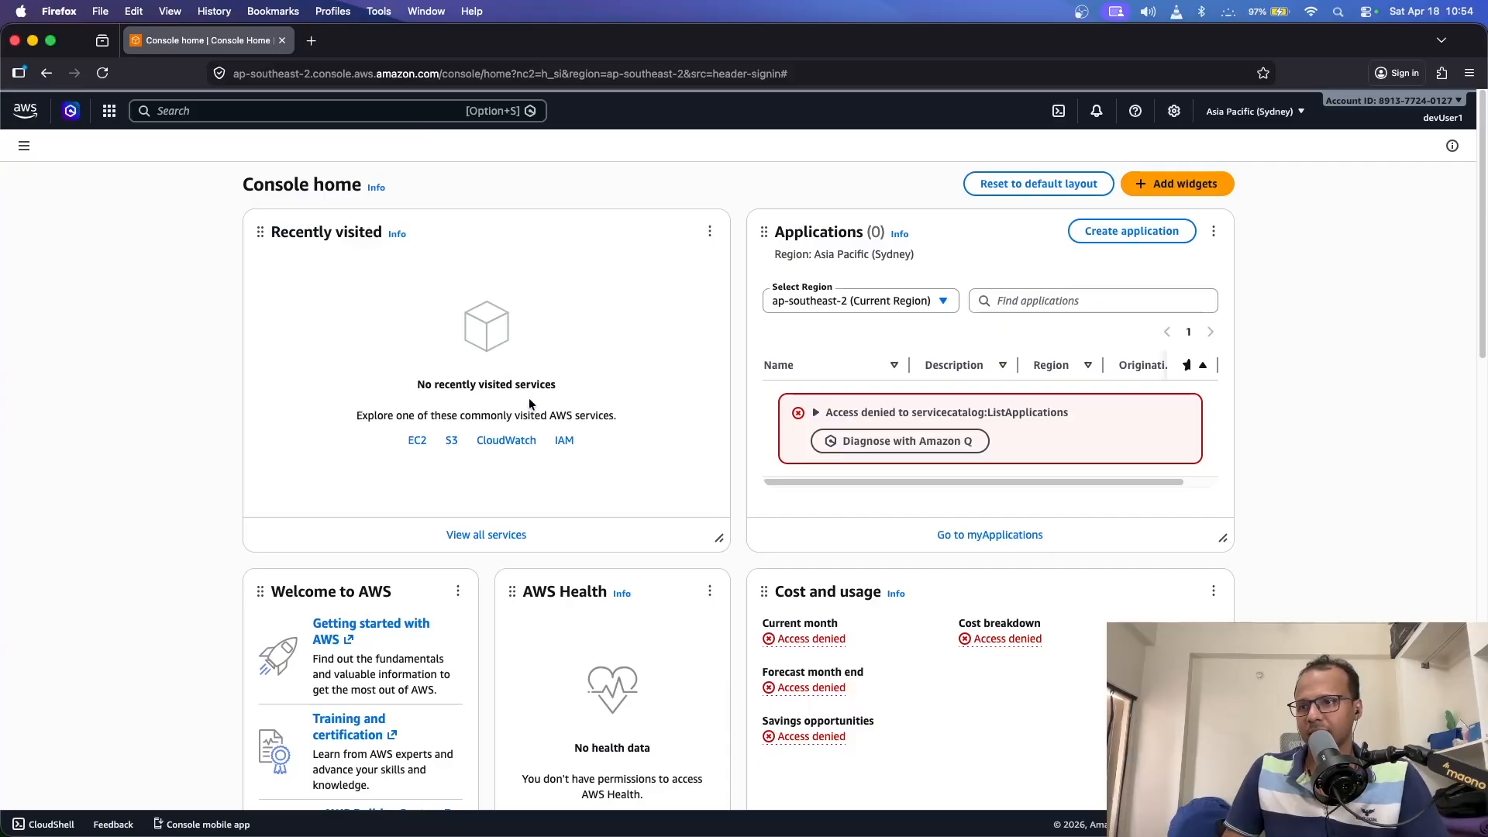
pyautogui.moveTo(556, 384); pyautogui.dragTo(546, 384)
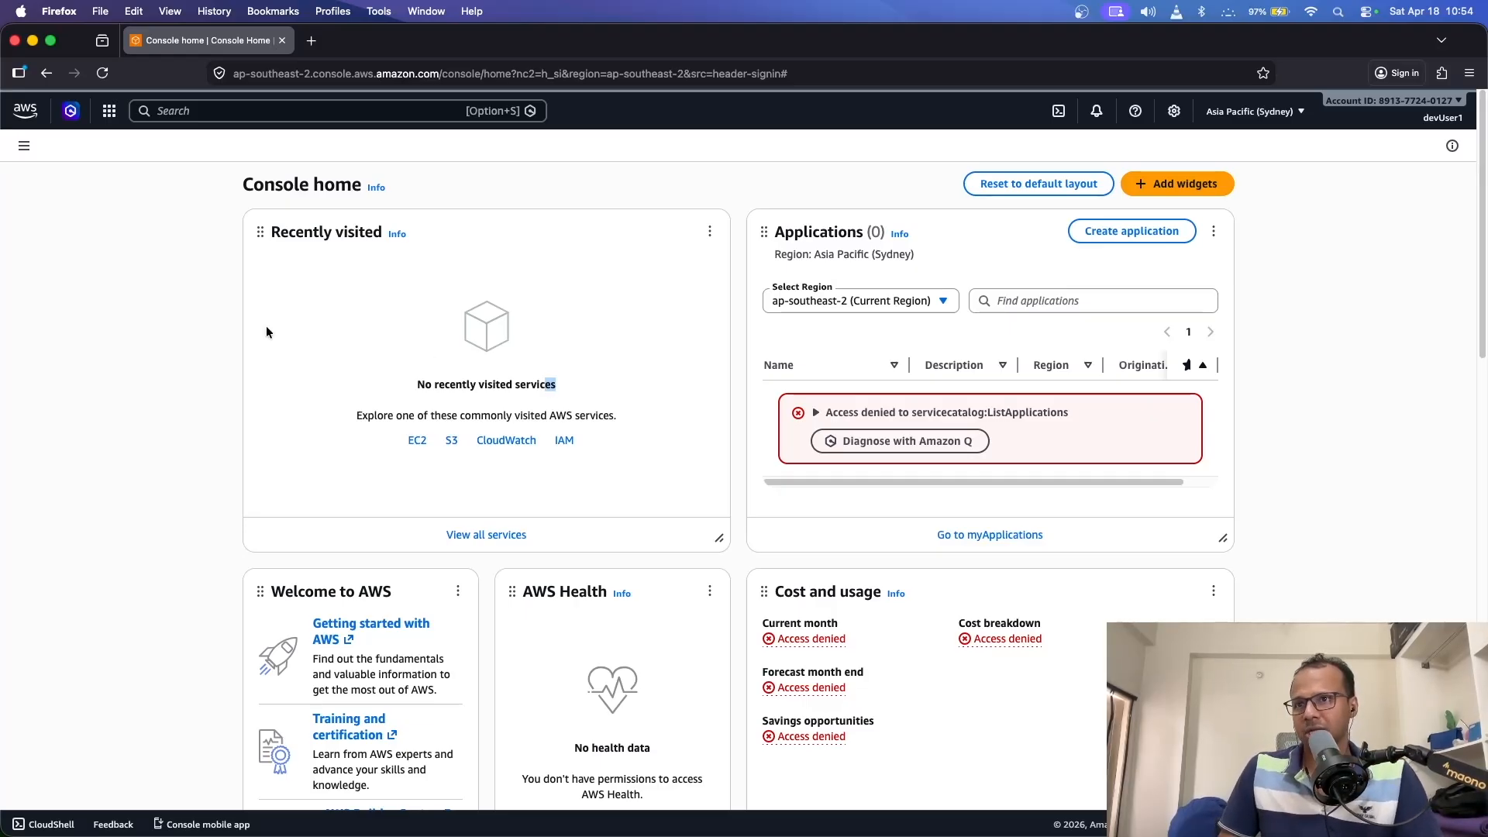
pyautogui.click(24, 146)
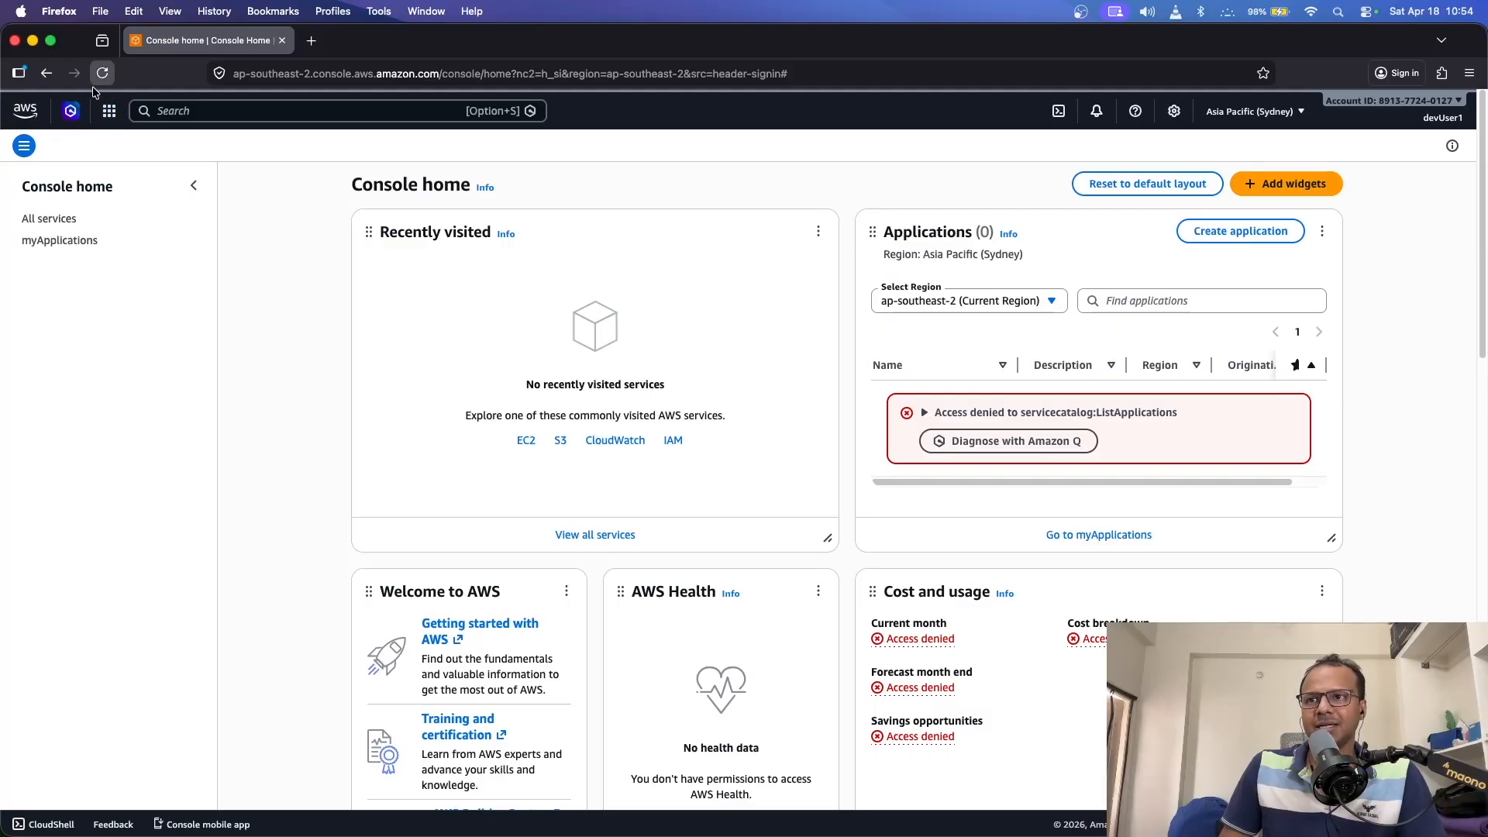
# - Search the services for 's3', open Amazon S3, and start a new bucket
pyautogui.click(163, 110)
pyautogui.write('a3')
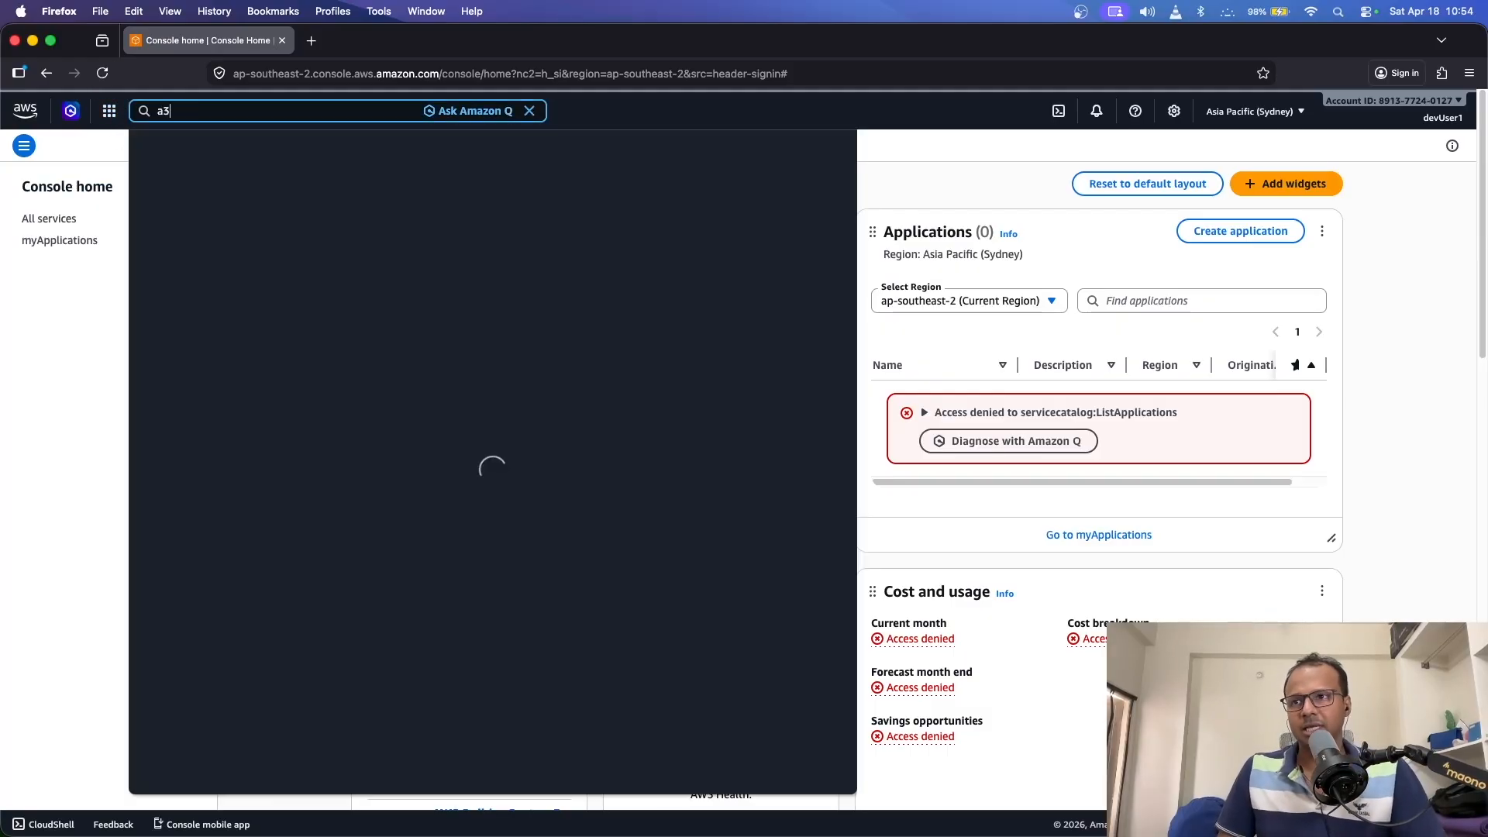
pyautogui.press('BackSpace')
pyautogui.press('BackSpace')
pyautogui.write('s')
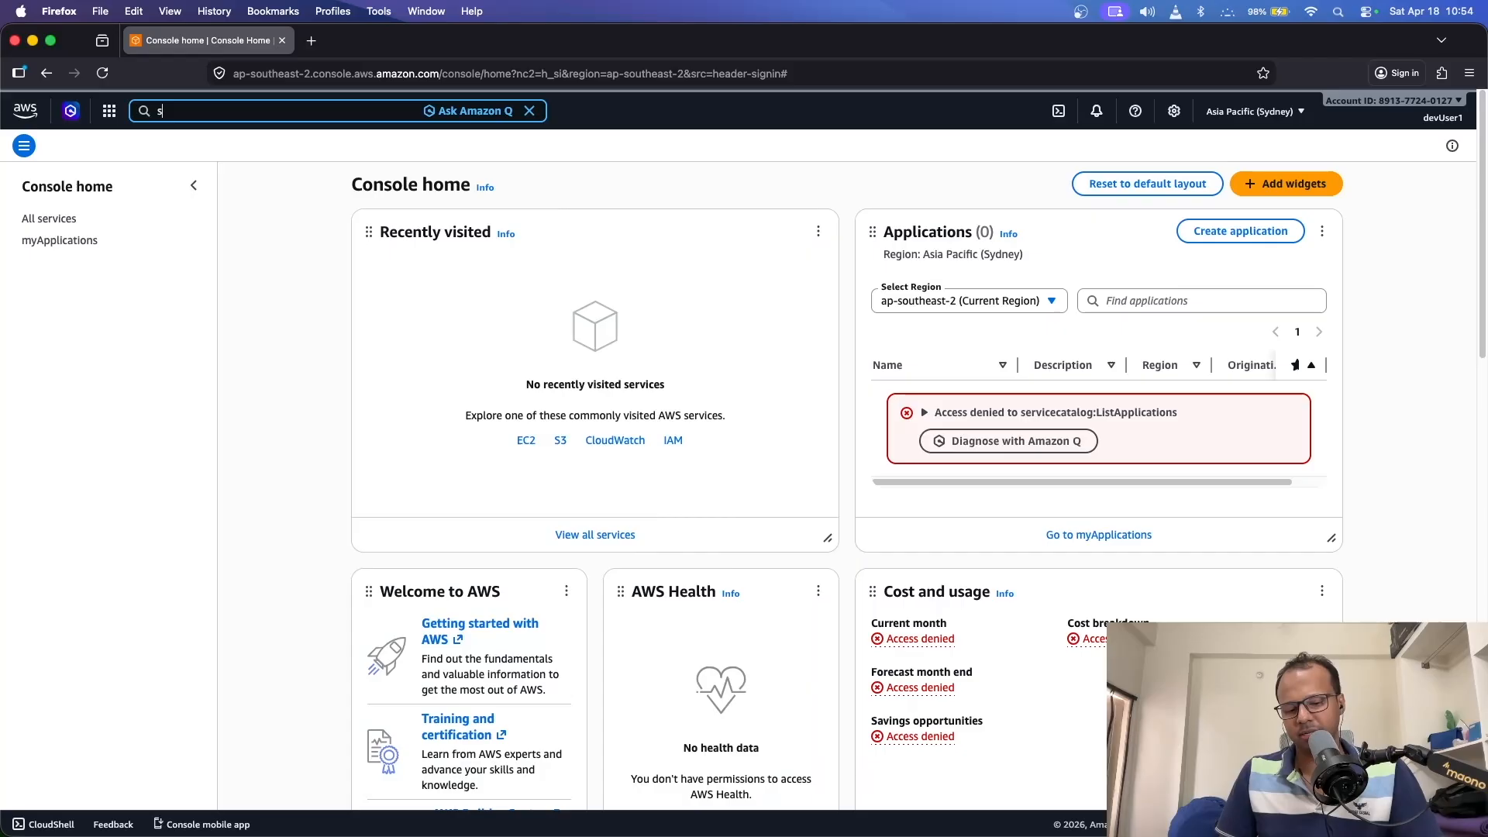
pyautogui.write('3')
pyautogui.click(375, 196)
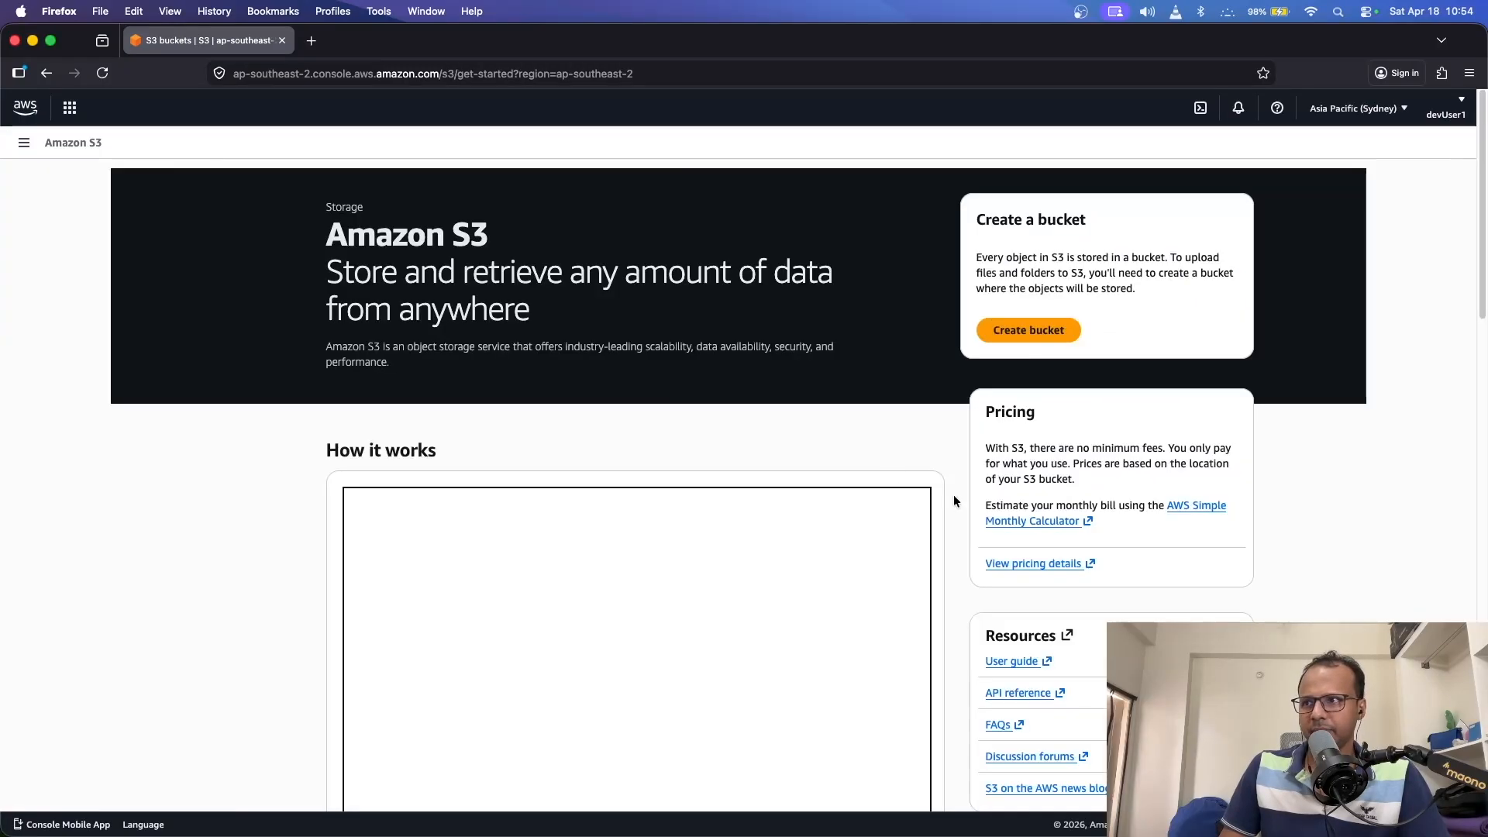
pyautogui.click(1033, 334)
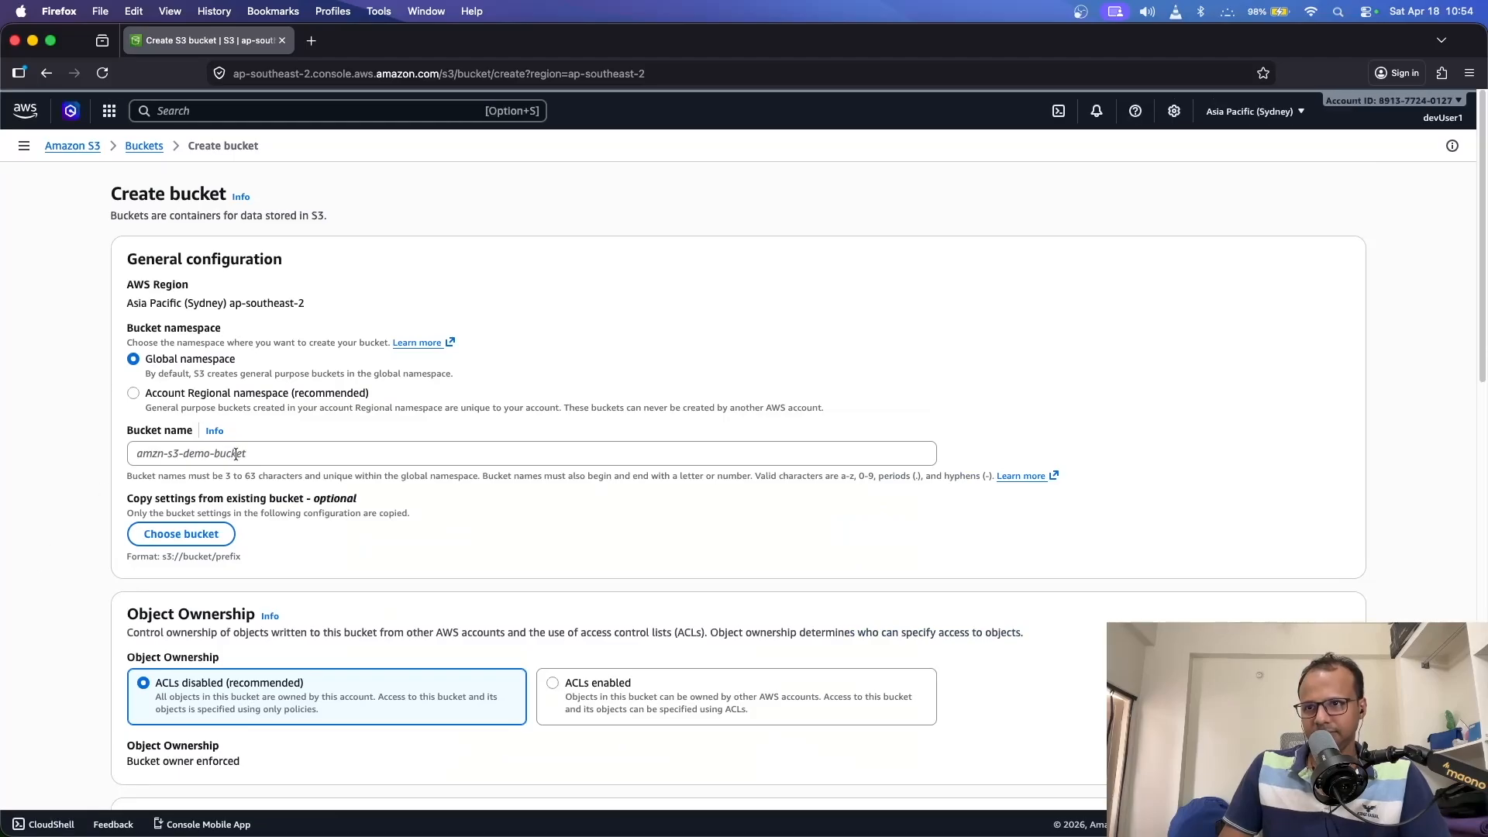
# - Try creating a bucket named devuserTempBucket
pyautogui.click(236, 455)
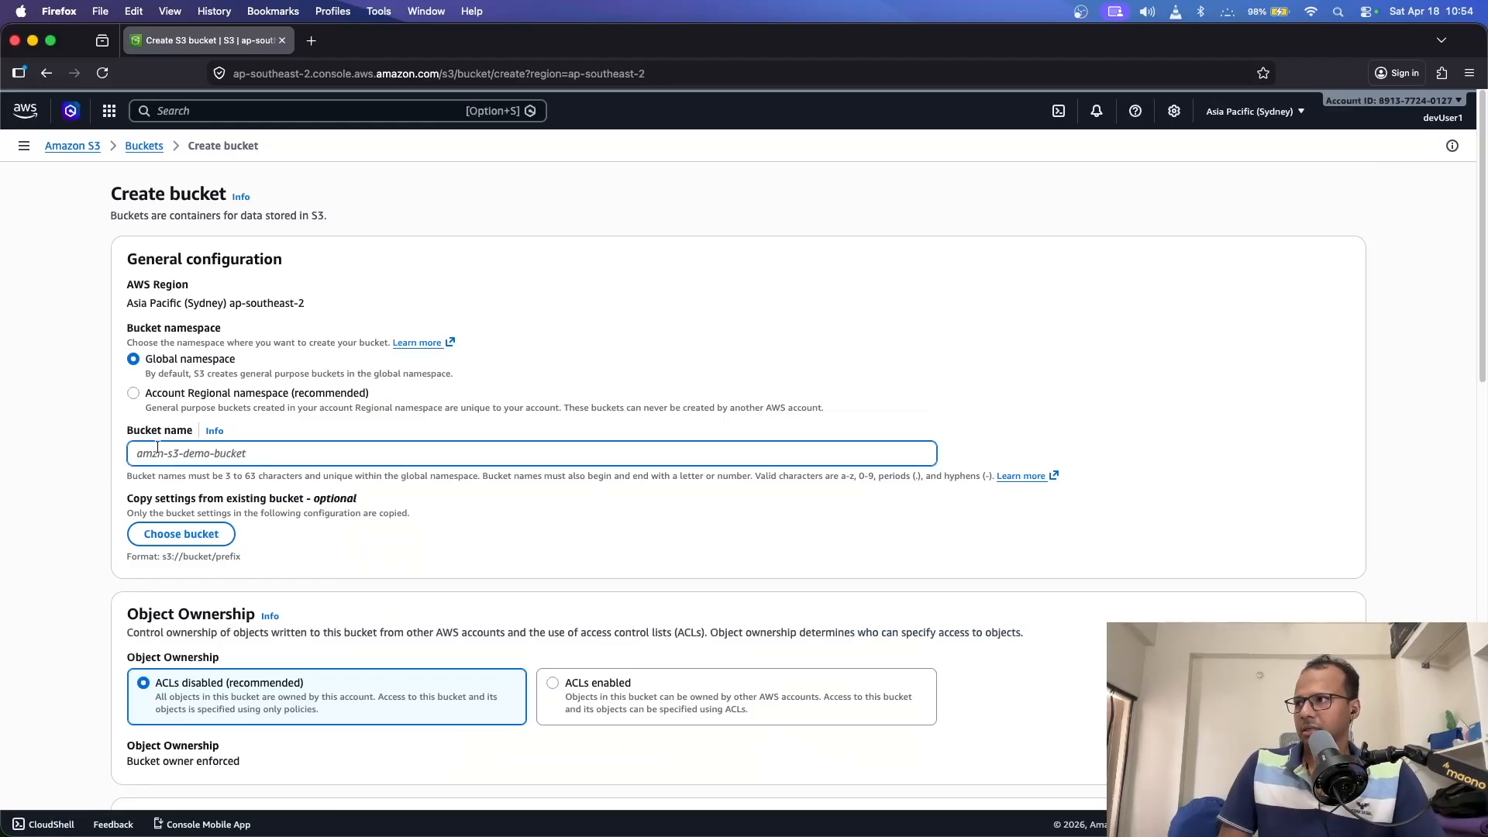
pyautogui.write('dev')
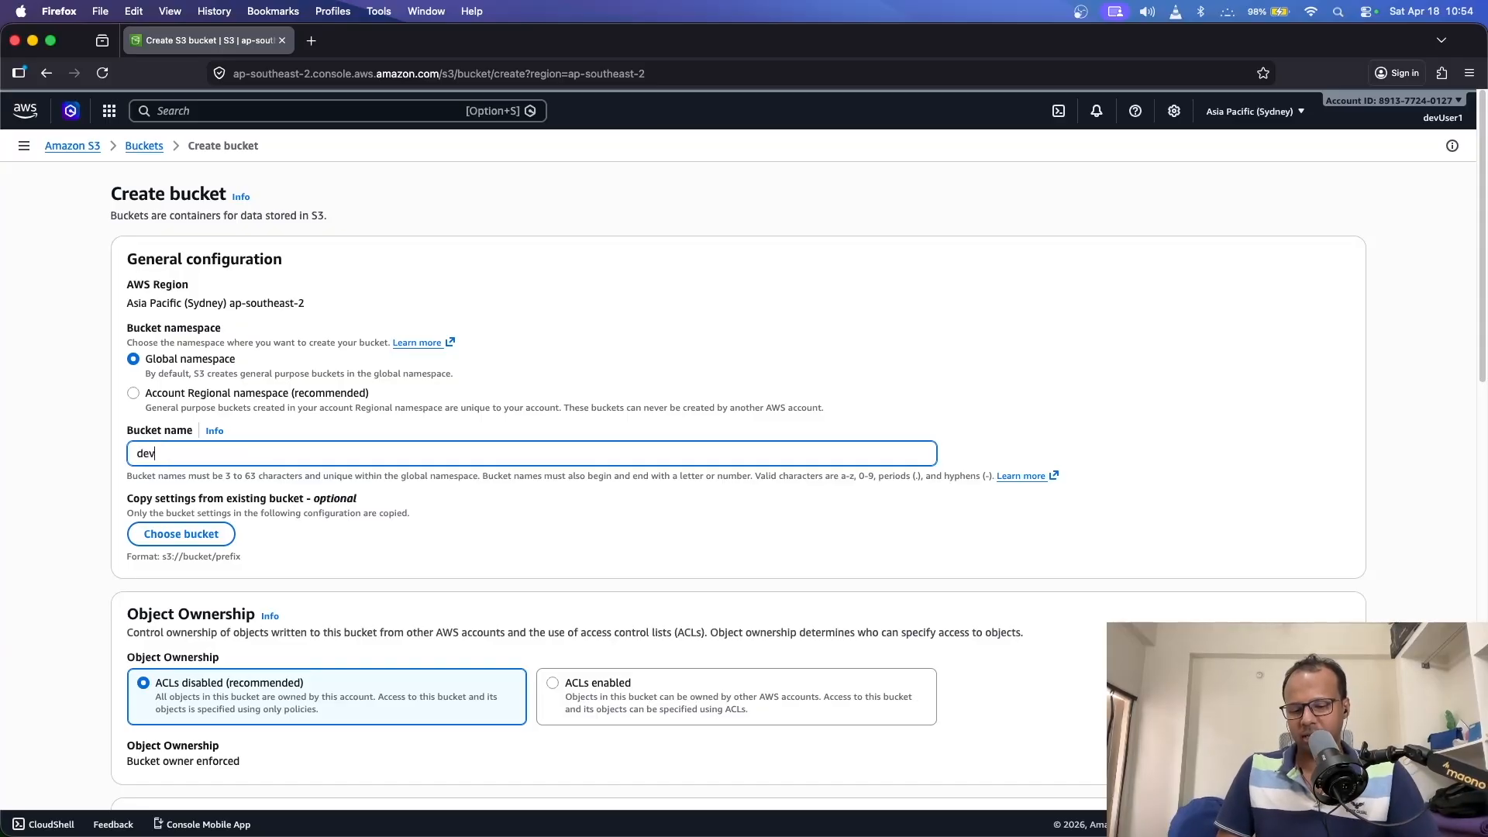
pyautogui.write('userTemp')
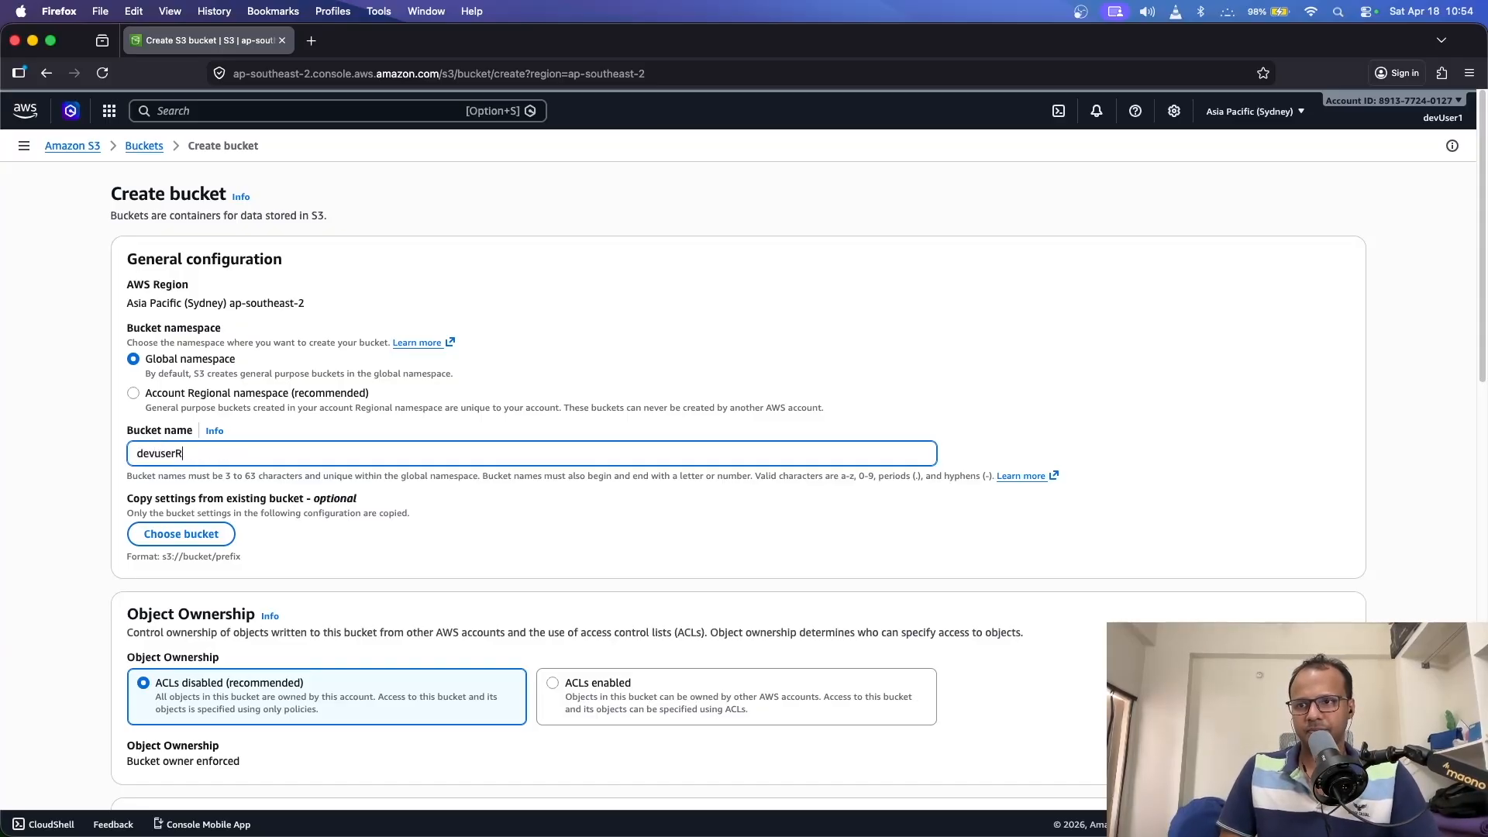
pyautogui.write('Bucket')
pyautogui.scroll(-15, 194, 467)
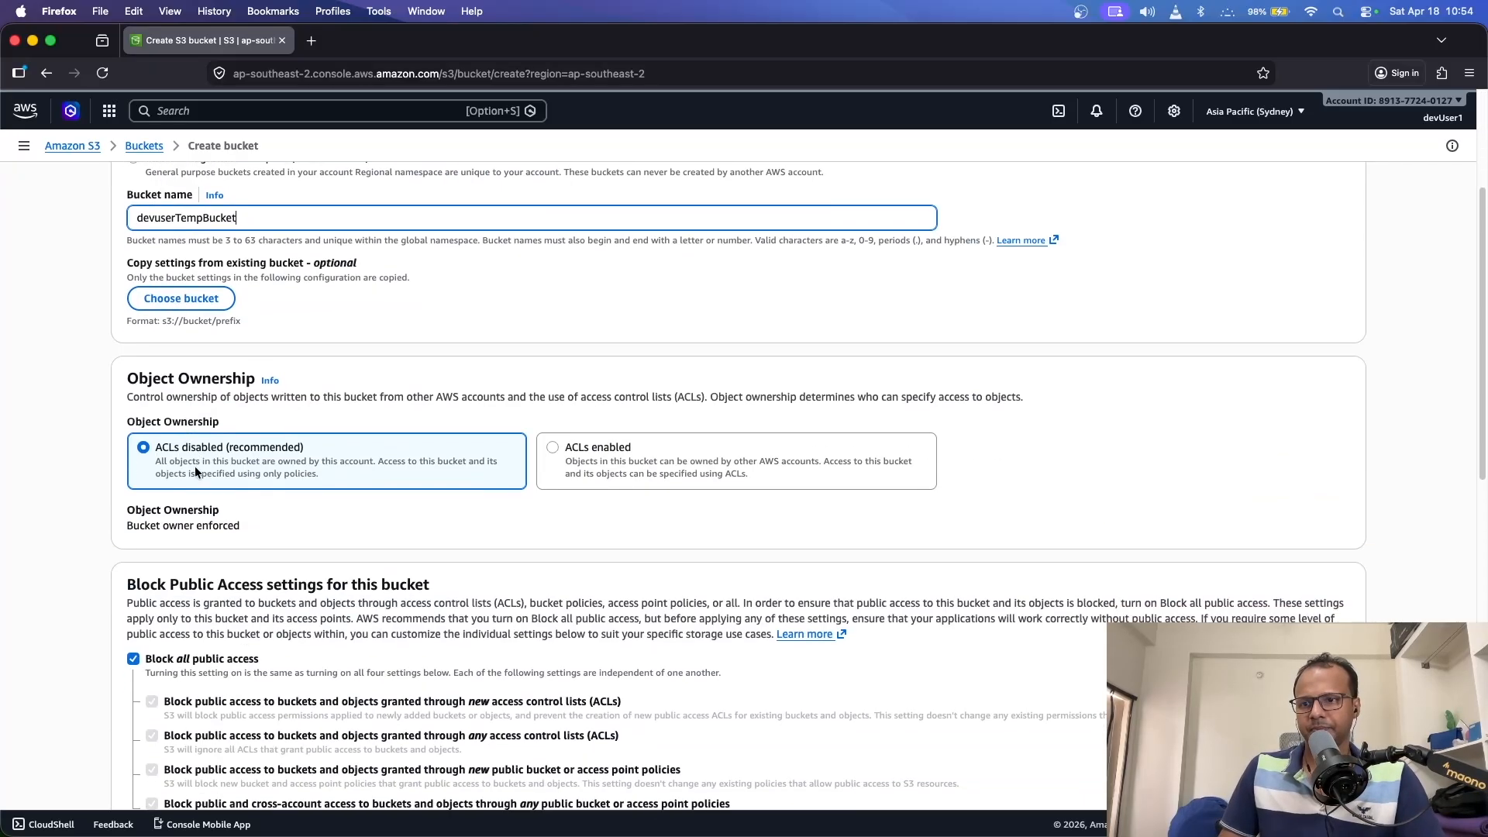
pyautogui.click(1313, 754)
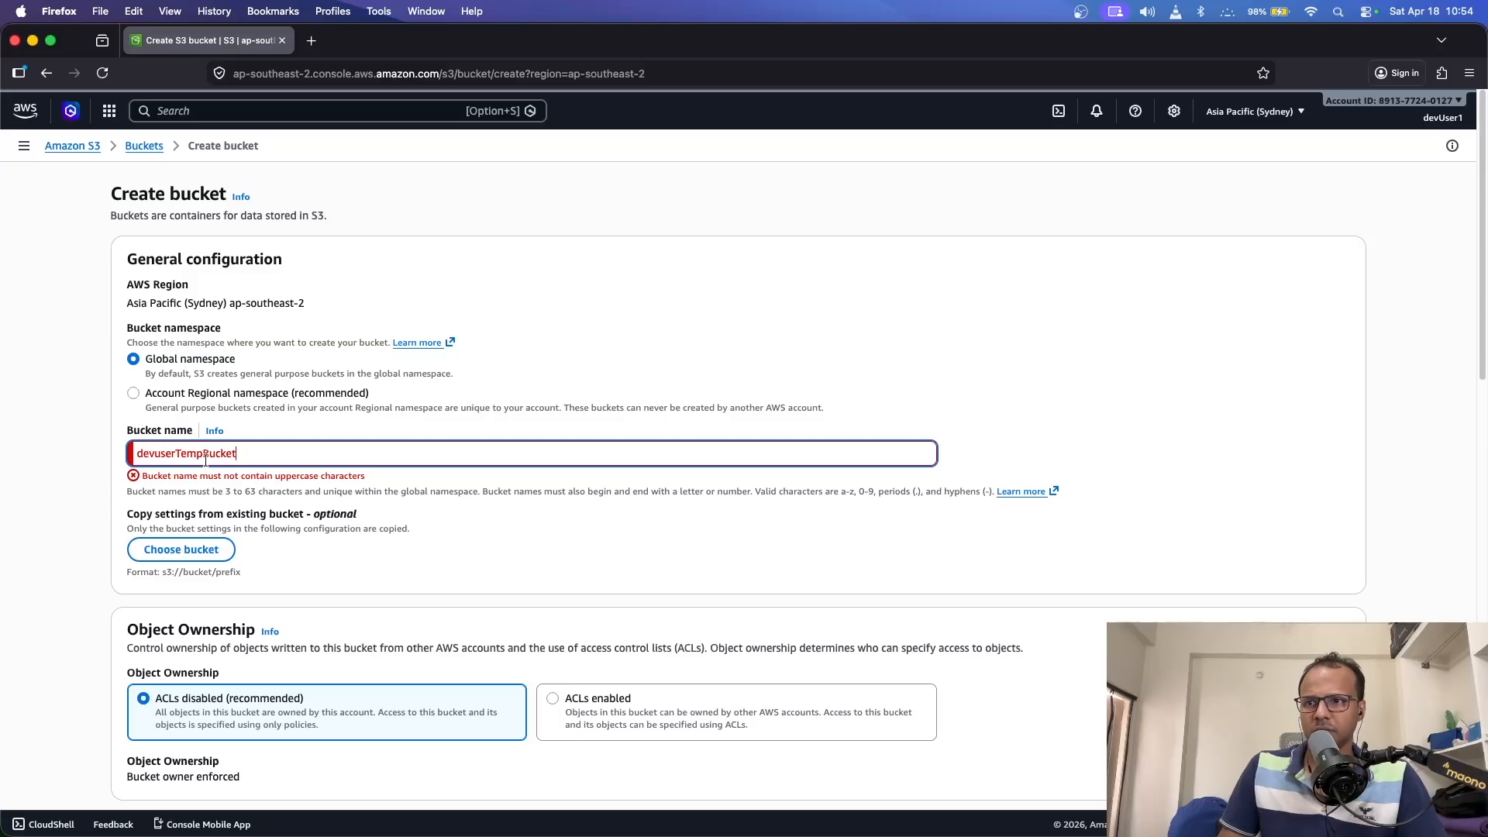
# - Change the rejected uppercase name to devuser-temp-user
pyautogui.moveTo(180, 454); pyautogui.dragTo(346, 452)
pyautogui.press('BackSpace')
pyautogui.press('BackSpace')
pyautogui.write('-temp-user')
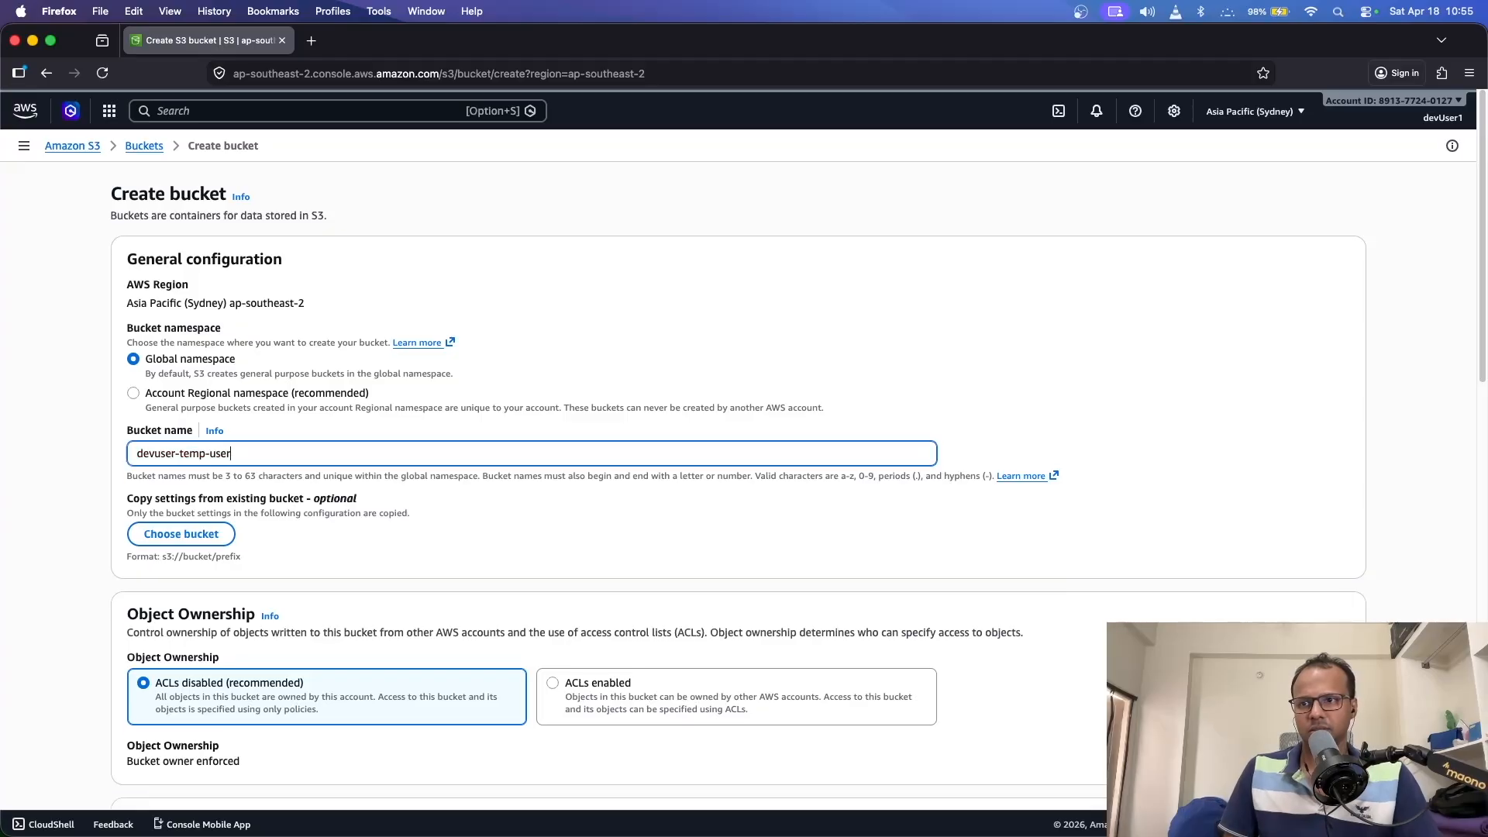
pyautogui.scroll(-15, 434, 417)
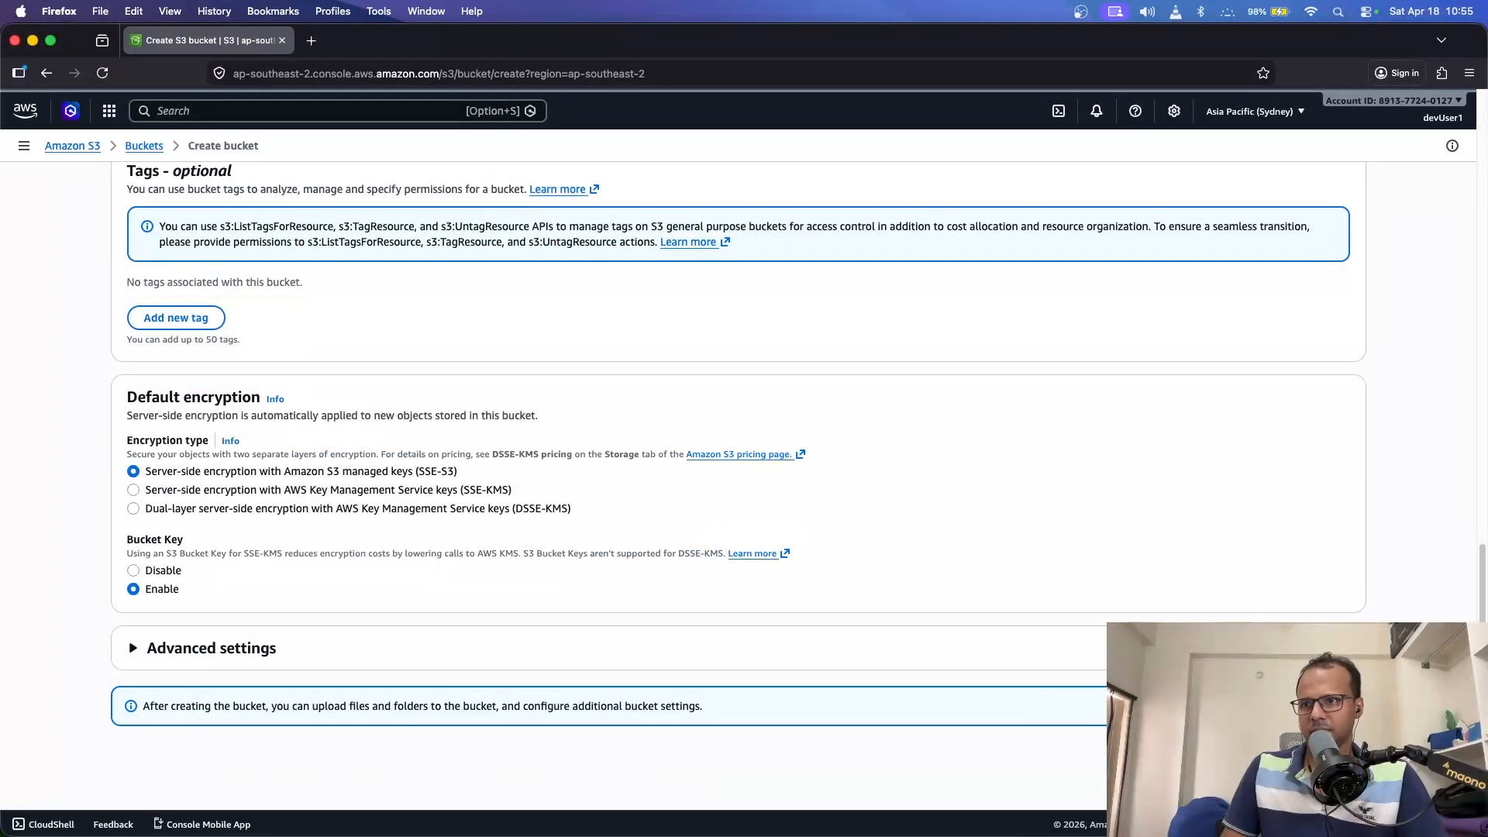
# - Show the failed-creation error and expand its API response citing the missing s3:CreateBucket permission
pyautogui.scroll(-2, 488, 544)
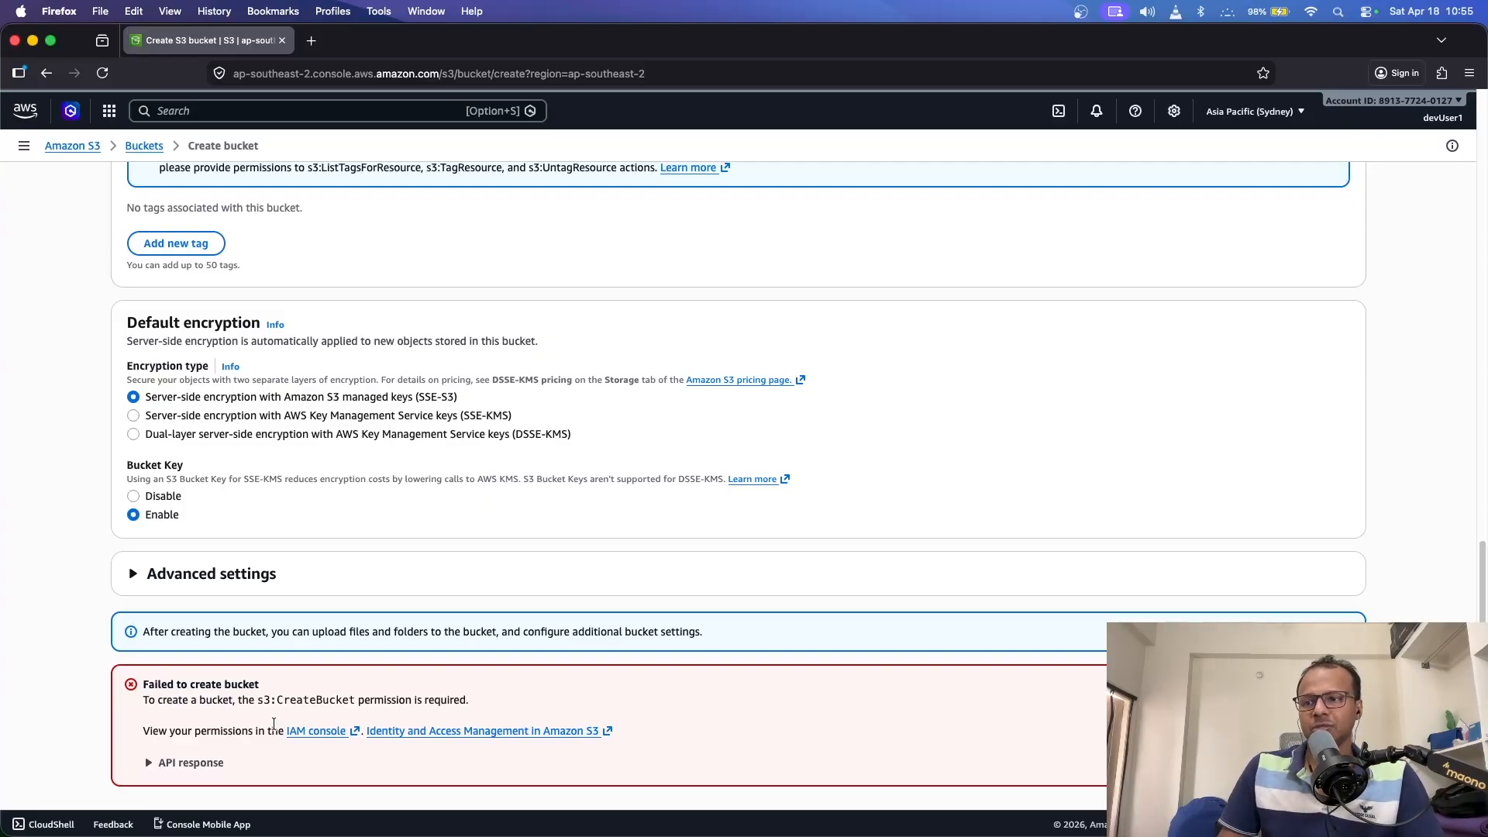
pyautogui.moveTo(242, 700); pyautogui.dragTo(407, 697)
pyautogui.click(247, 701)
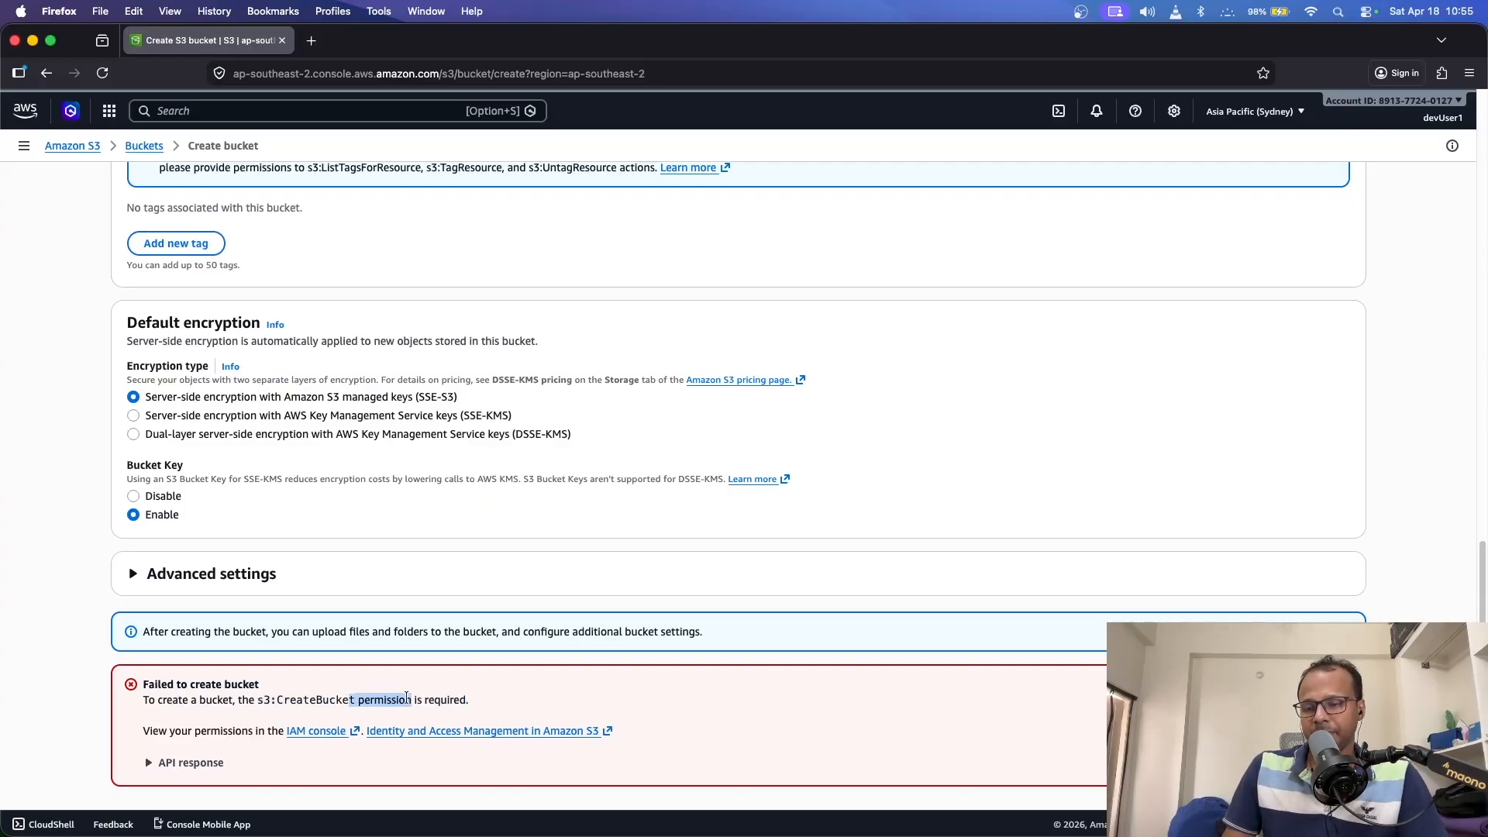
pyautogui.click(193, 764)
pyautogui.scroll(-2, 216, 765)
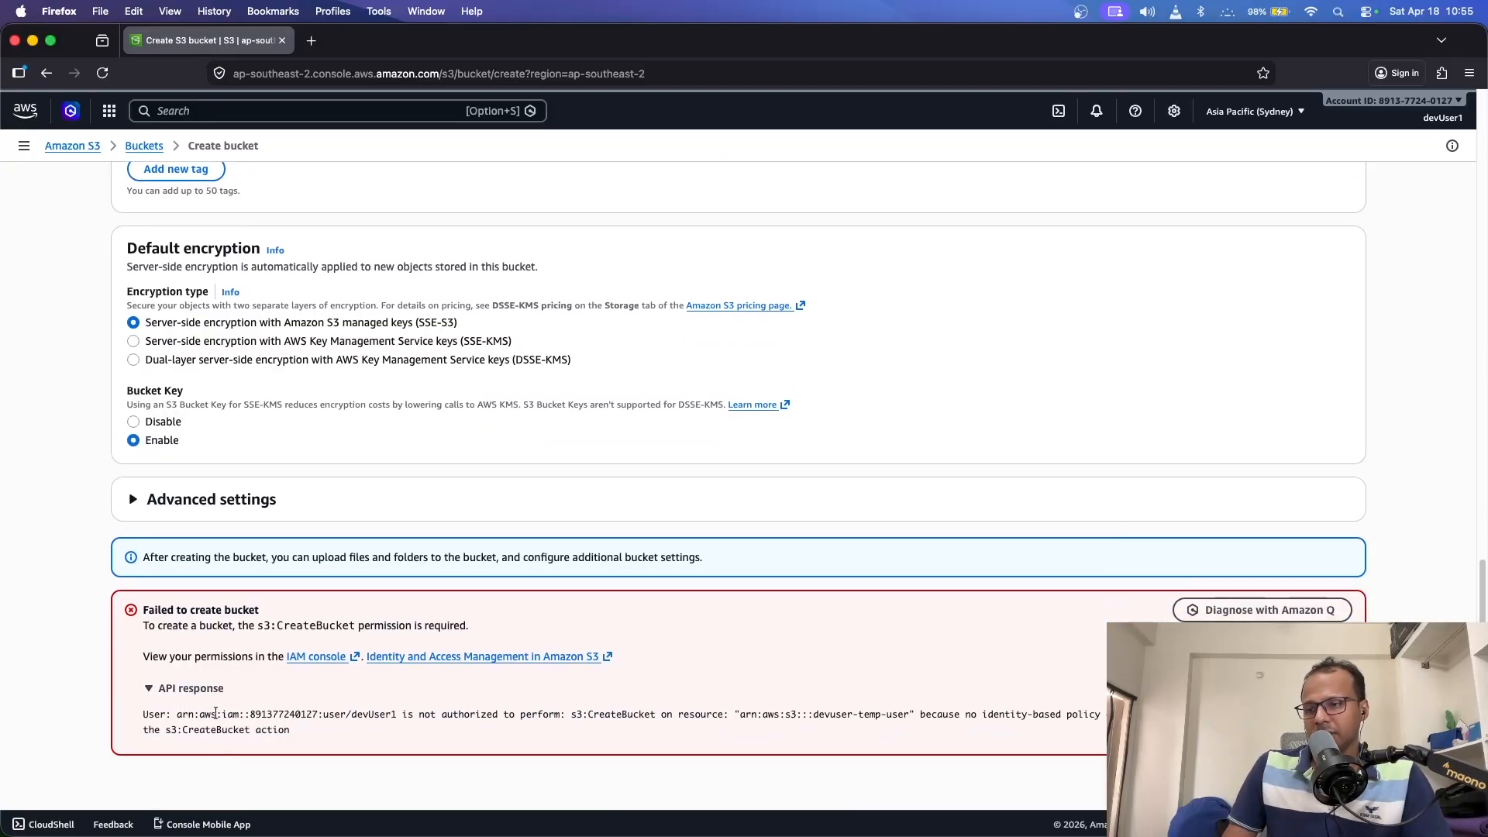
pyautogui.moveTo(157, 689); pyautogui.dragTo(191, 691)
pyautogui.click(203, 705)
pyautogui.doubleClick(203, 705)
pyautogui.scroll(-1, 194, 710)
pyautogui.click(181, 705)
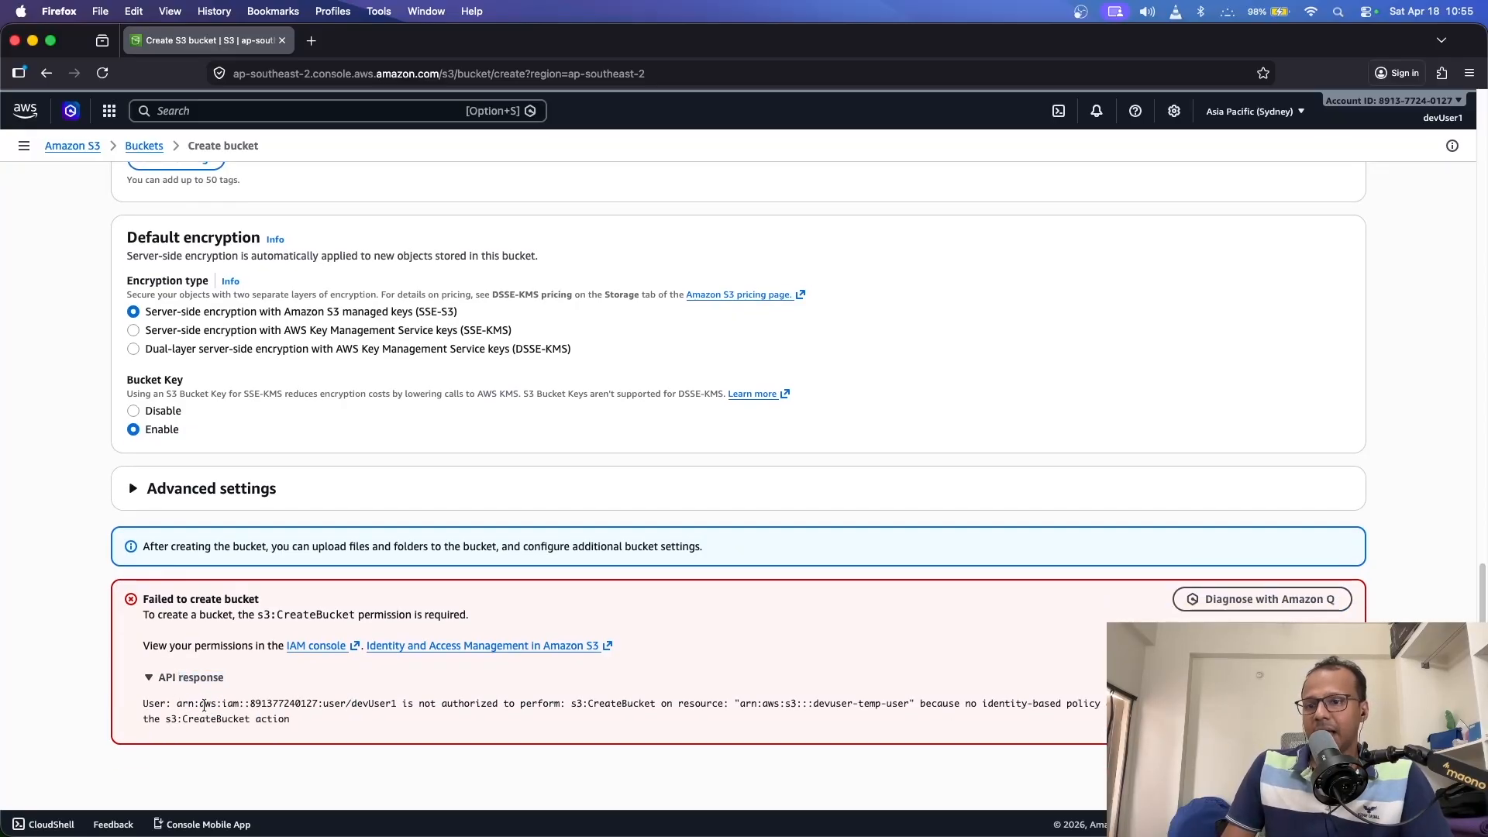
pyautogui.moveTo(246, 706); pyautogui.dragTo(454, 710)
pyautogui.click(355, 707)
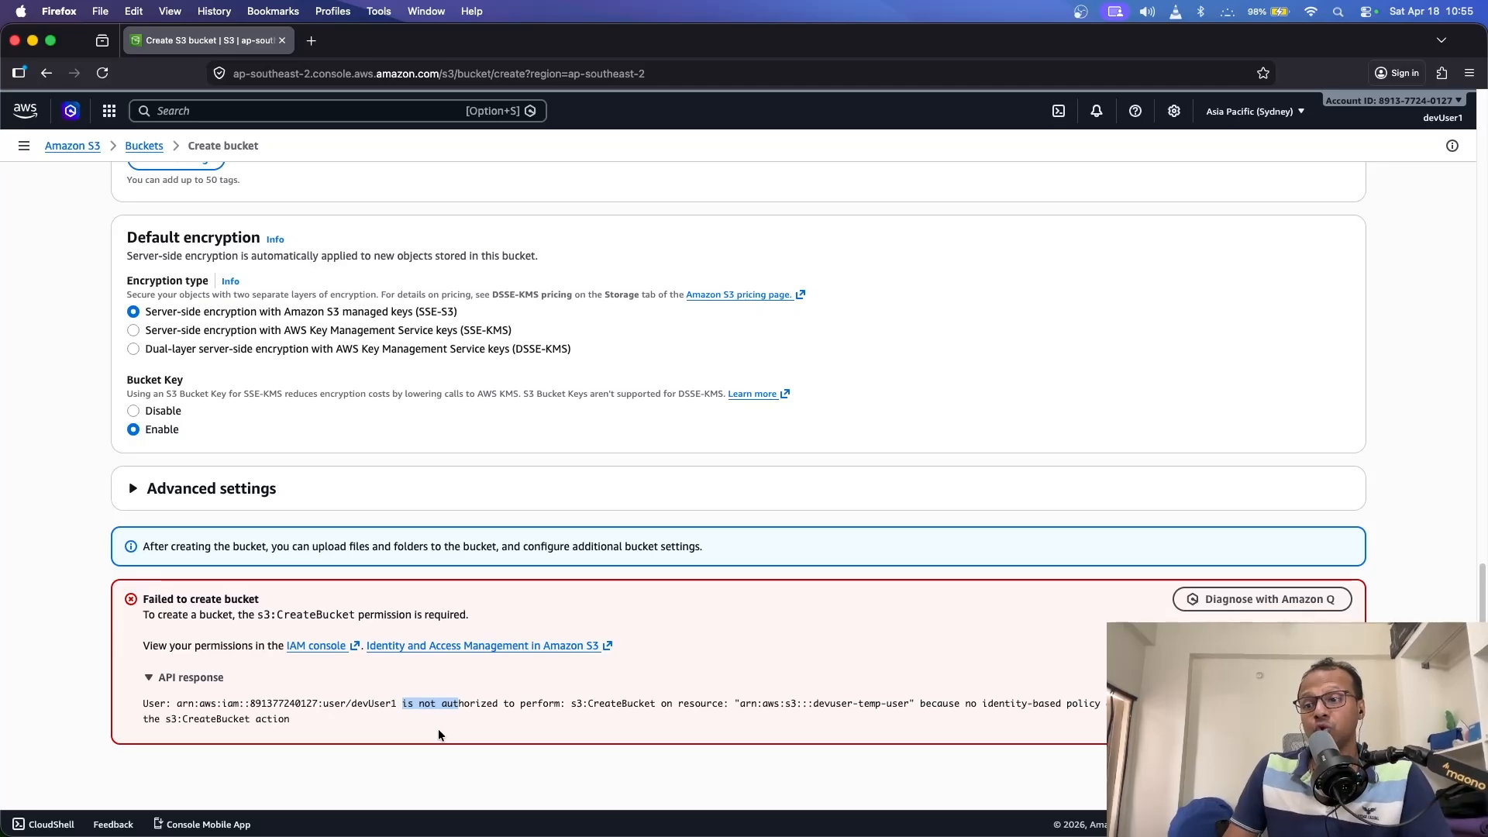
pyautogui.click(524, 707)
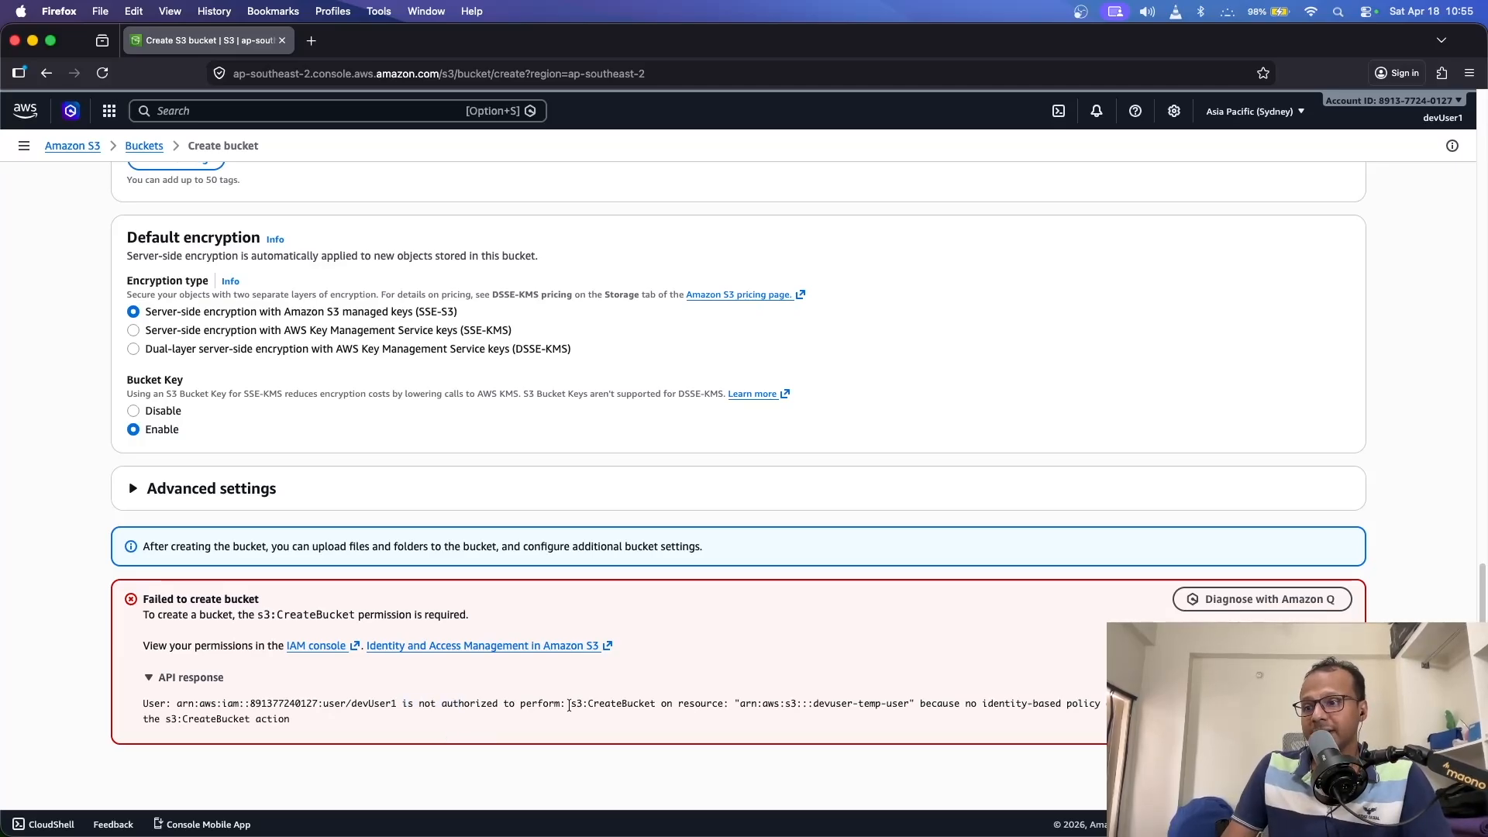
pyautogui.moveTo(569, 706); pyautogui.dragTo(655, 708)
pyautogui.click(654, 700)
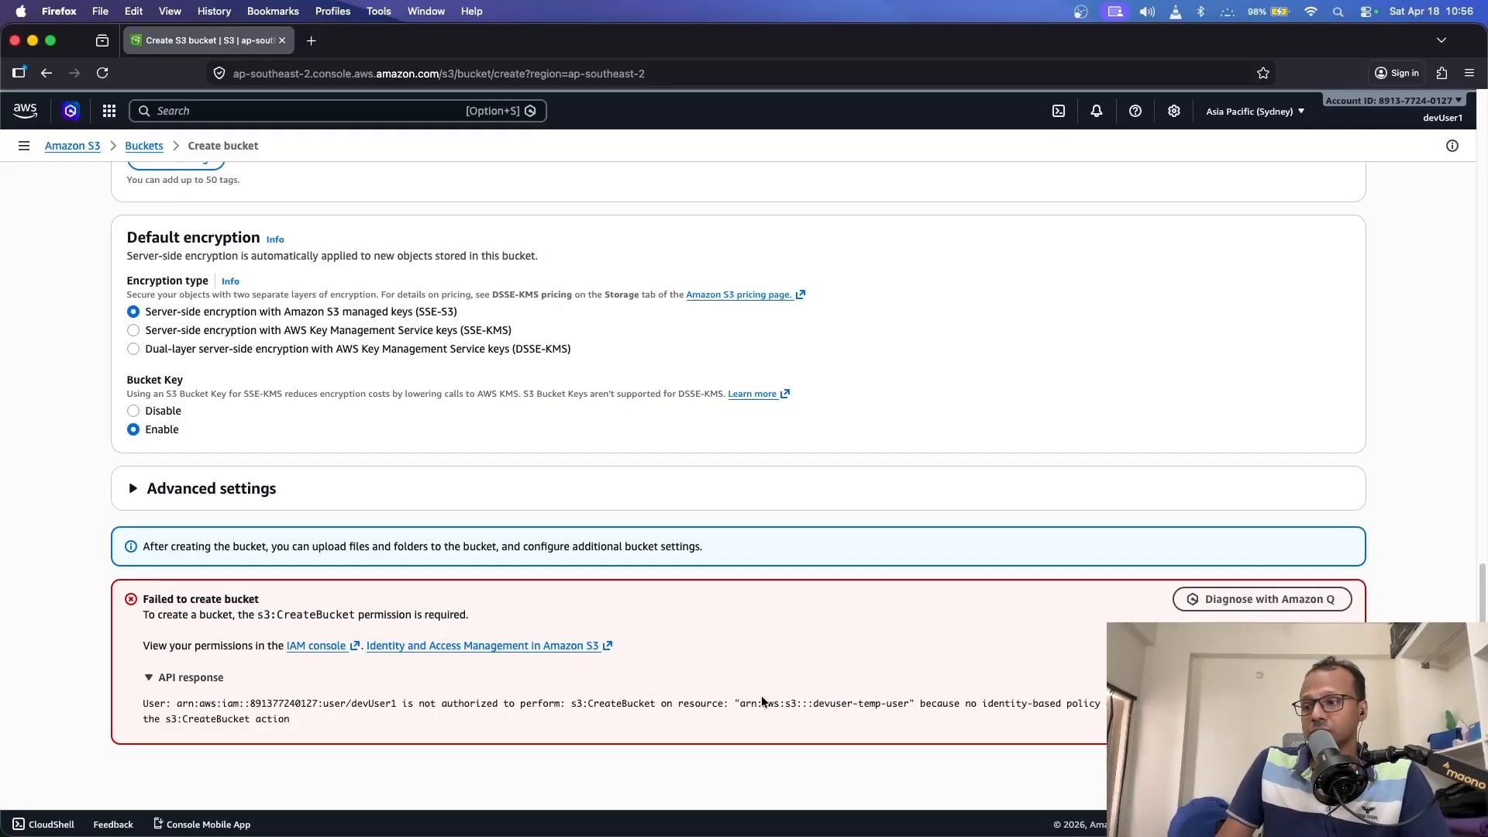
pyautogui.moveTo(758, 702); pyautogui.dragTo(1011, 704)
pyautogui.click(982, 718)
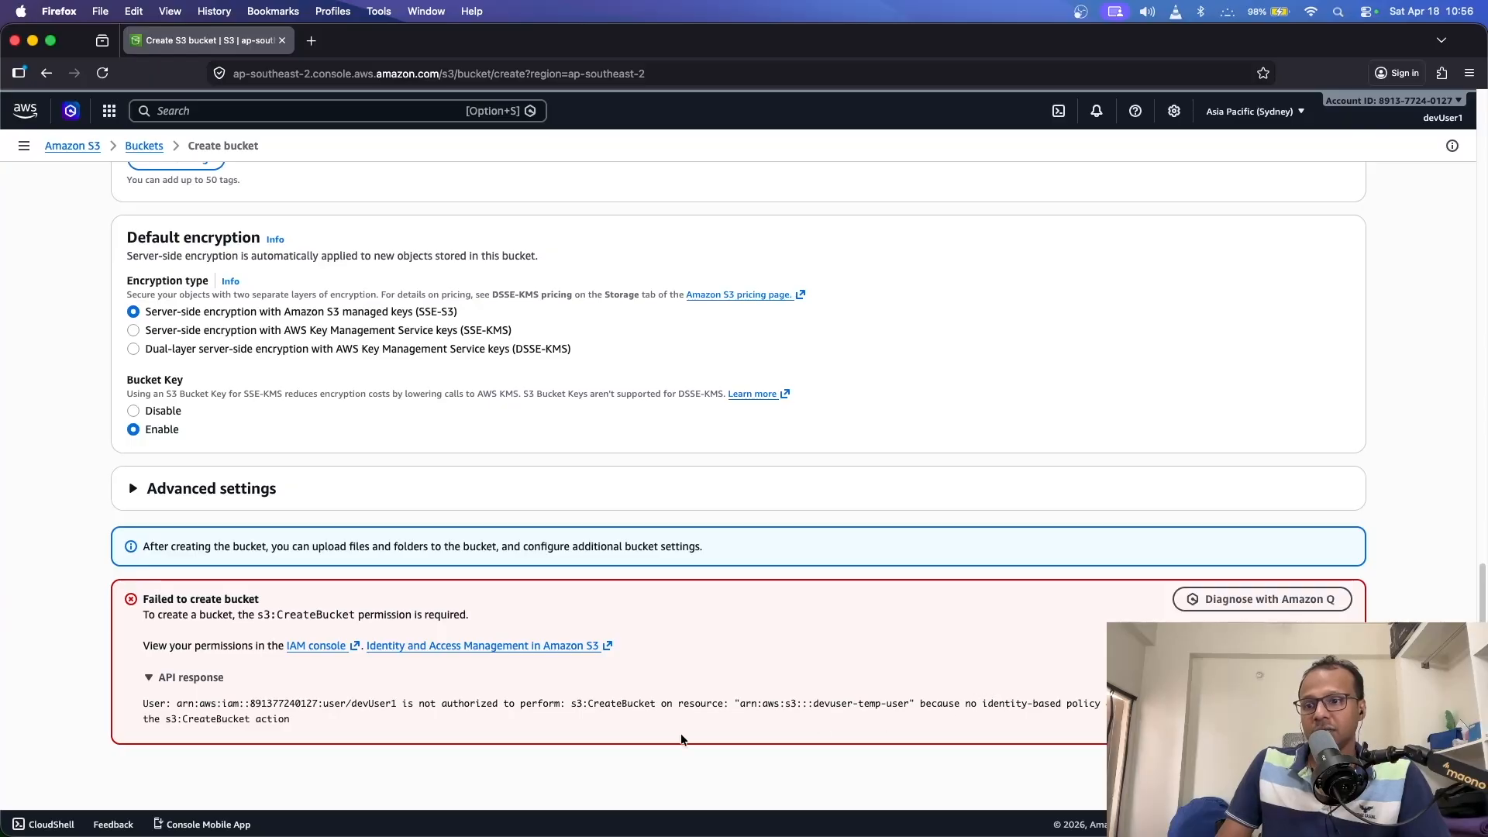
pyautogui.moveTo(62, 759)
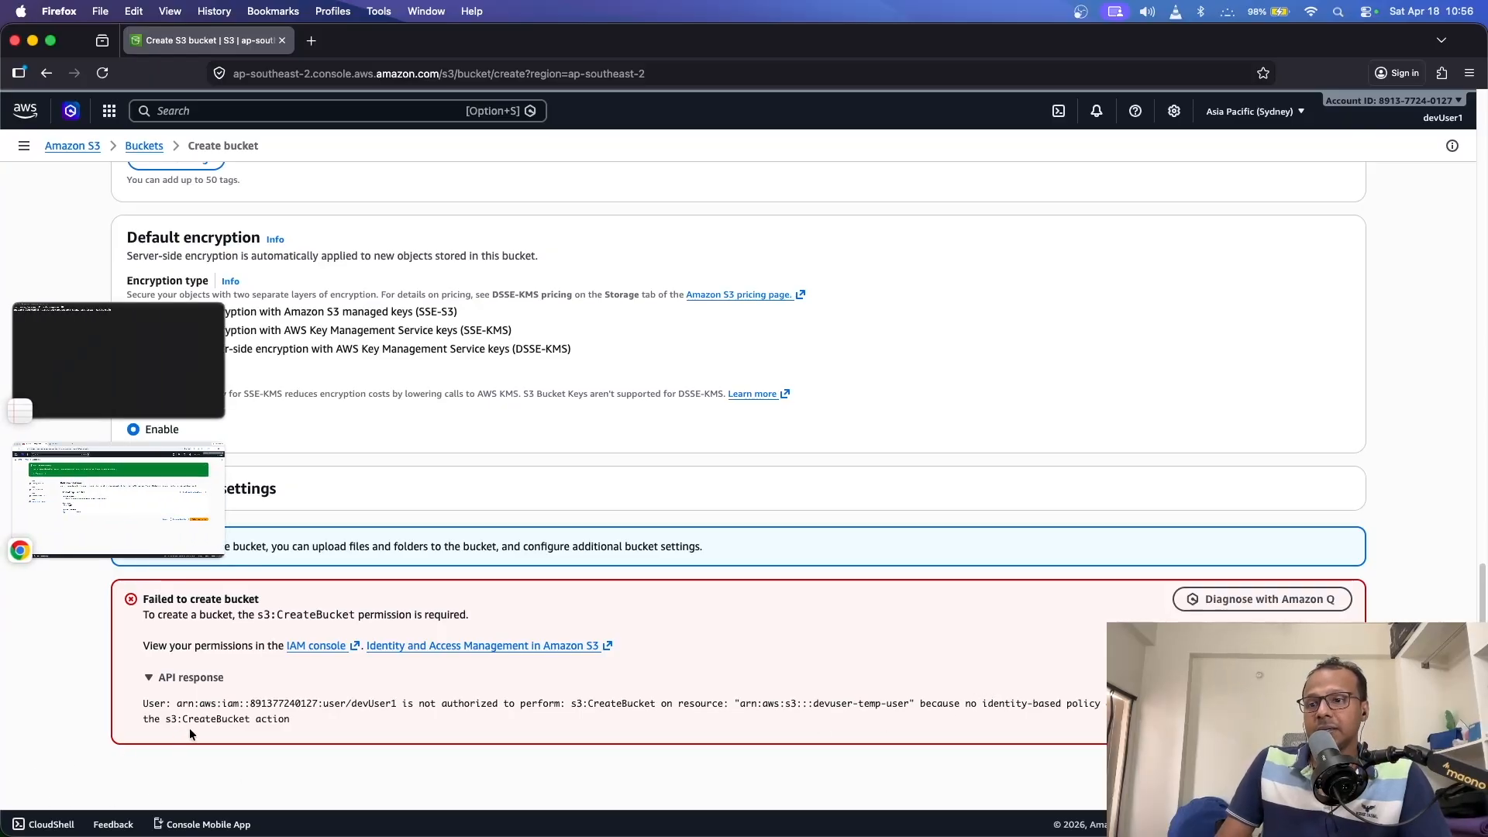